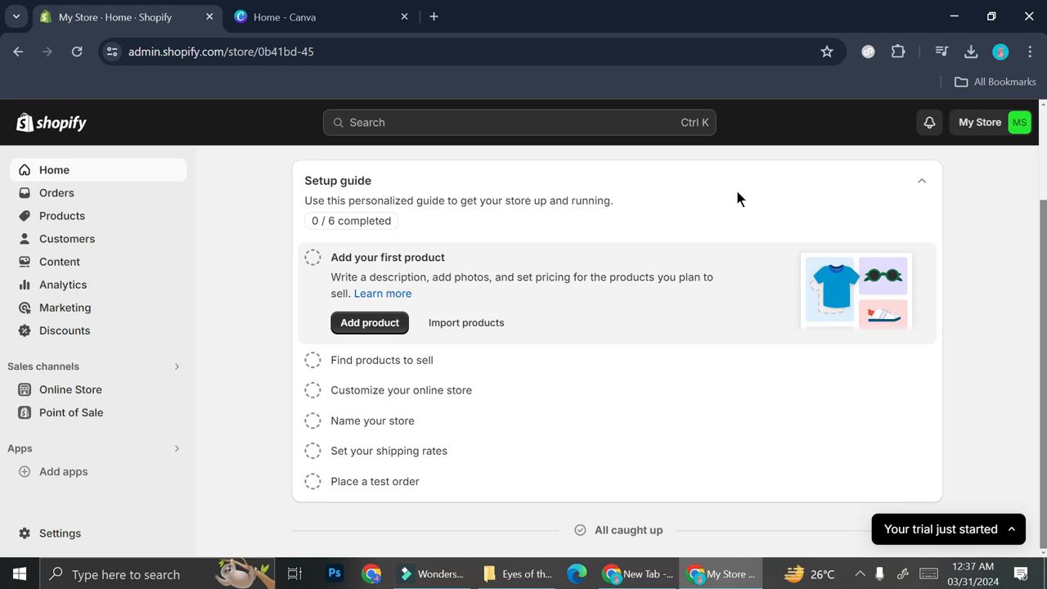
Step: Open the online store's themes and look through the popular free themes offered below the current theme
click(70, 390)
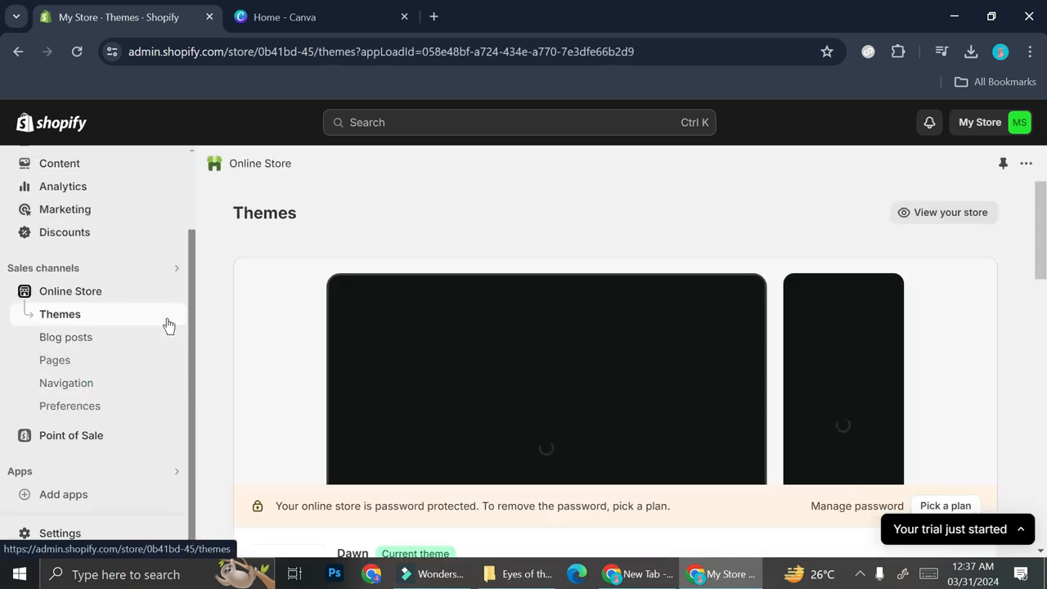
scroll(730, 290, down, 4)
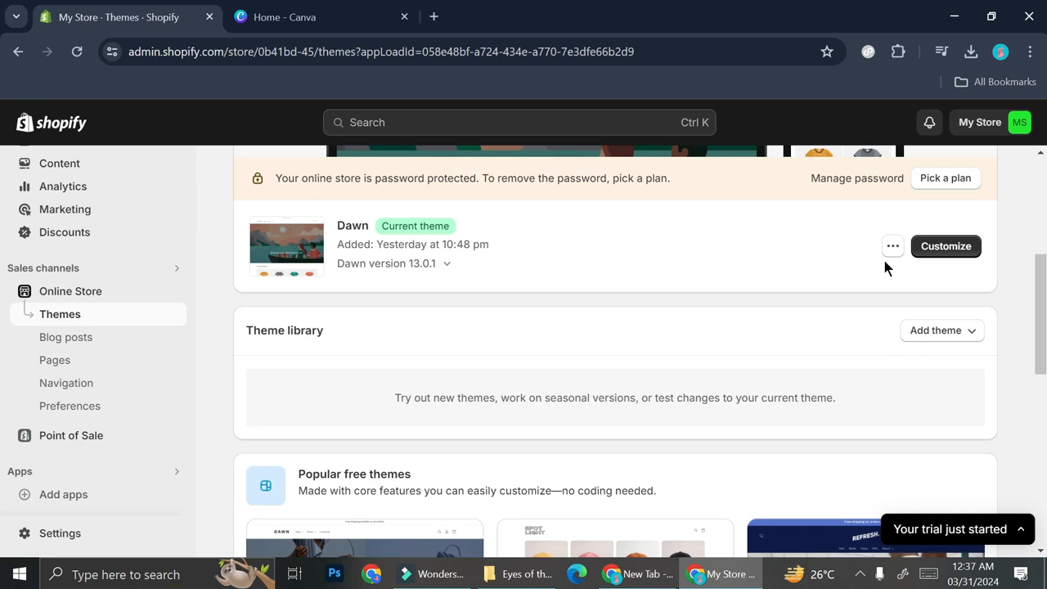
scroll(680, 309, down, 3)
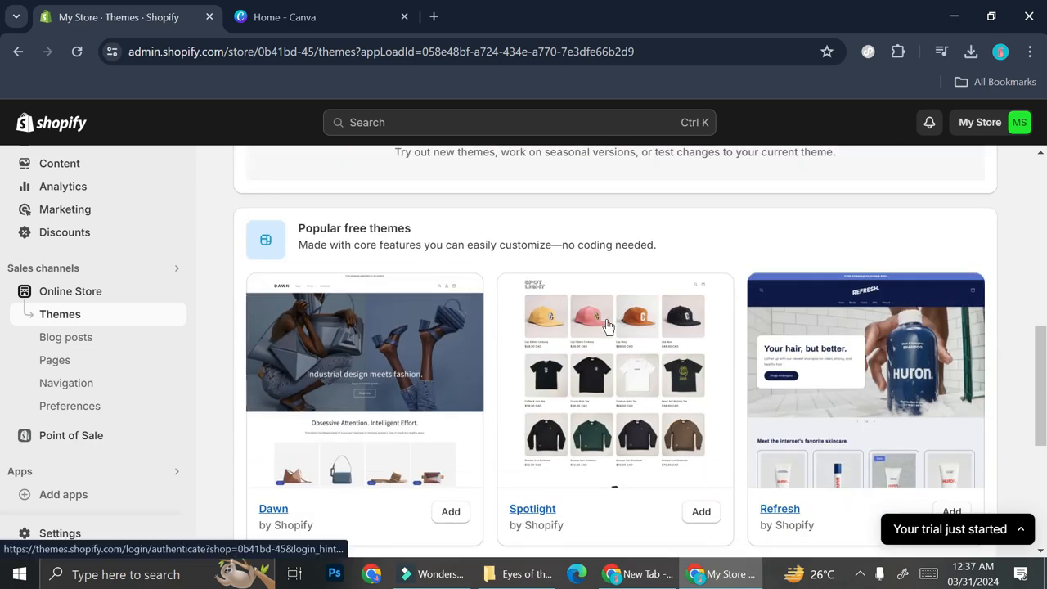
scroll(606, 325, down, 4)
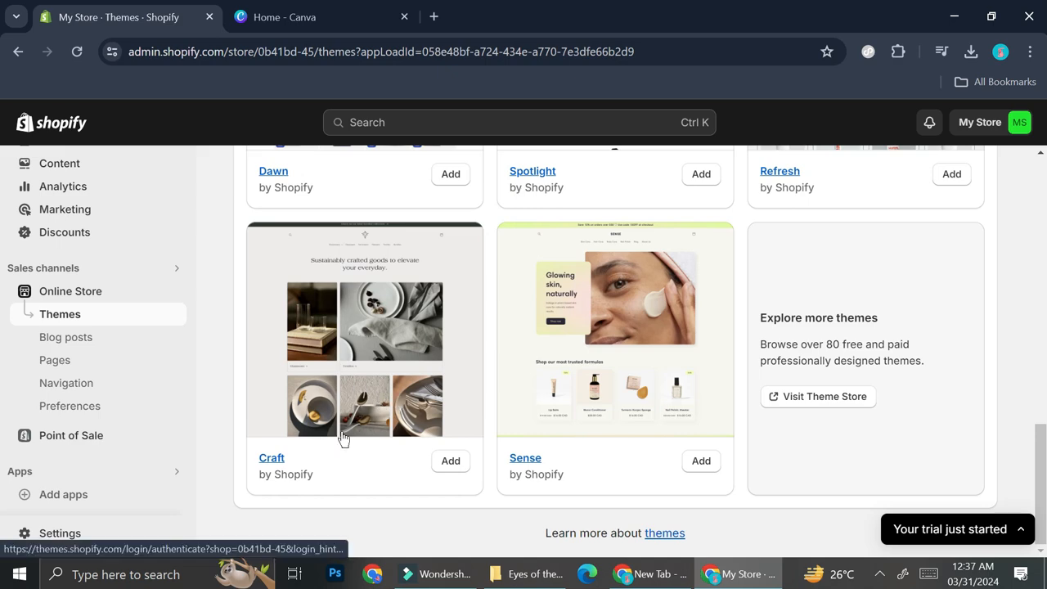
scroll(606, 409, up, 1)
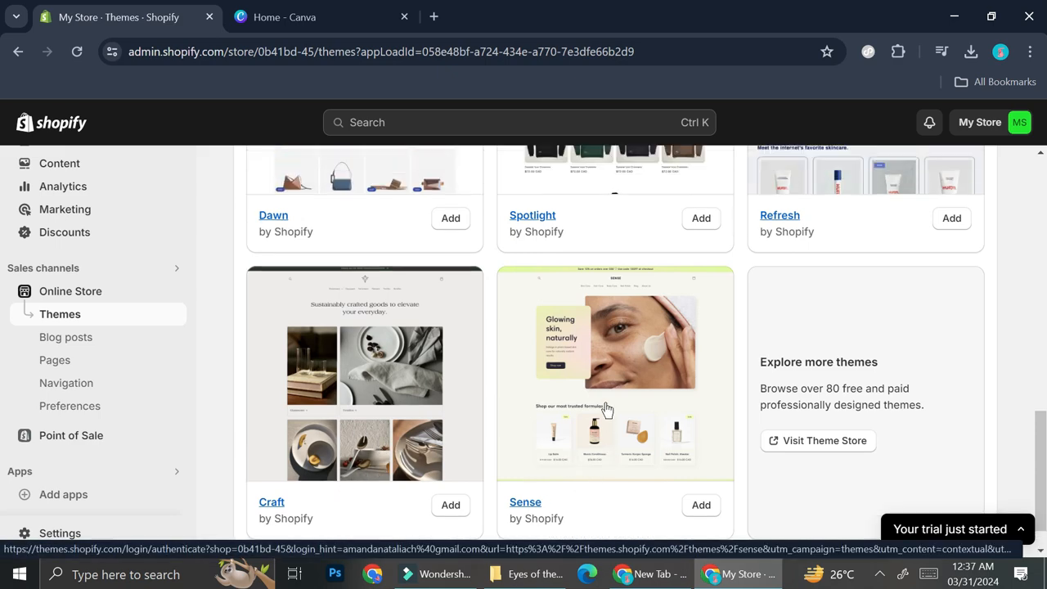
scroll(606, 409, up, 3)
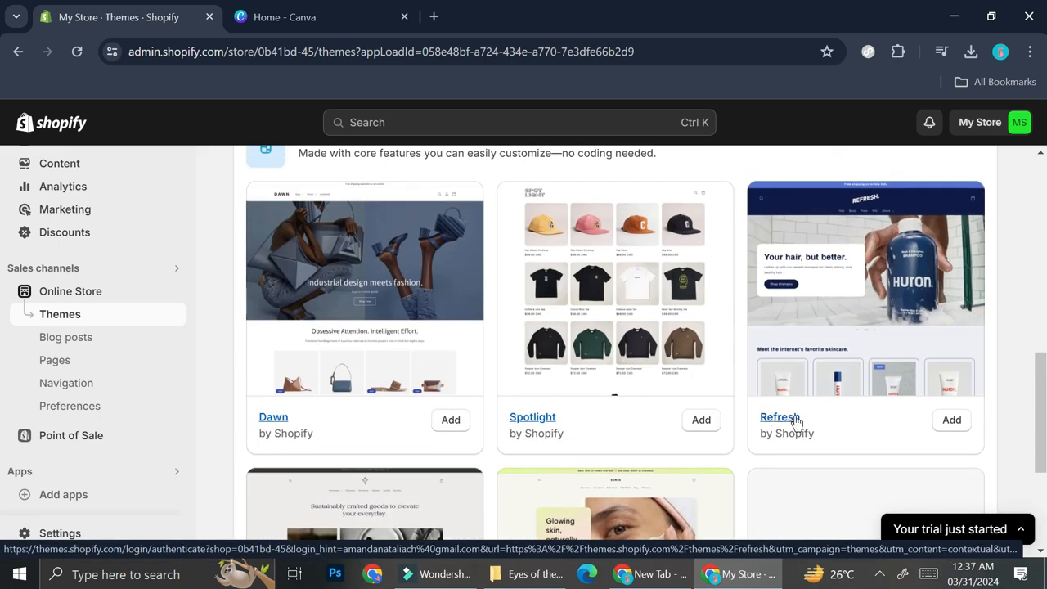
scroll(792, 421, down, 2)
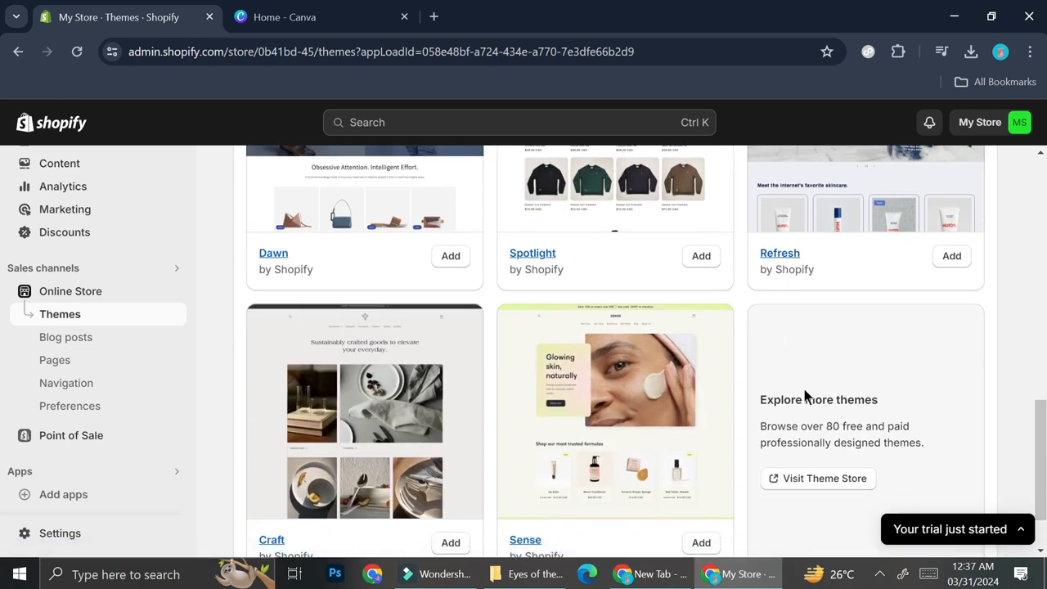
Step: Visit the Theme Store, browse the full list of free and paid themes, and return to the store's themes page
click(809, 479)
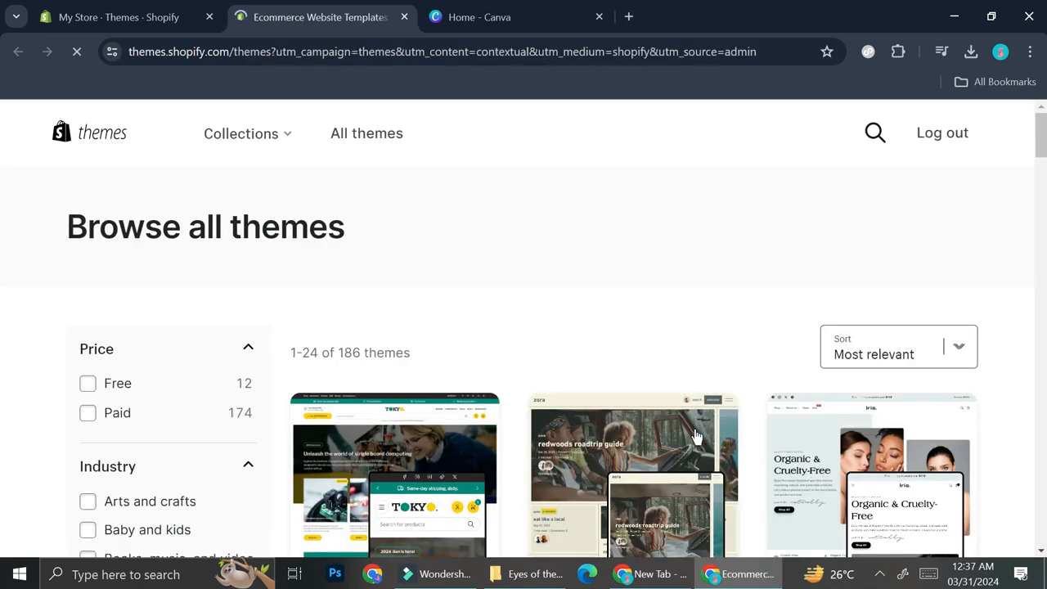
scroll(716, 440, down, 4)
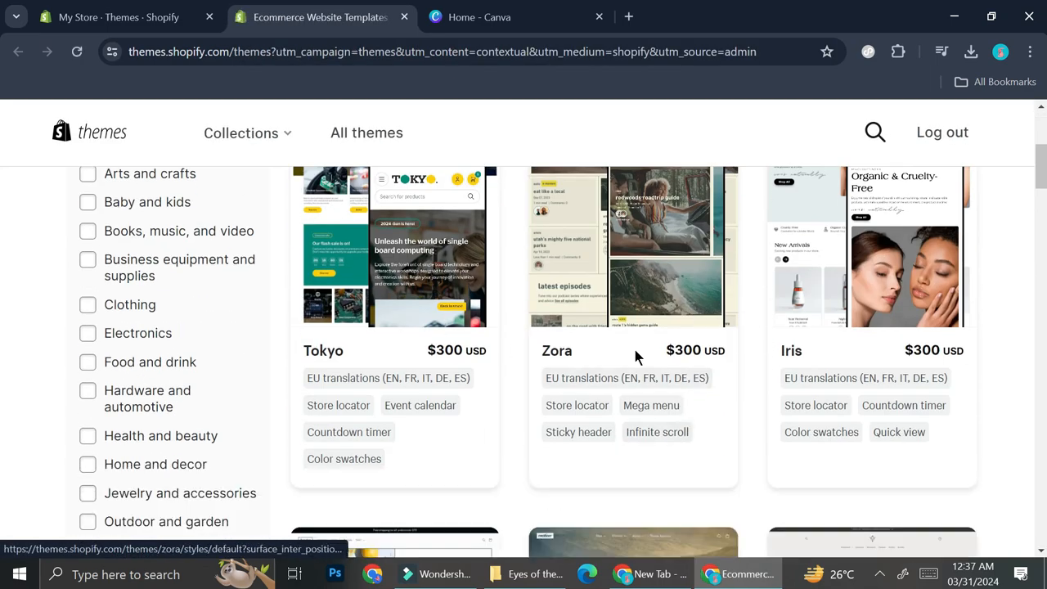
scroll(636, 355, down, 10)
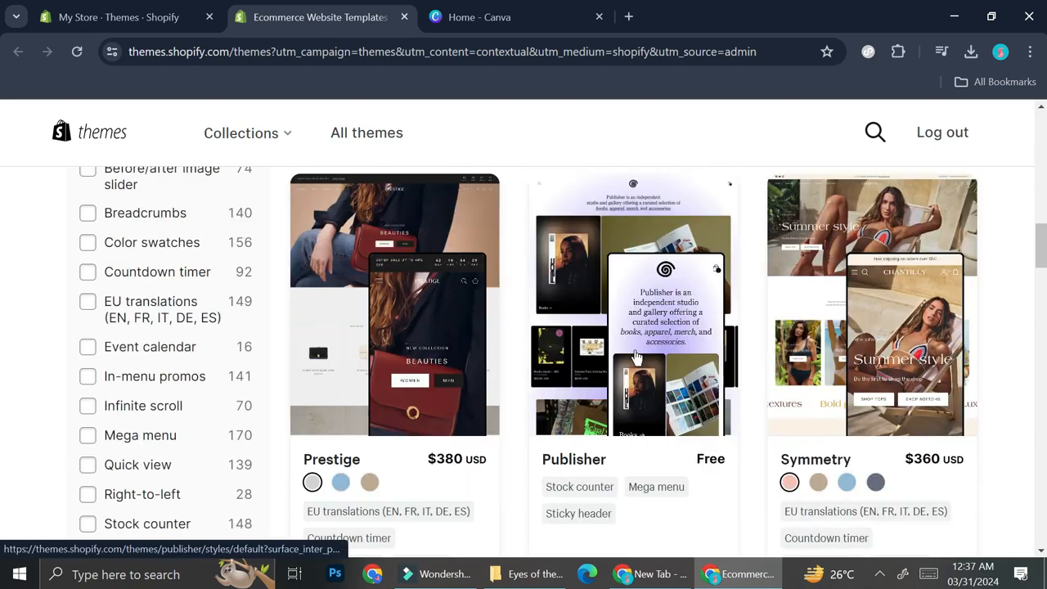
scroll(637, 358, down, 1)
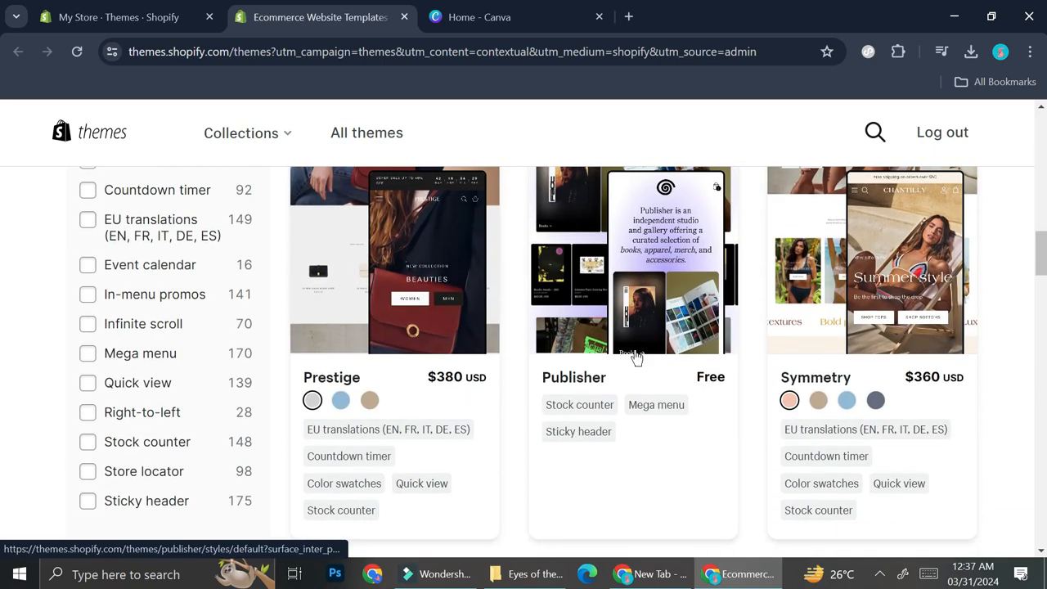
click(404, 16)
scroll(423, 252, up, 1)
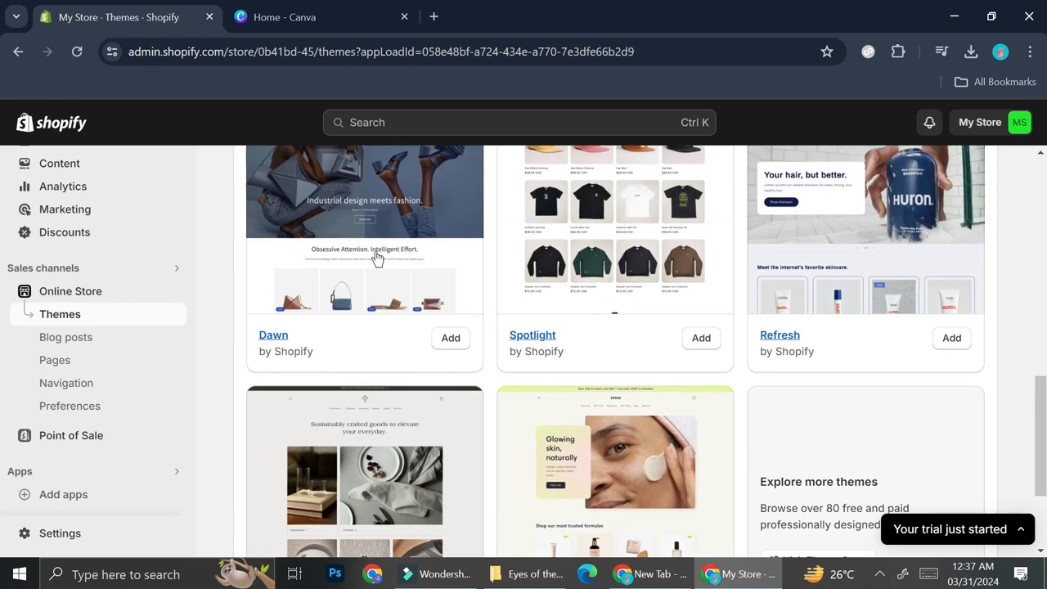
Step: Open the current Dawn theme for customization and remove the announcement bar from the home page header
scroll(454, 316, up, 6)
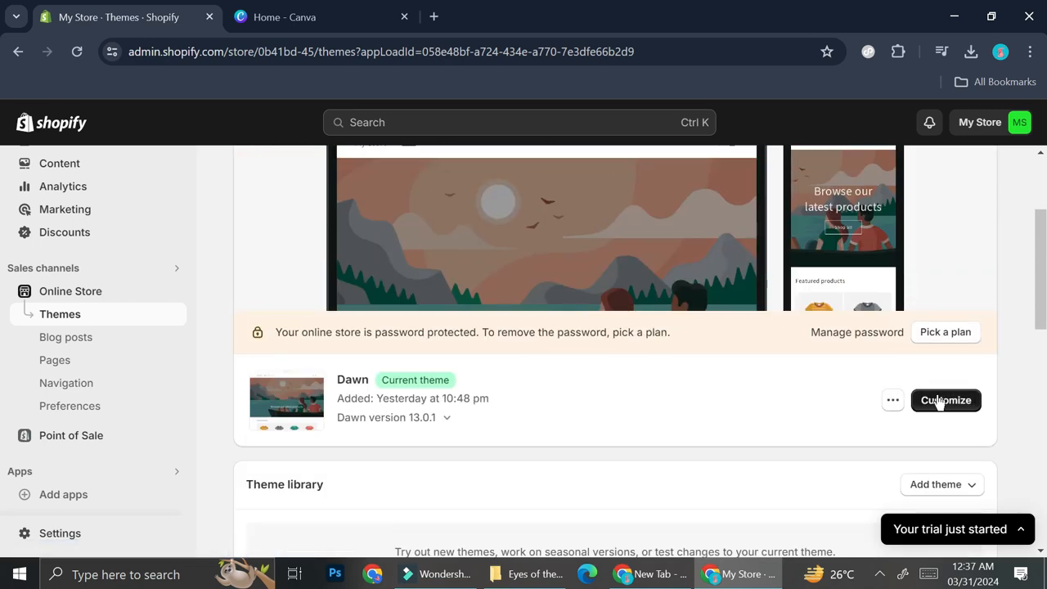
click(941, 400)
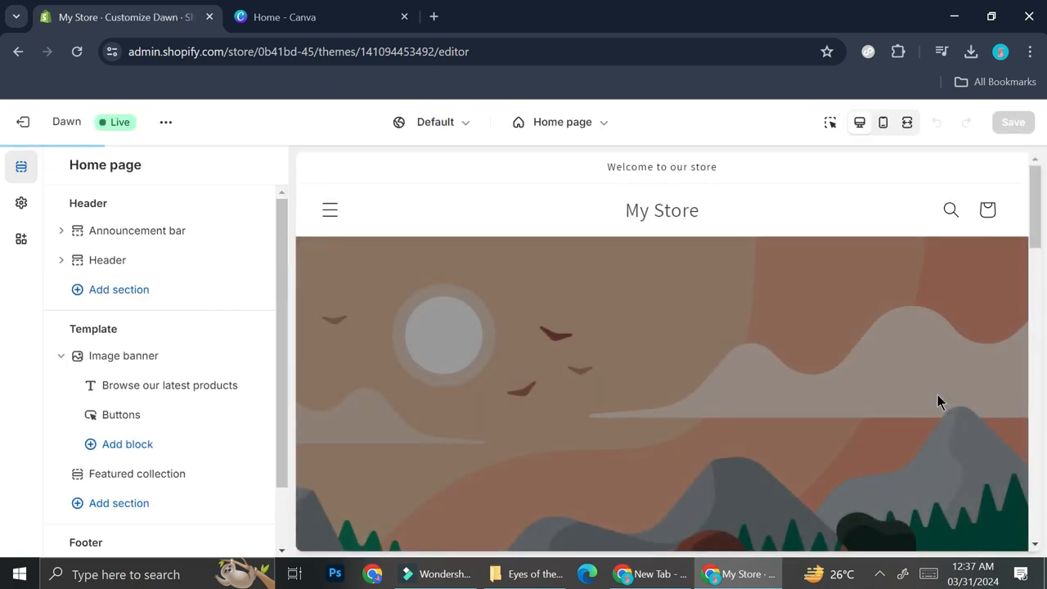
mouse_move(140, 230)
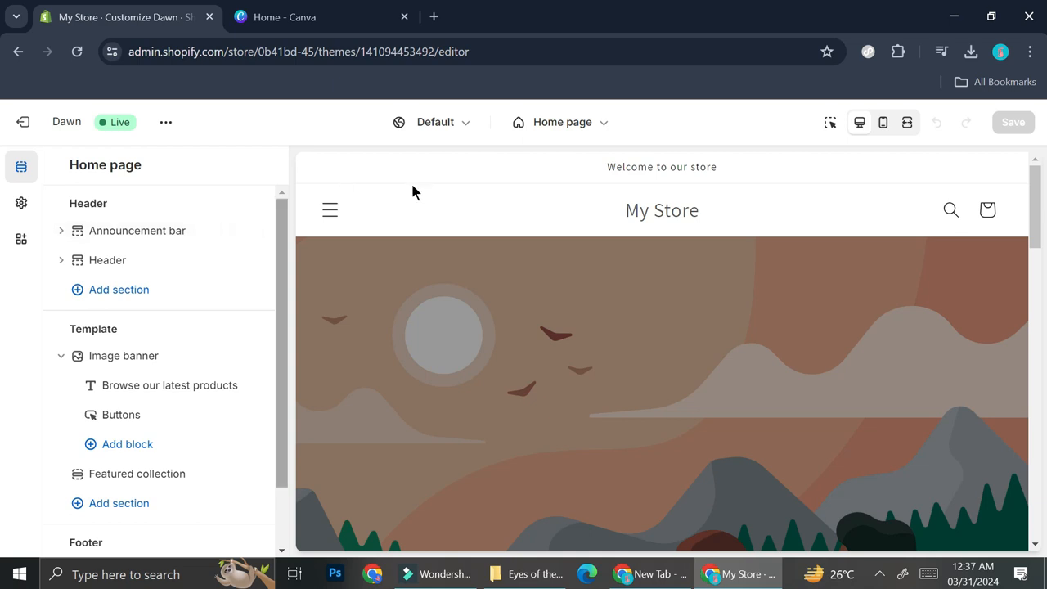
click(232, 231)
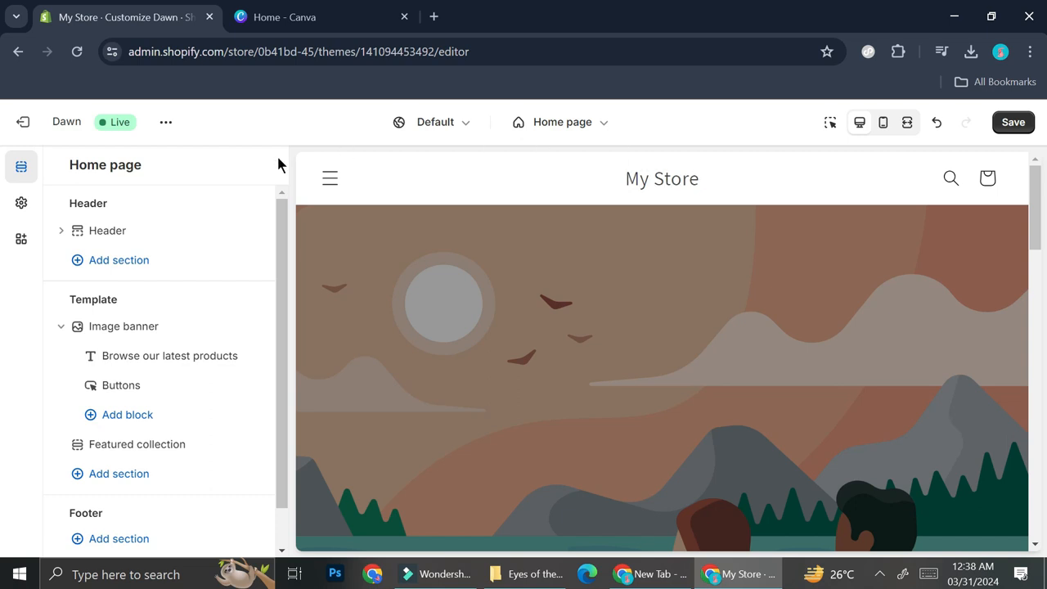
Step: Set the header's desktop logo position to Middle center
click(116, 233)
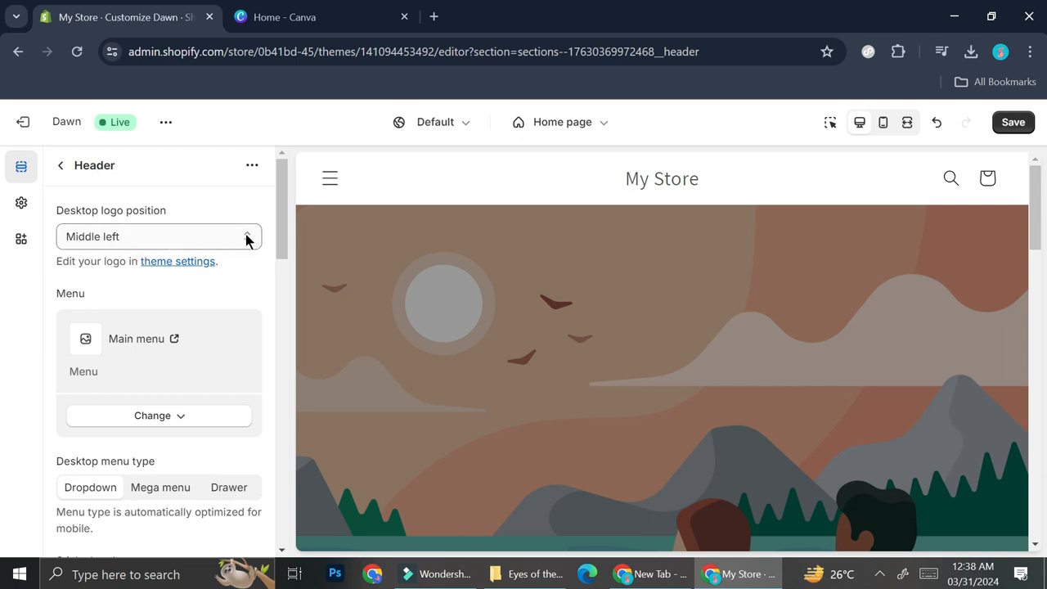
click(147, 238)
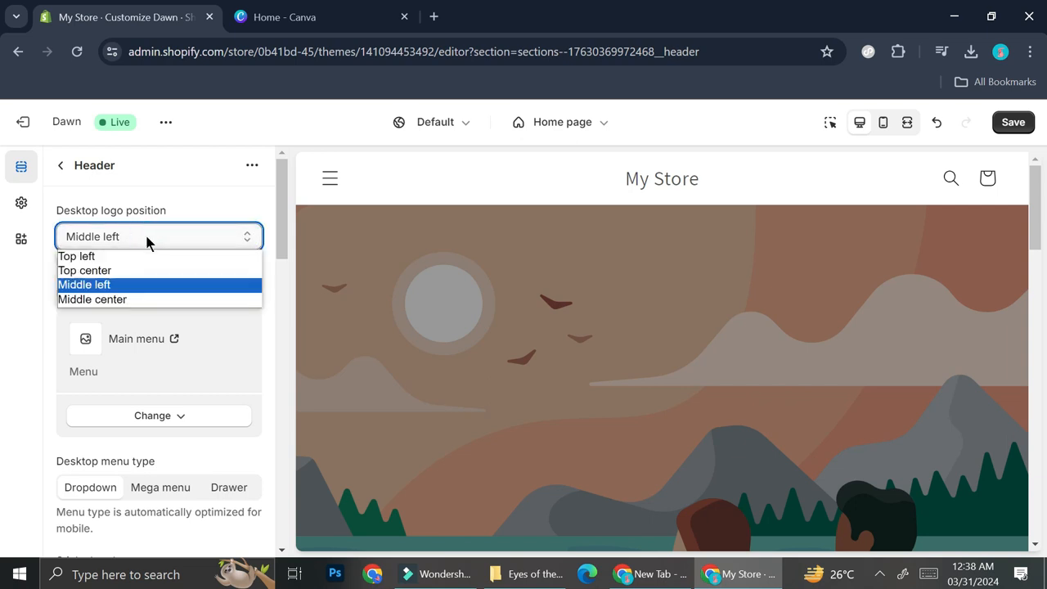
click(135, 300)
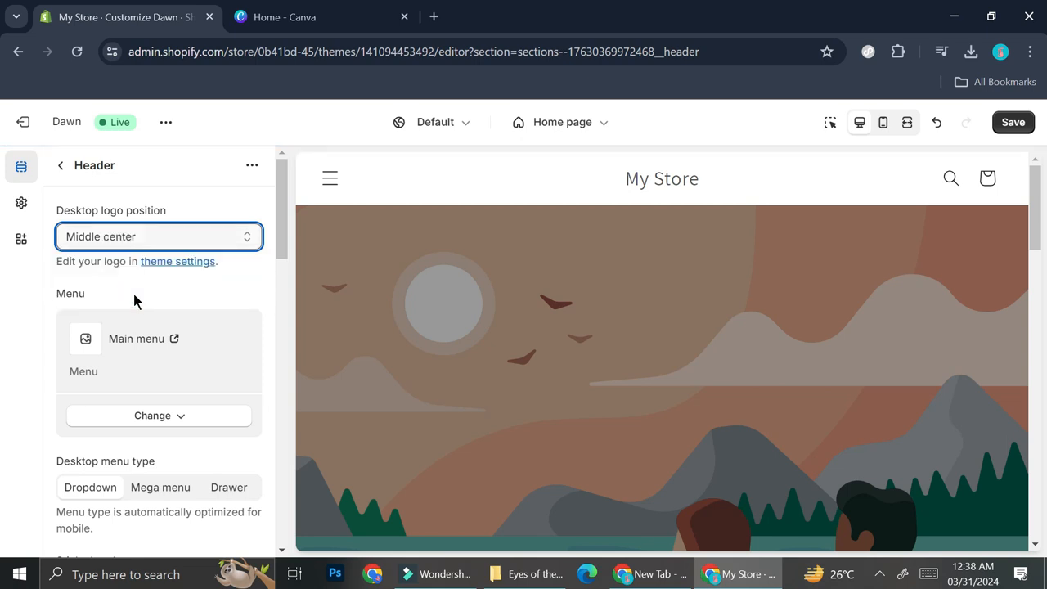
Step: Upload "Beige Elegant Aesthetic Minimalist Luxury Brand Logo (1)" from the Eyes of the Moon folder as the store logo, with a desktop width of 190 px
click(168, 261)
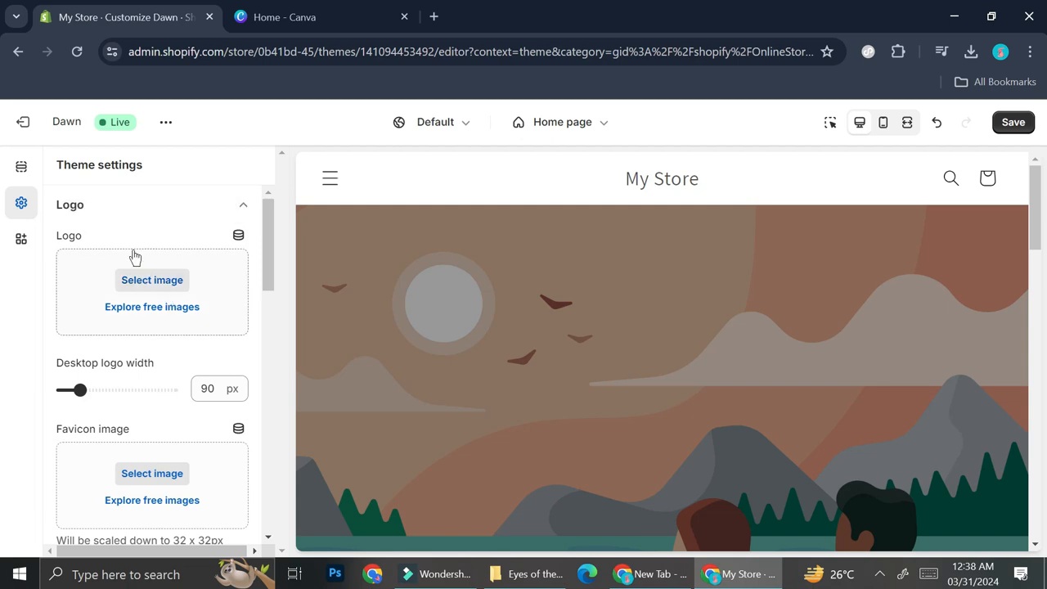
click(157, 282)
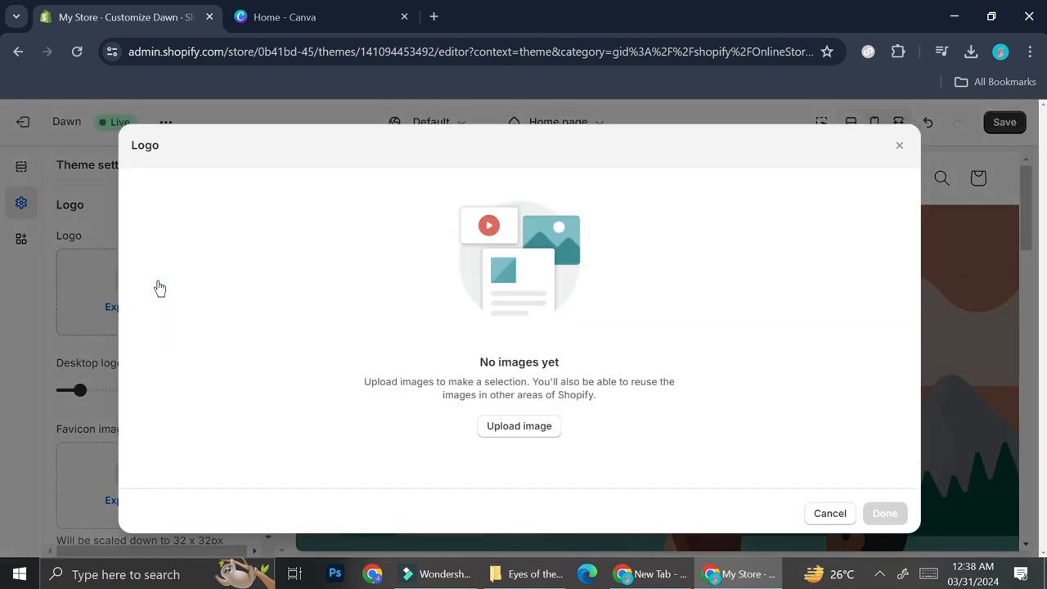
click(518, 425)
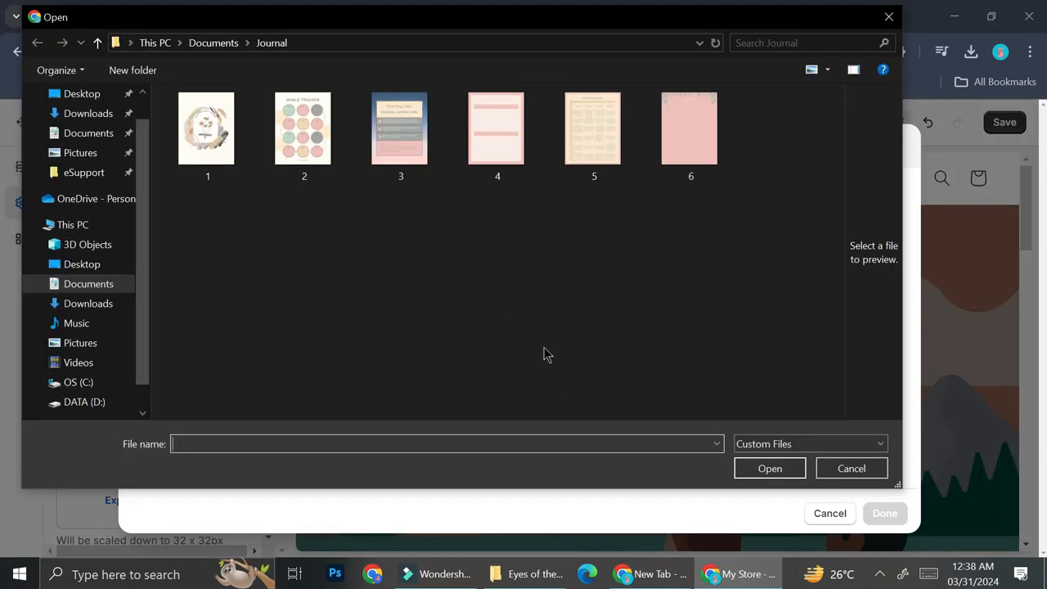
click(94, 141)
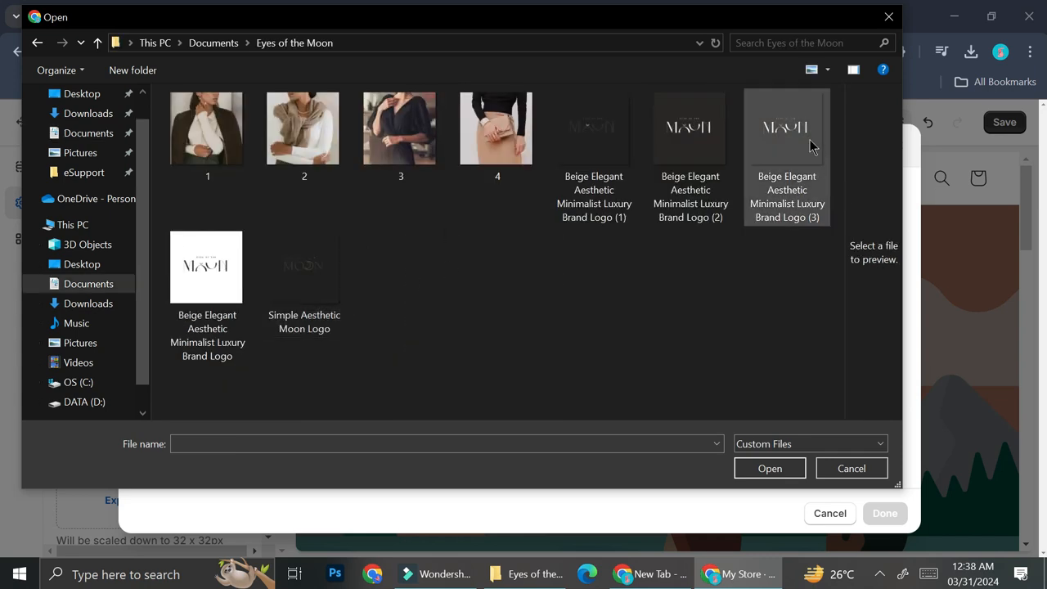
double_click(601, 147)
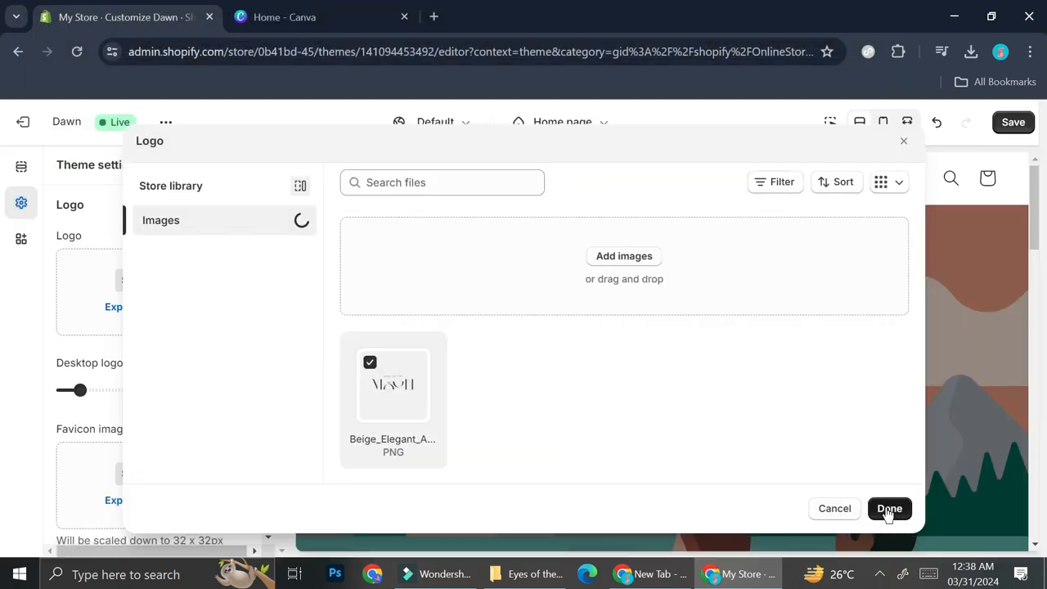
click(889, 509)
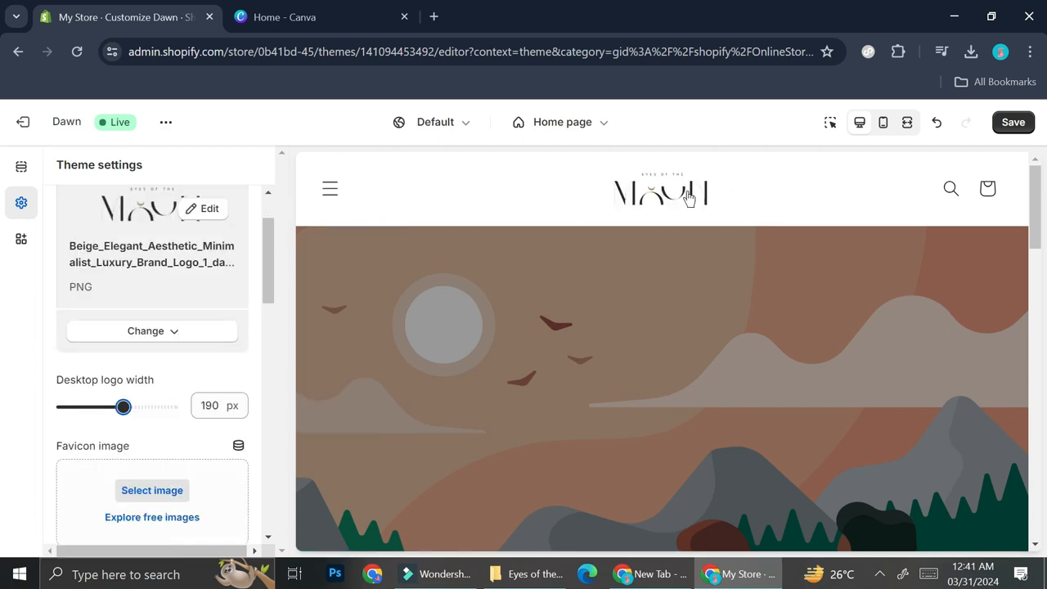
Step: Look over the remaining theme settings and open the home page's Image banner section settings
scroll(204, 321, down, 2)
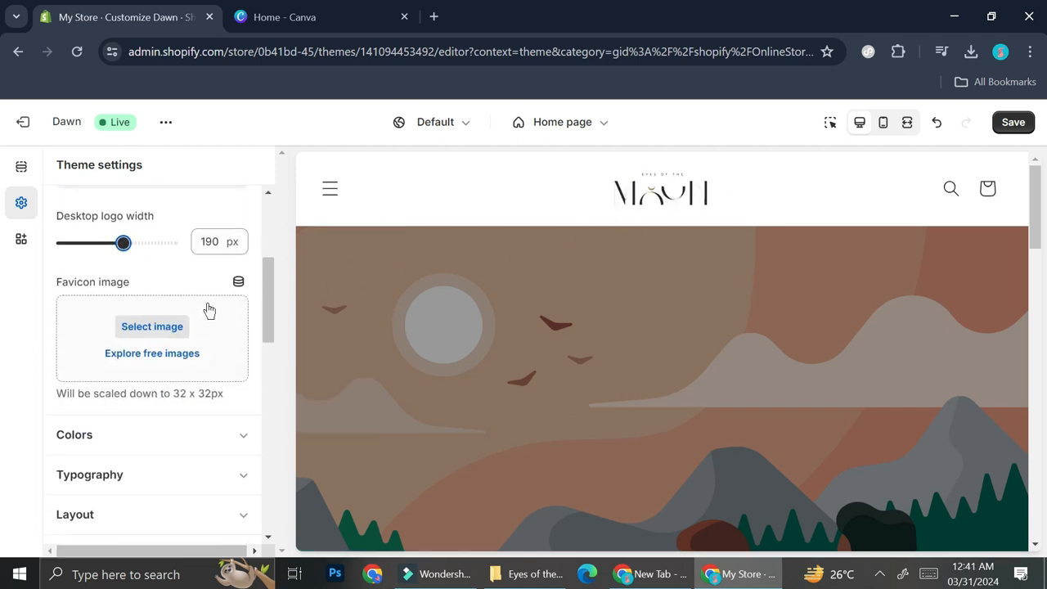
scroll(209, 306, down, 2)
click(230, 278)
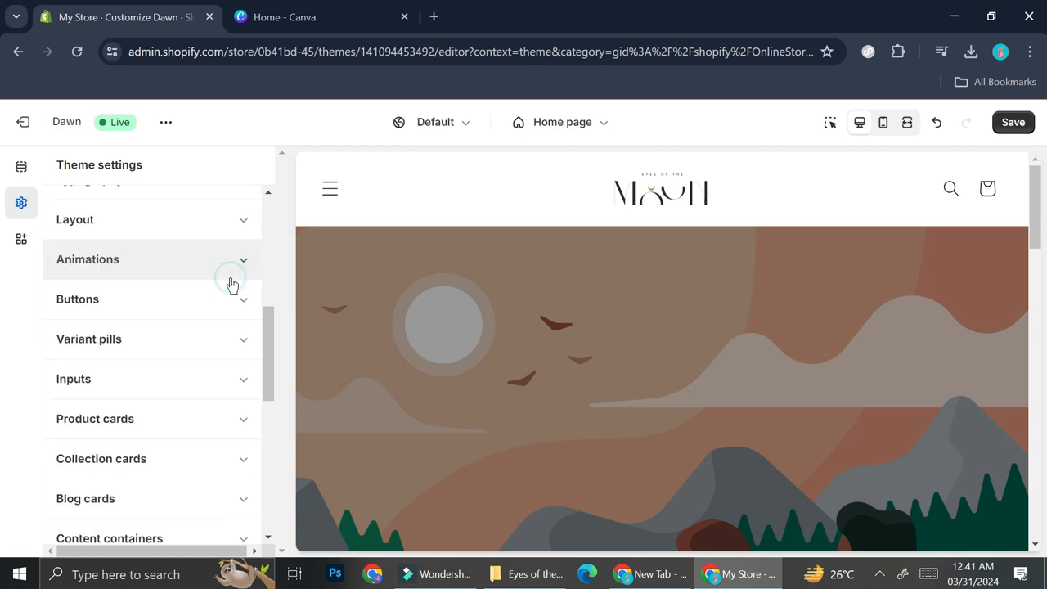
click(20, 167)
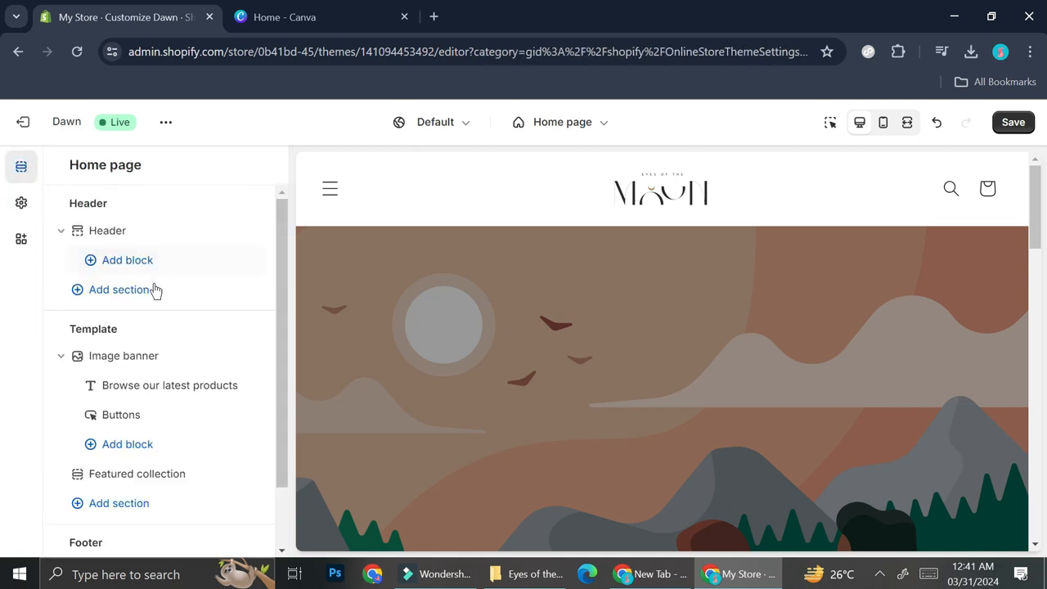
click(119, 356)
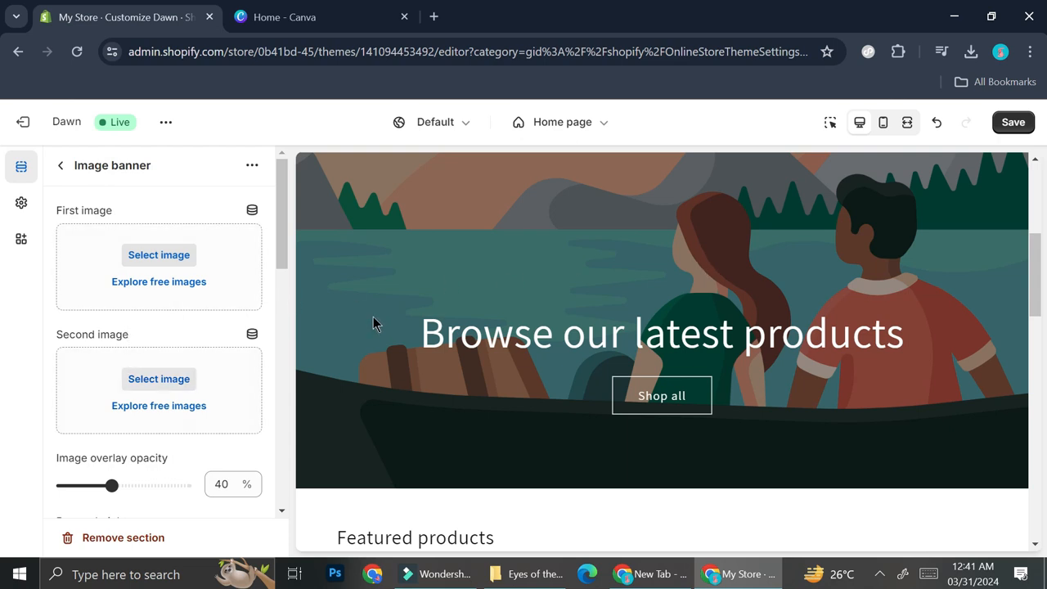
Step: Switch to Canva, search templates for "clothing website", open the Fashion Retail Website in Black Simple Dark Style template for editing and view its pages
click(351, 13)
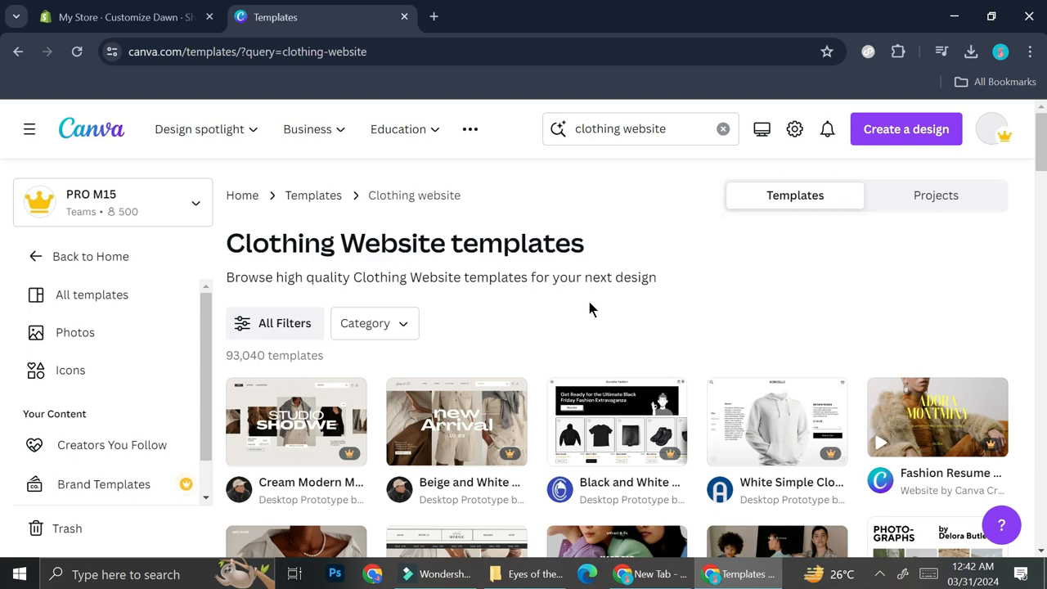
scroll(590, 309, down, 2)
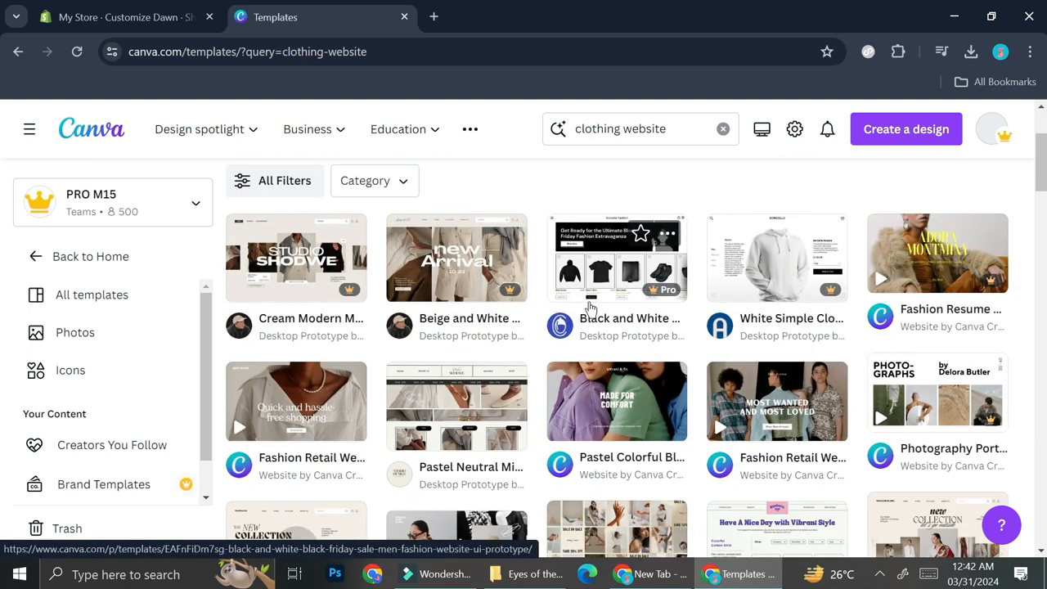
scroll(590, 309, down, 3)
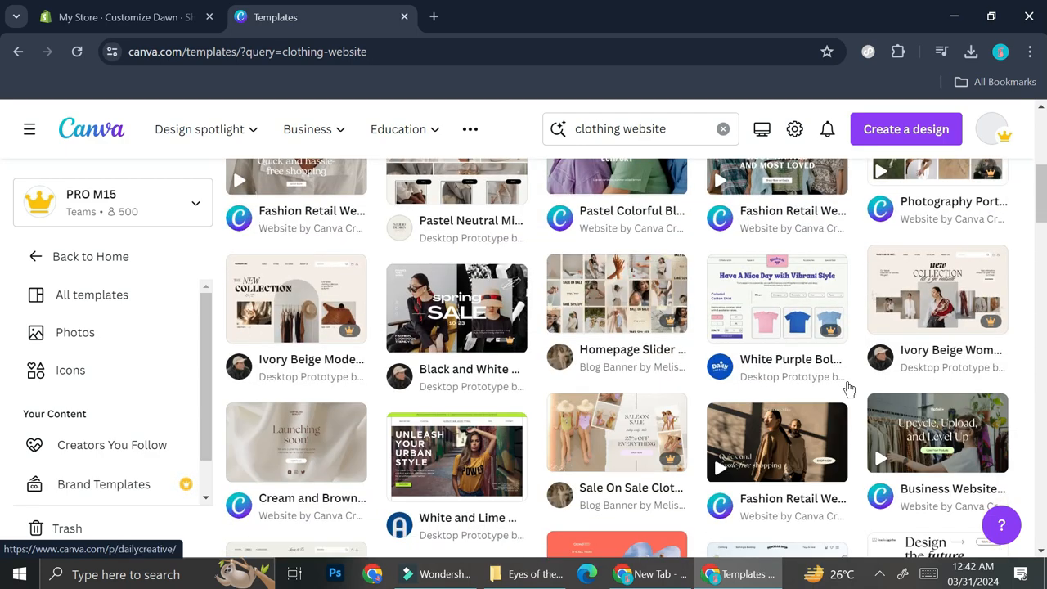
scroll(849, 389, down, 1)
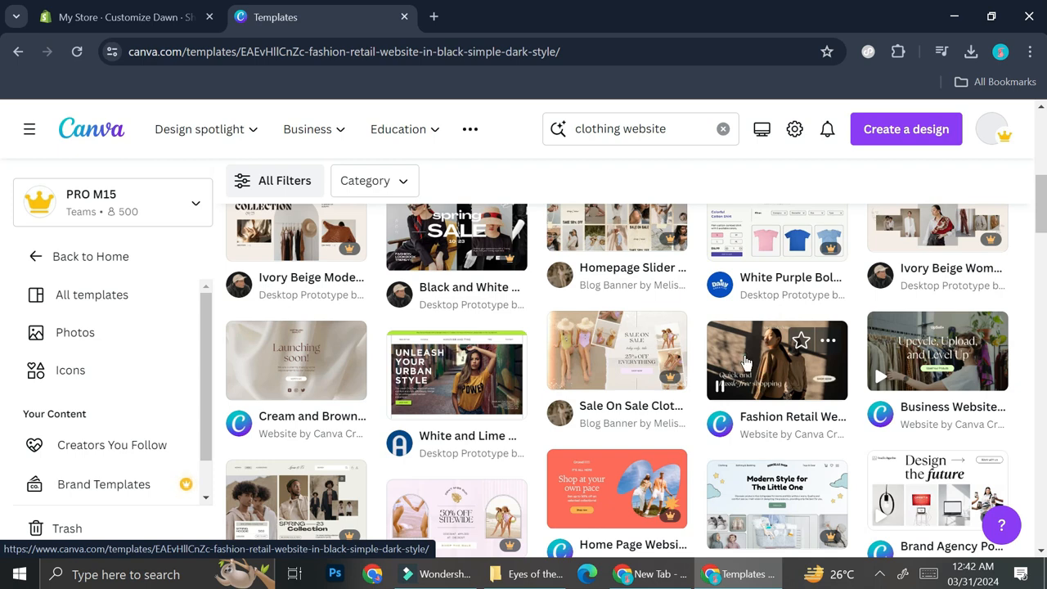
click(746, 362)
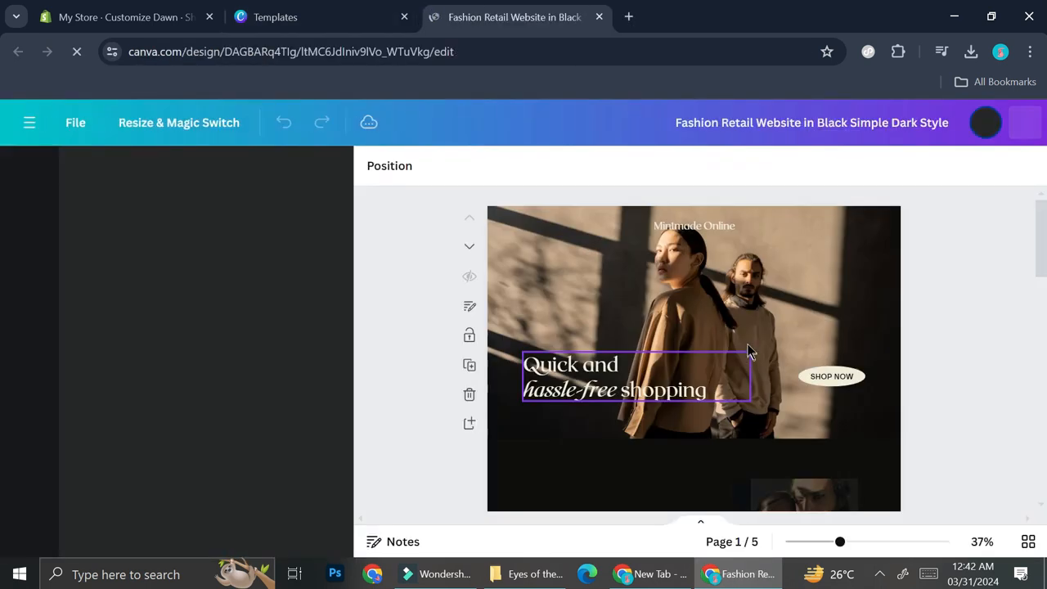
scroll(745, 327, down, 5)
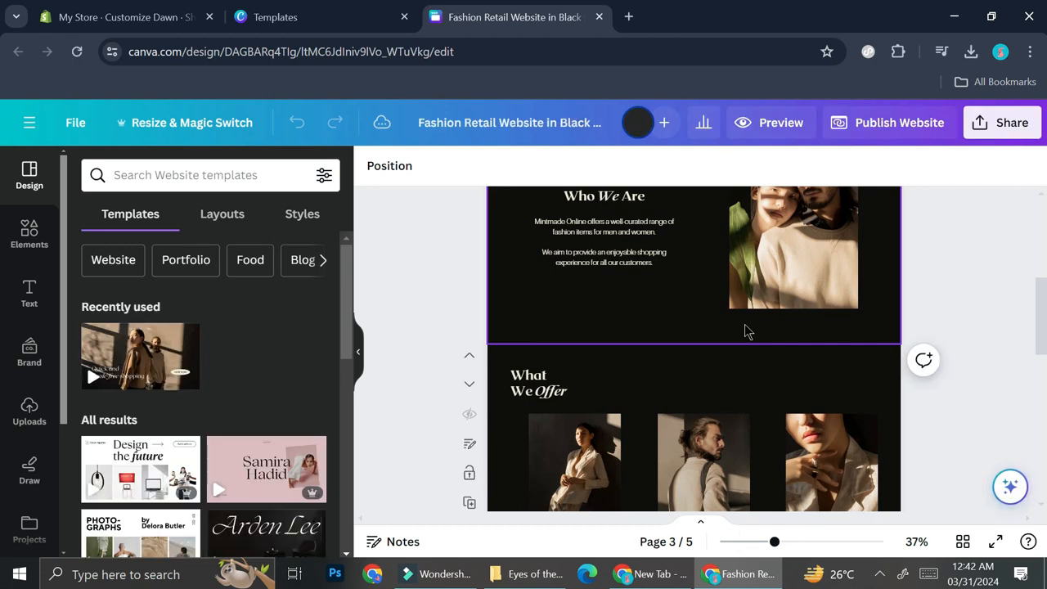
Step: Delete the "Mintmade Online" title and the "SHOP NOW" button from the template's first page
scroll(746, 330, up, 5)
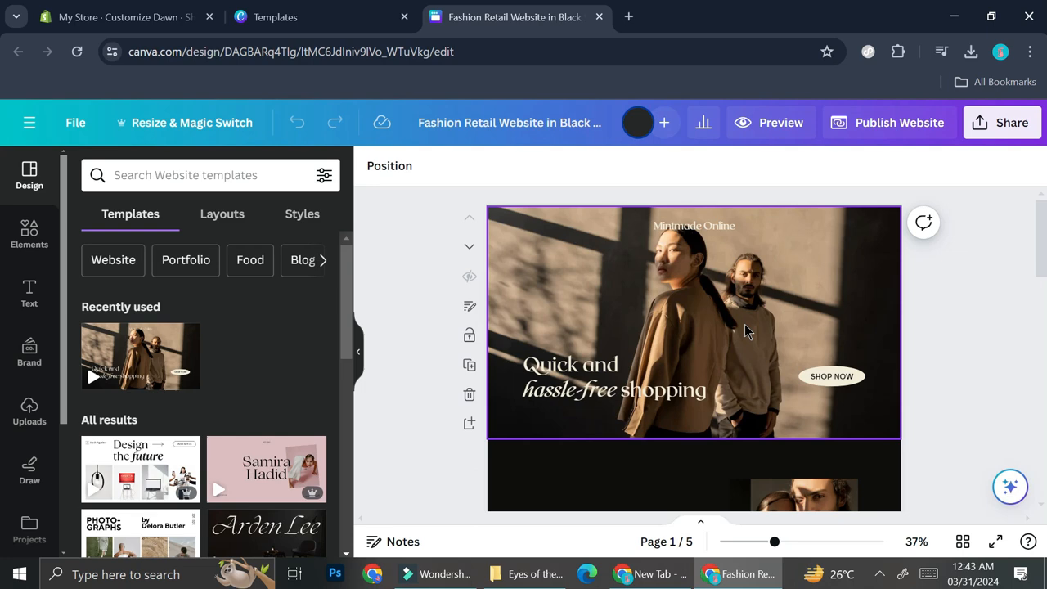
click(699, 226)
key(Delete)
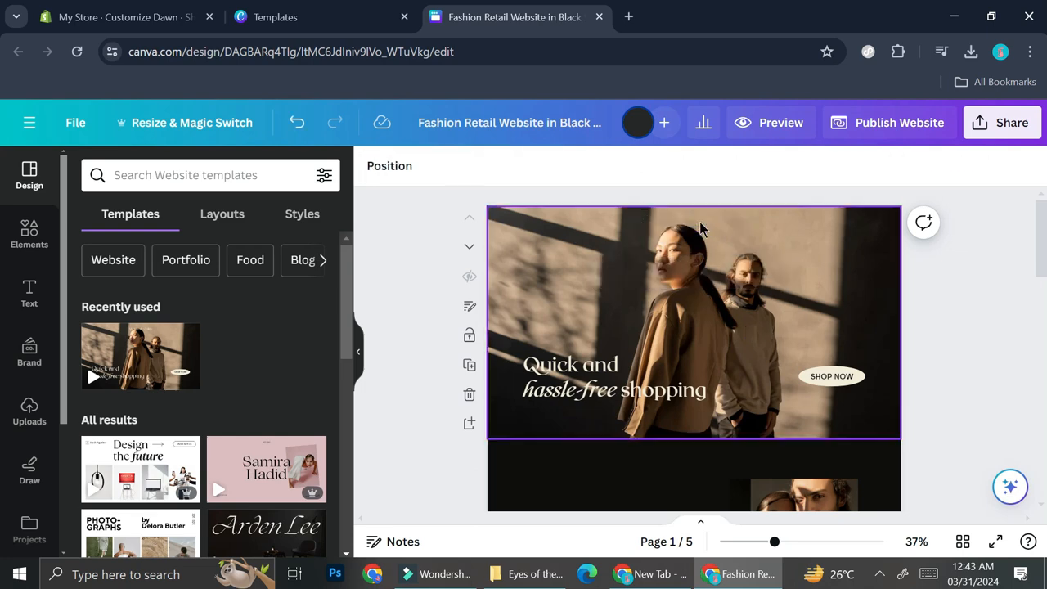
click(831, 375)
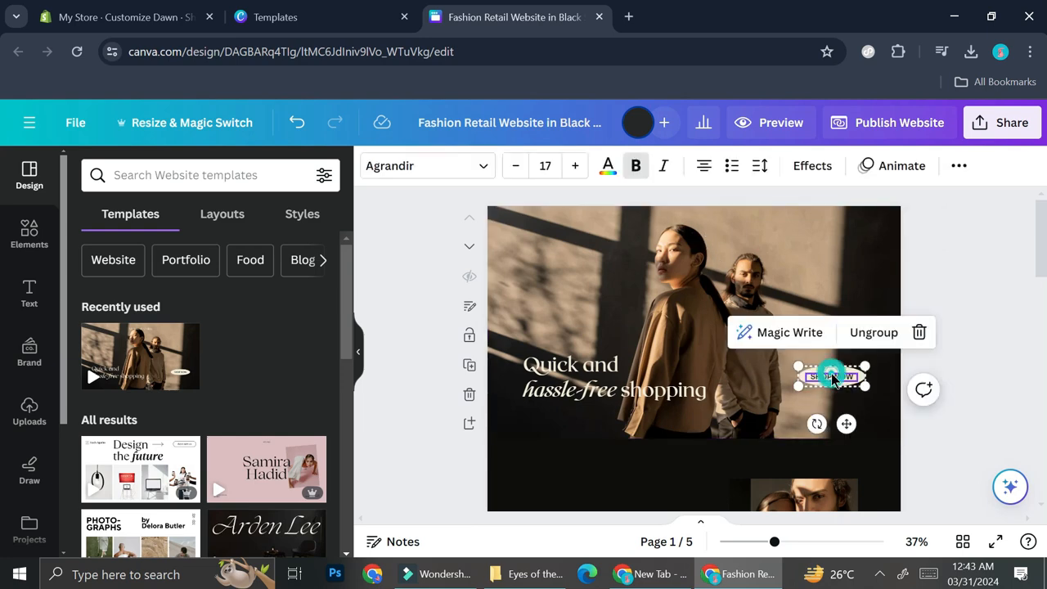
key(Delete)
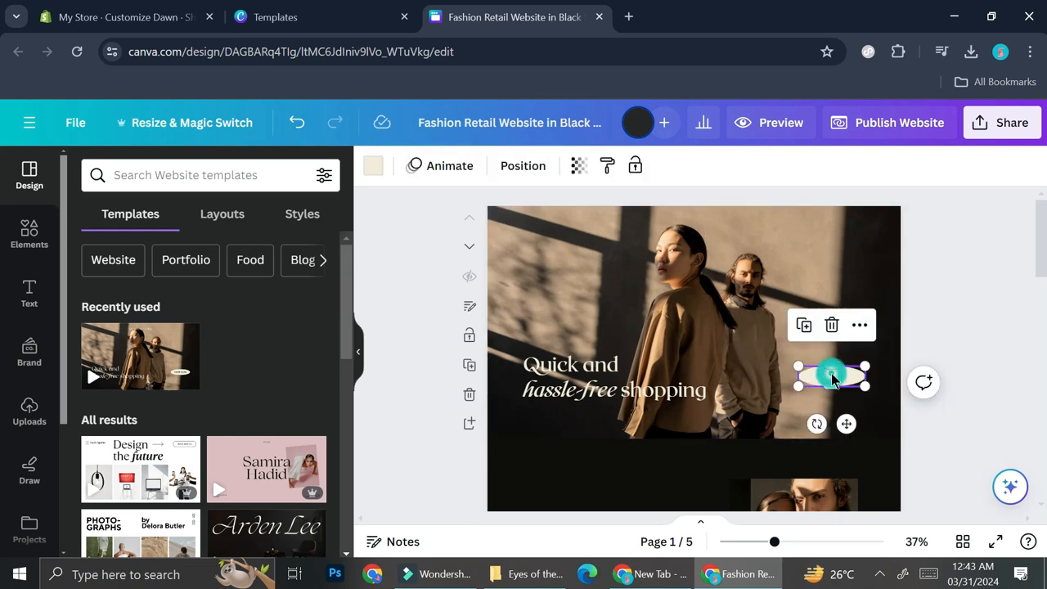
key(Delete)
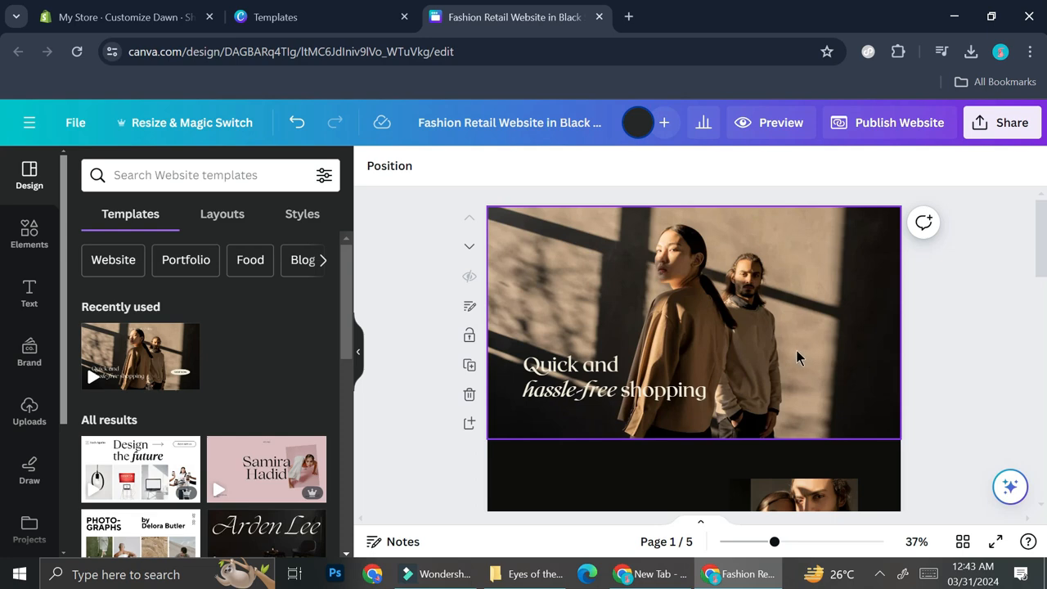
Step: Resize the design to a custom size of 4320 × 2160 px
click(159, 122)
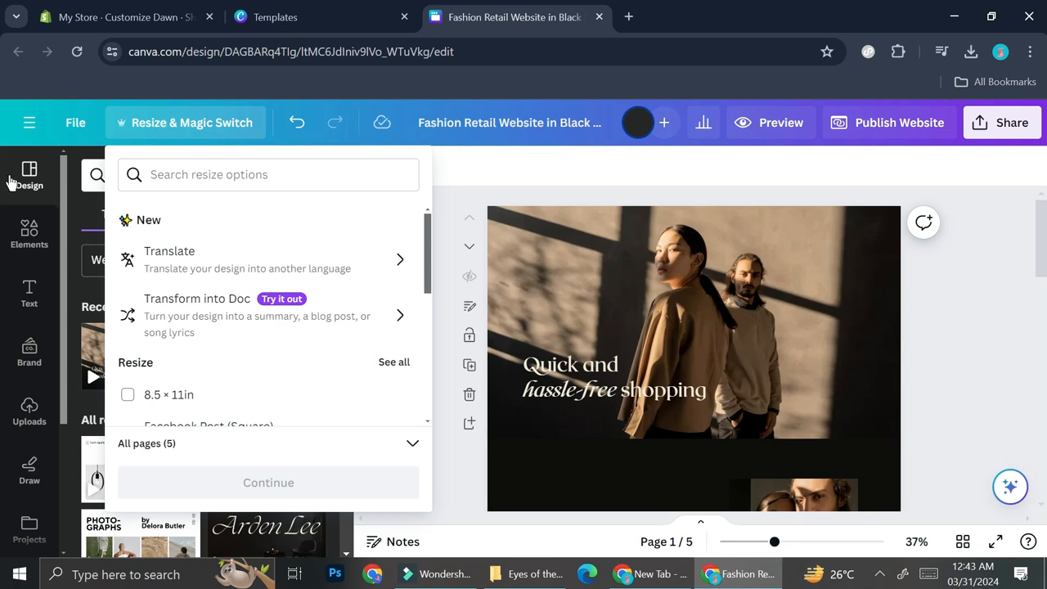
scroll(175, 301, down, 5)
click(223, 313)
text(4320)
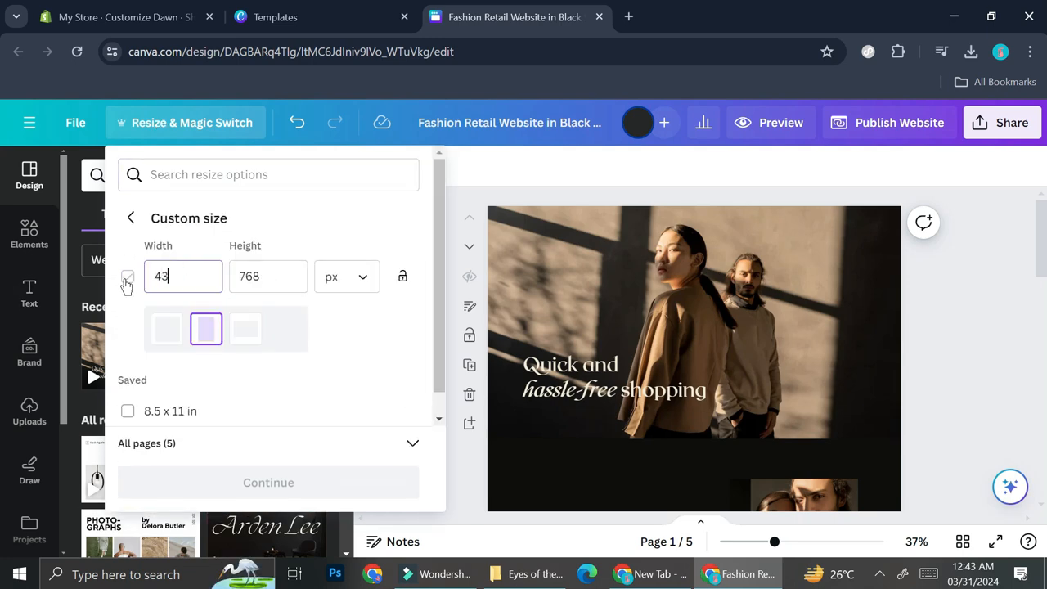
key(Tab)
text(2160)
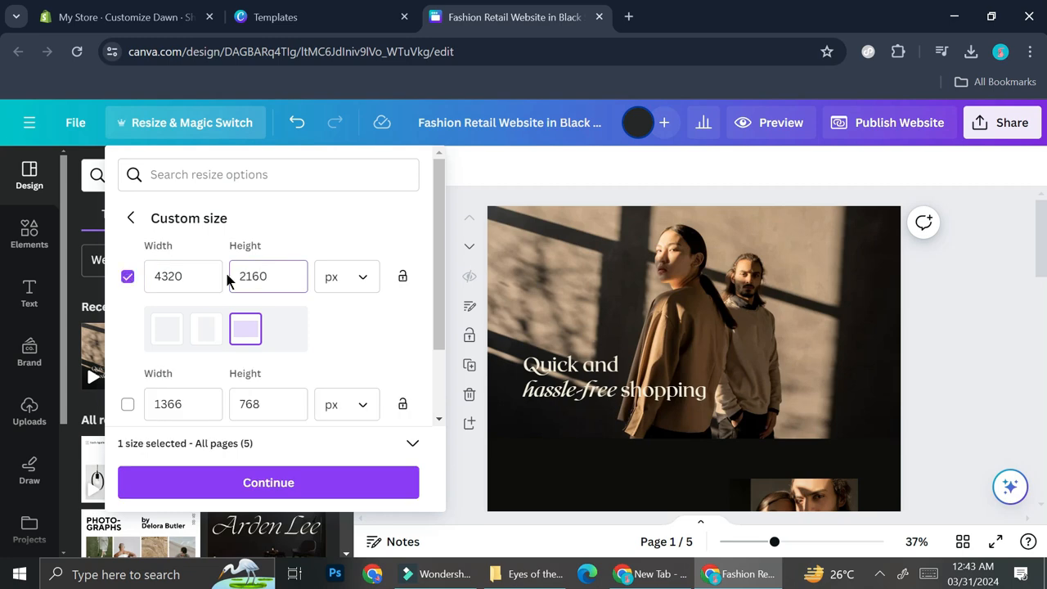
key(Return)
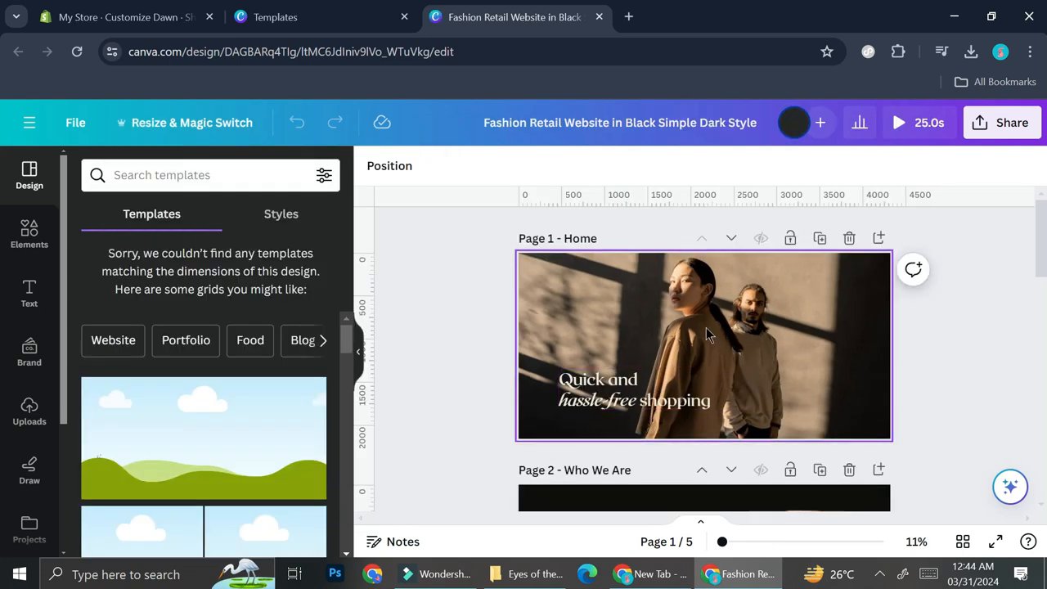
Step: Set the Home page headline's font to Dream Avenue and replace its text with "New Arrival"
click(621, 381)
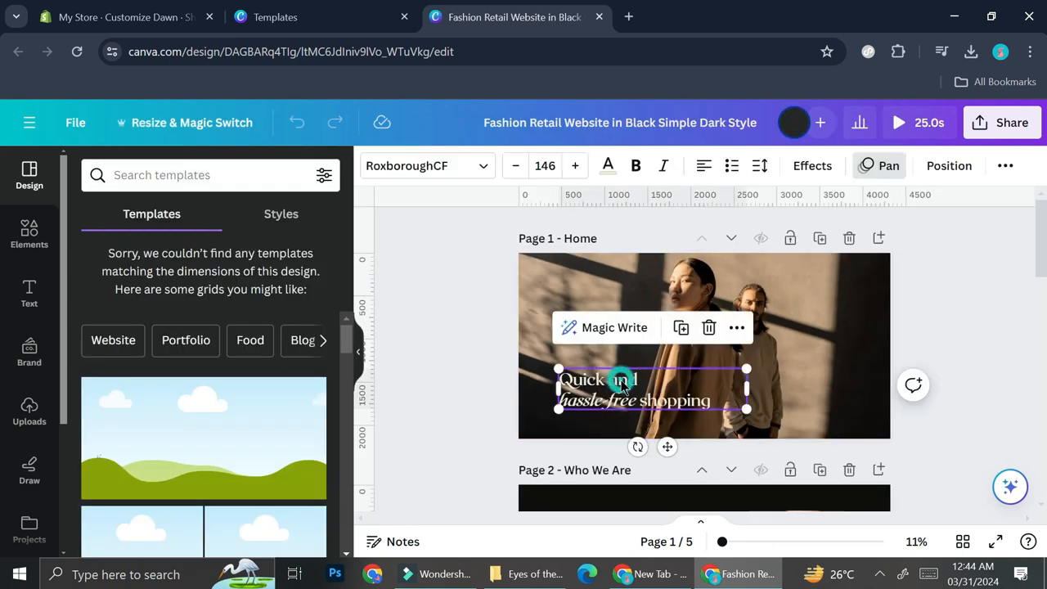
click(483, 167)
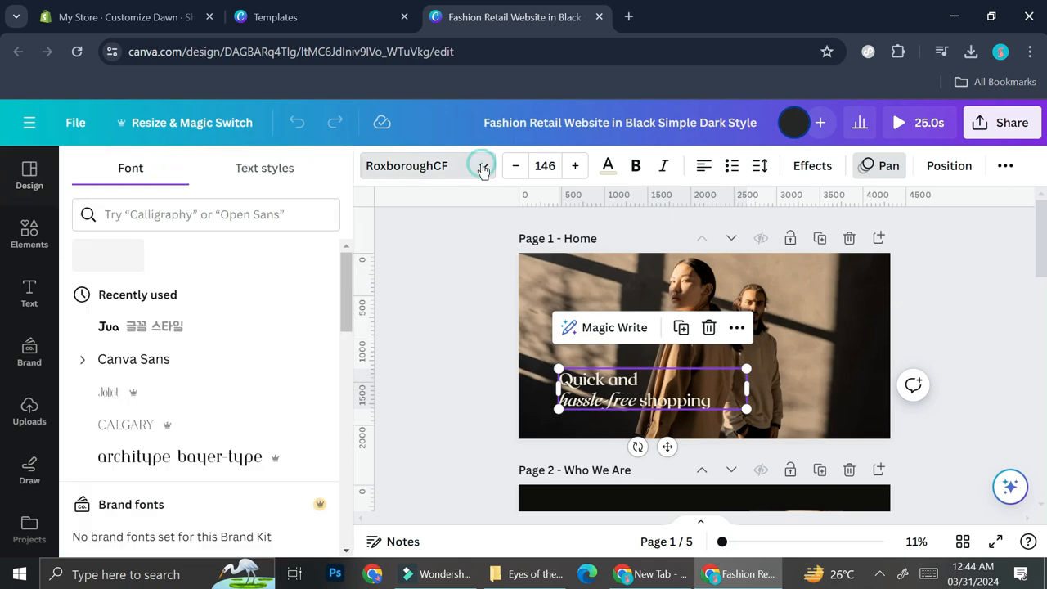
click(210, 205)
text(dream)
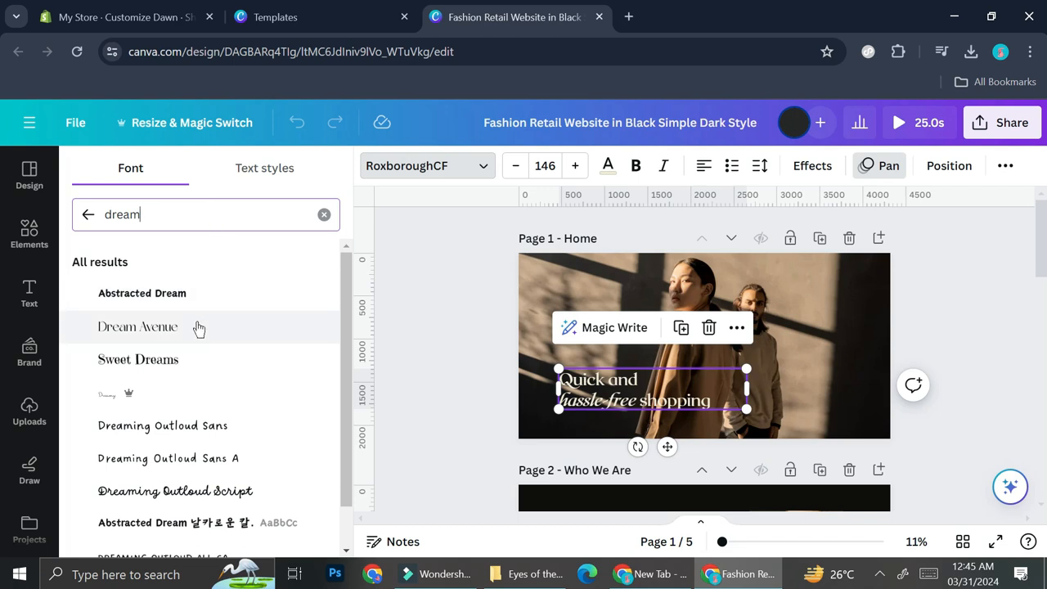
click(197, 326)
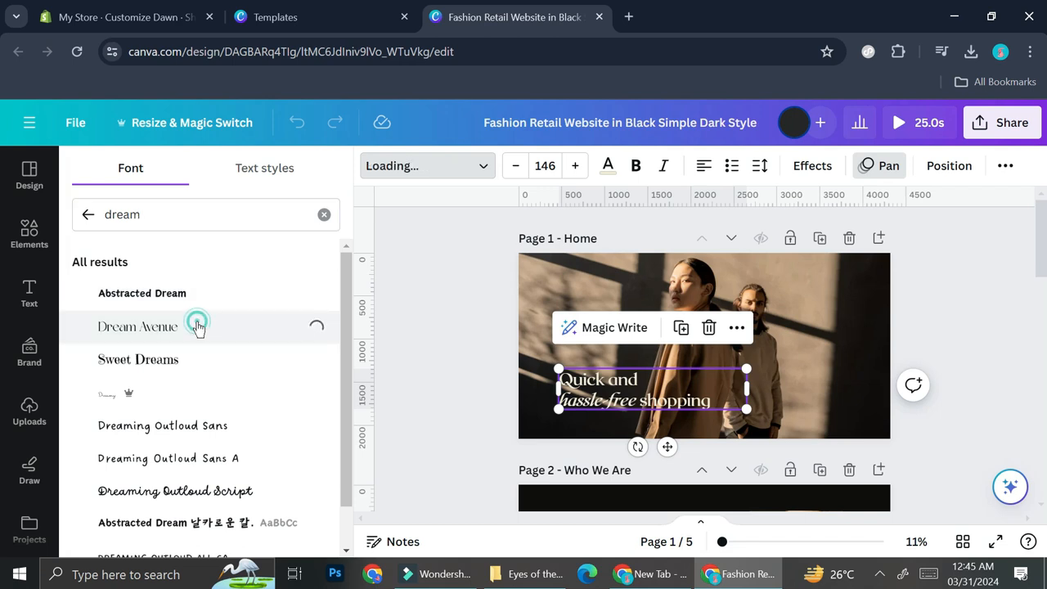
double_click(666, 399)
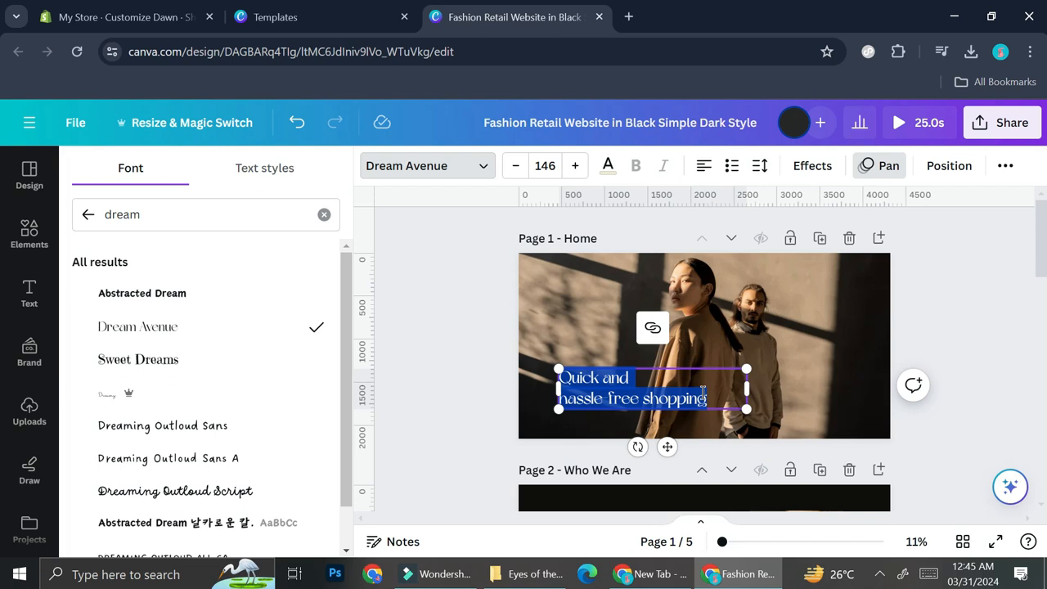
text(New Arrival)
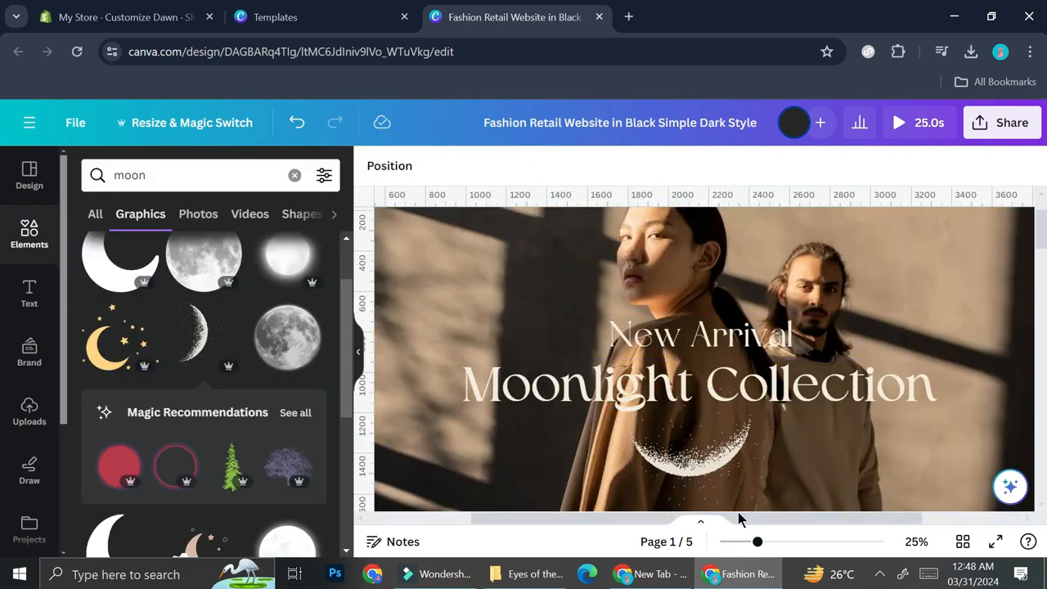
Step: Delete the Who We Are, What We Offer and In the News pages from the design
click(742, 541)
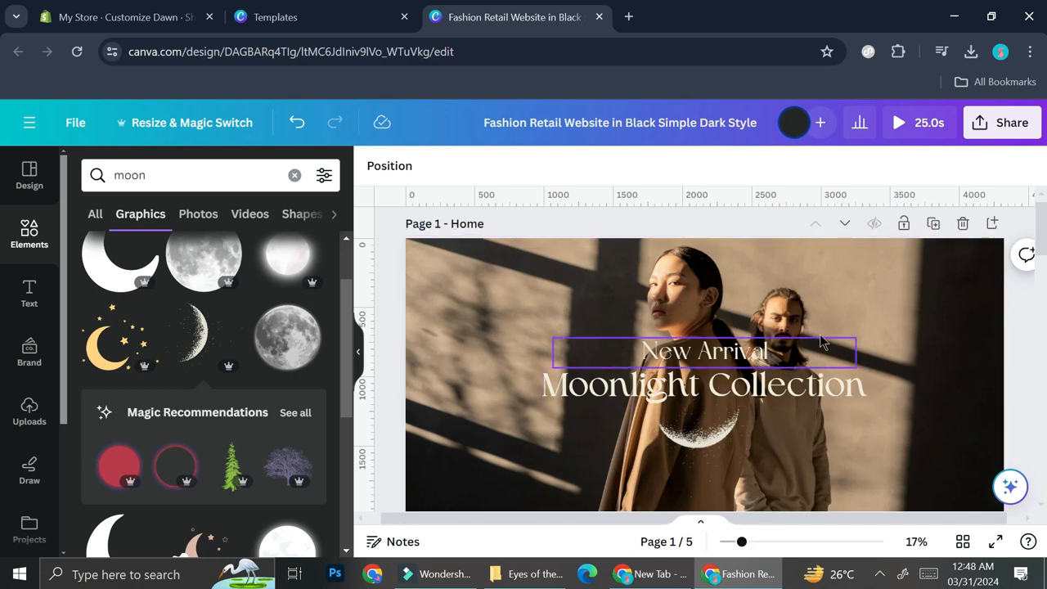
scroll(794, 417, down, 3)
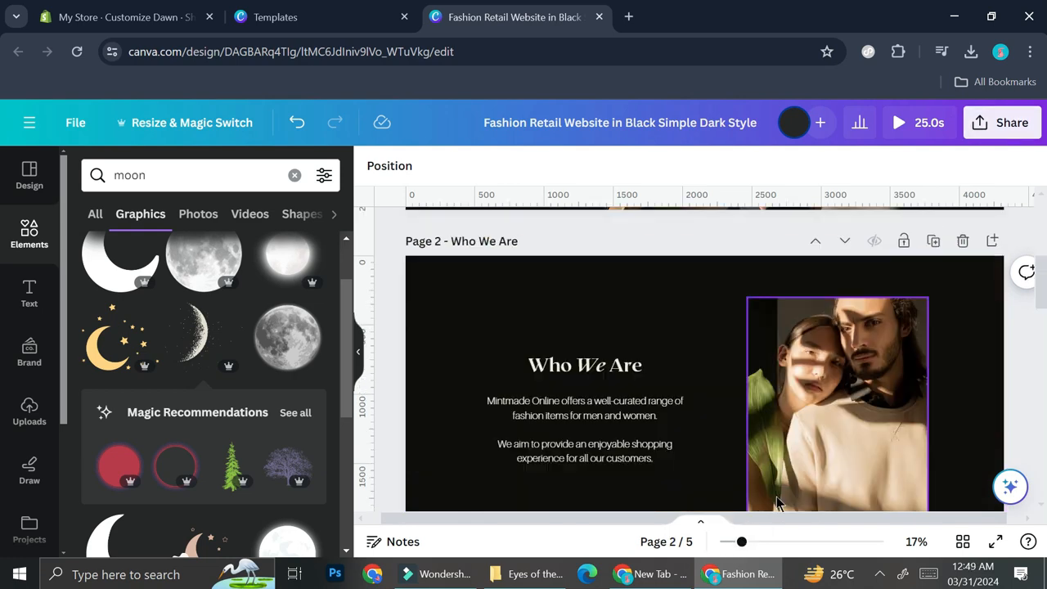
click(732, 543)
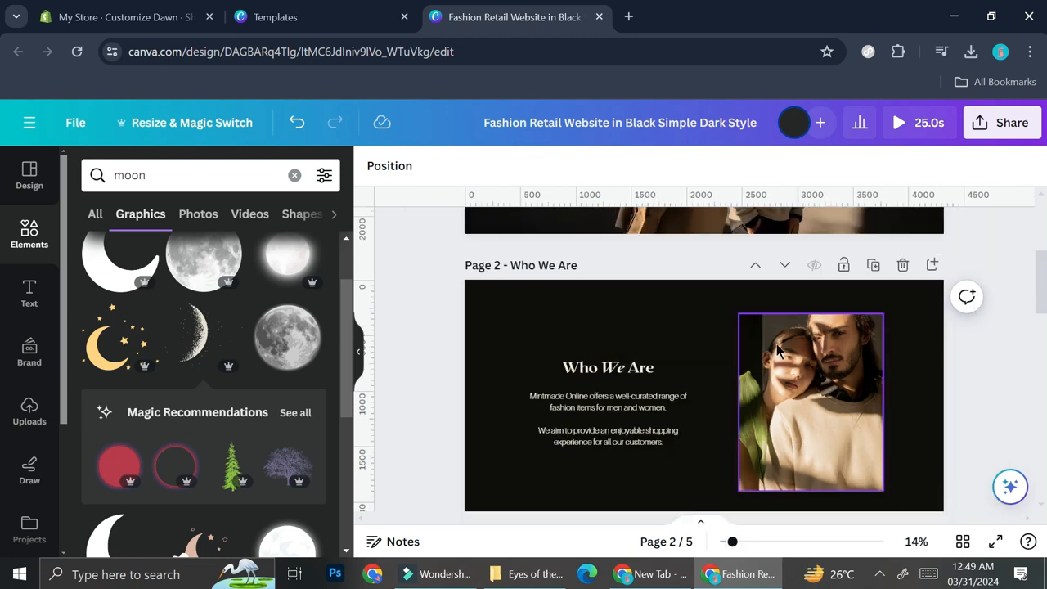
scroll(778, 350, down, 3)
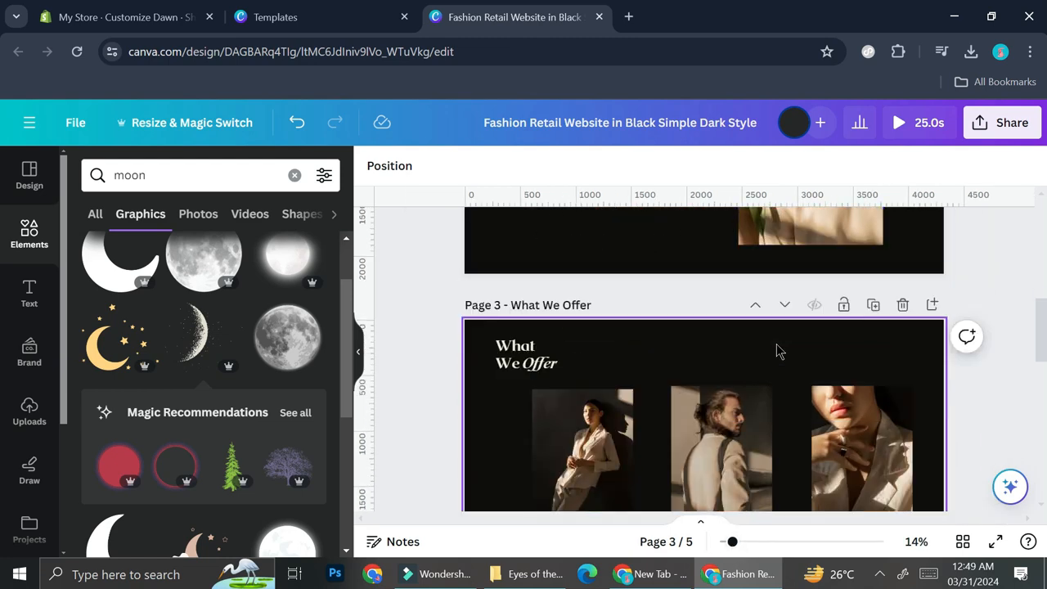
scroll(778, 350, down, 5)
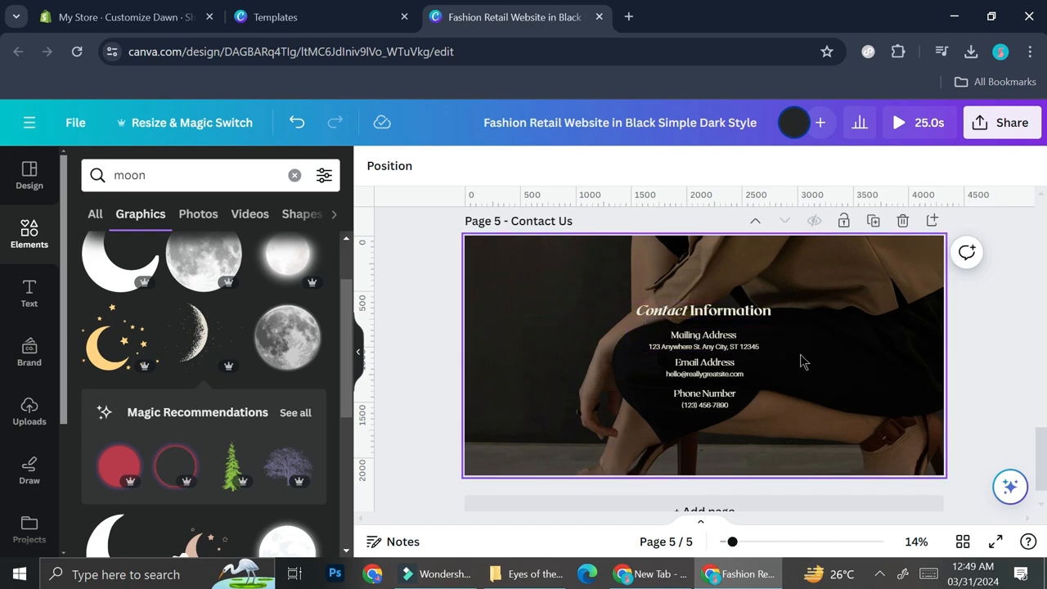
scroll(803, 358, up, 10)
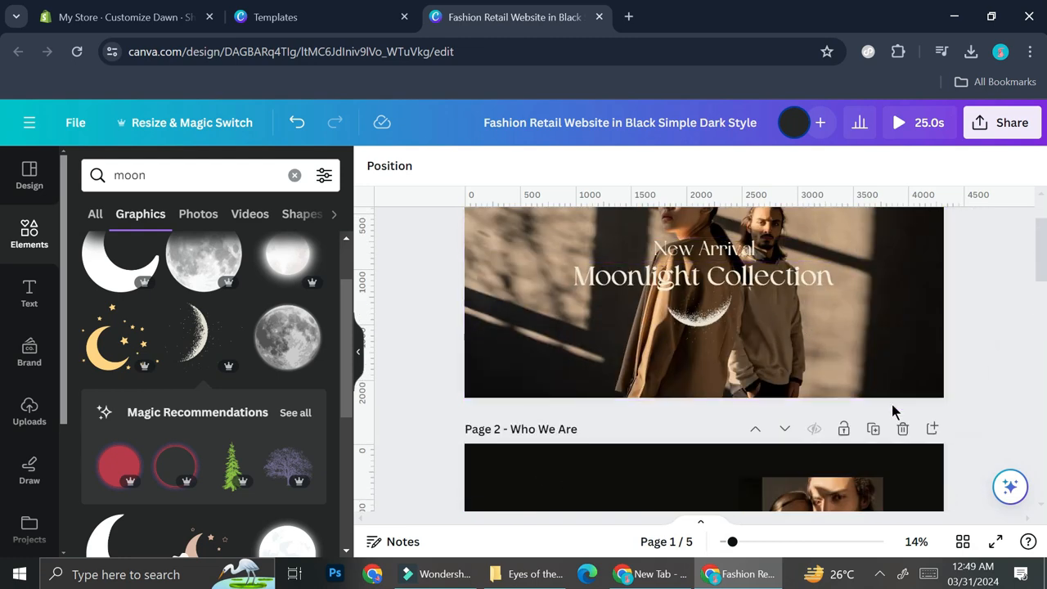
click(902, 429)
click(902, 428)
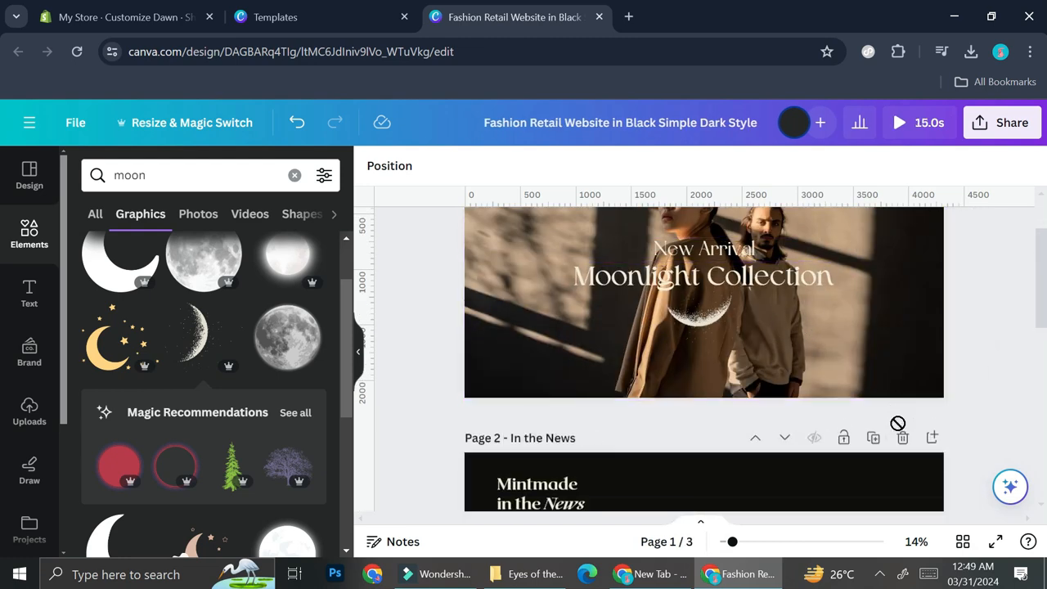
click(902, 448)
Step: Delete the "Contact Information" heading and the "Mailing Address" label from the Contact Us page
click(720, 278)
key(Delete)
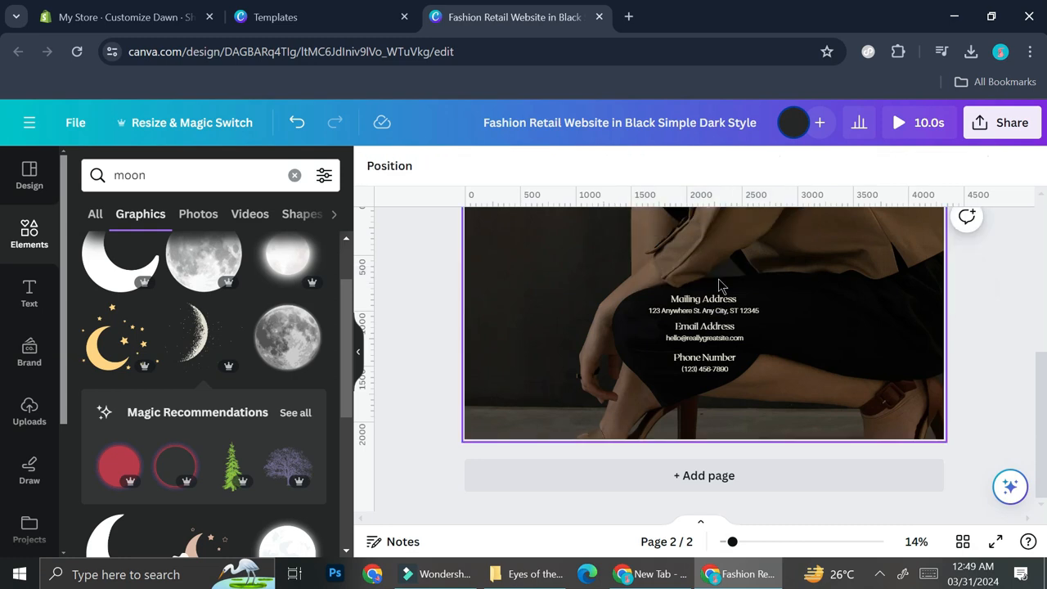
click(716, 297)
key(Delete)
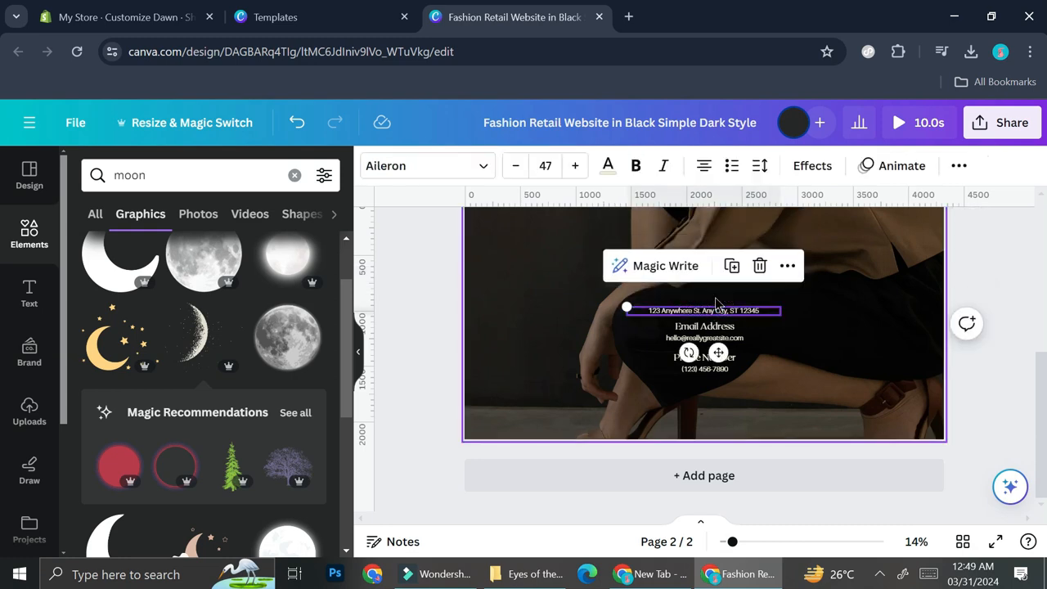
scroll(856, 303, up, 5)
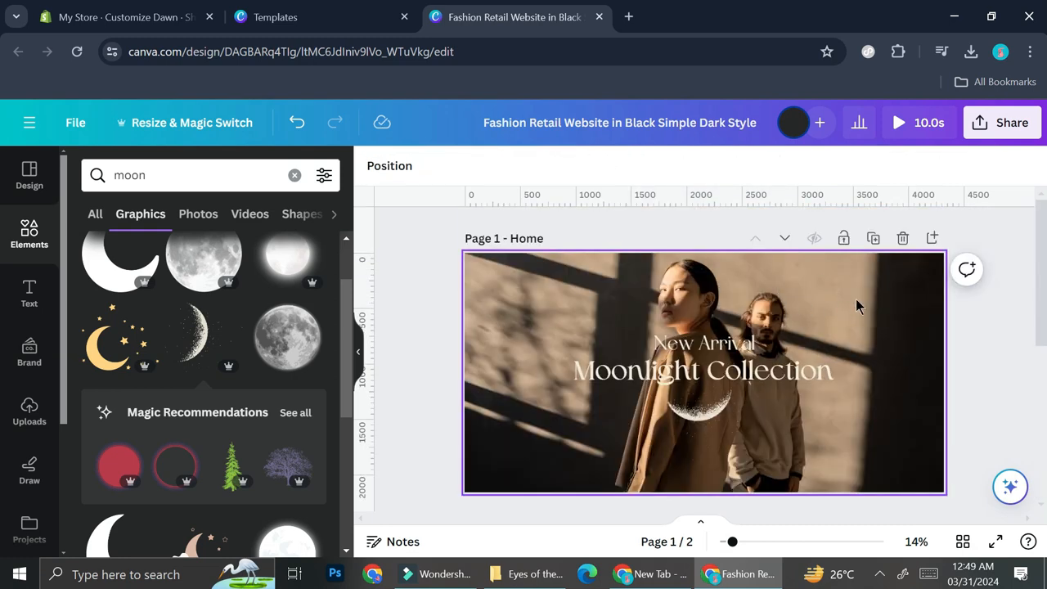
Step: Download the Moonlight Collection banner design as a PNG
click(977, 129)
scroll(861, 351, down, 3)
click(809, 361)
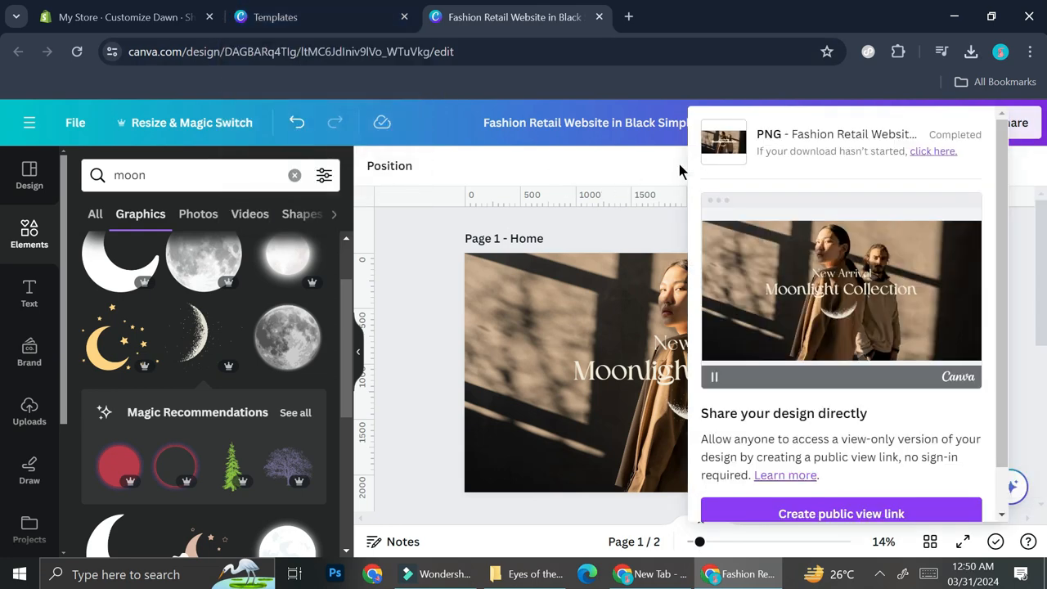
Step: Switch to the Shopify theme editor and add the Home PNG as the Image banner section's first image
click(92, 14)
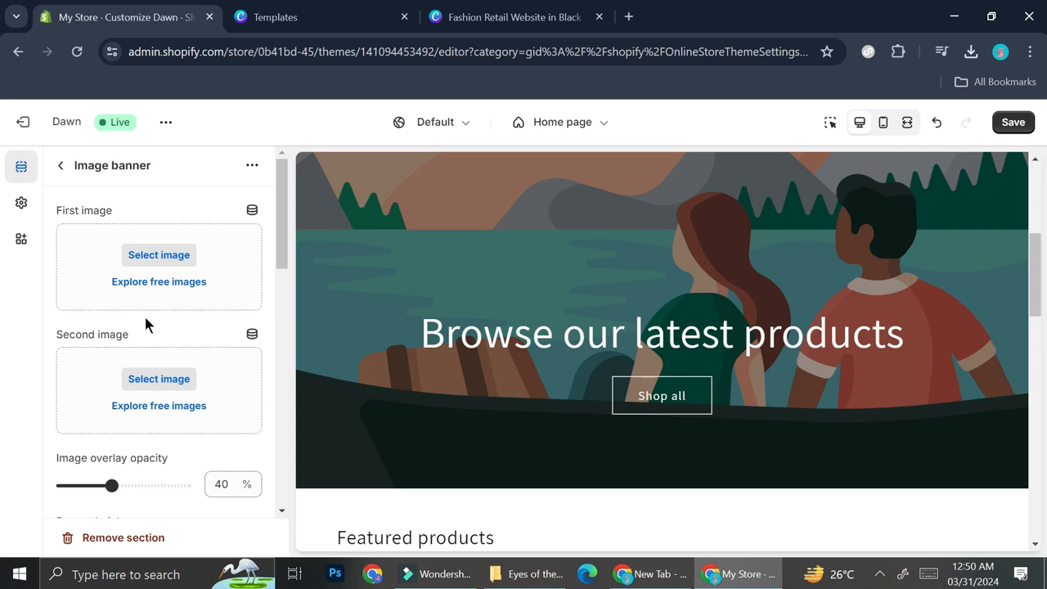
click(251, 166)
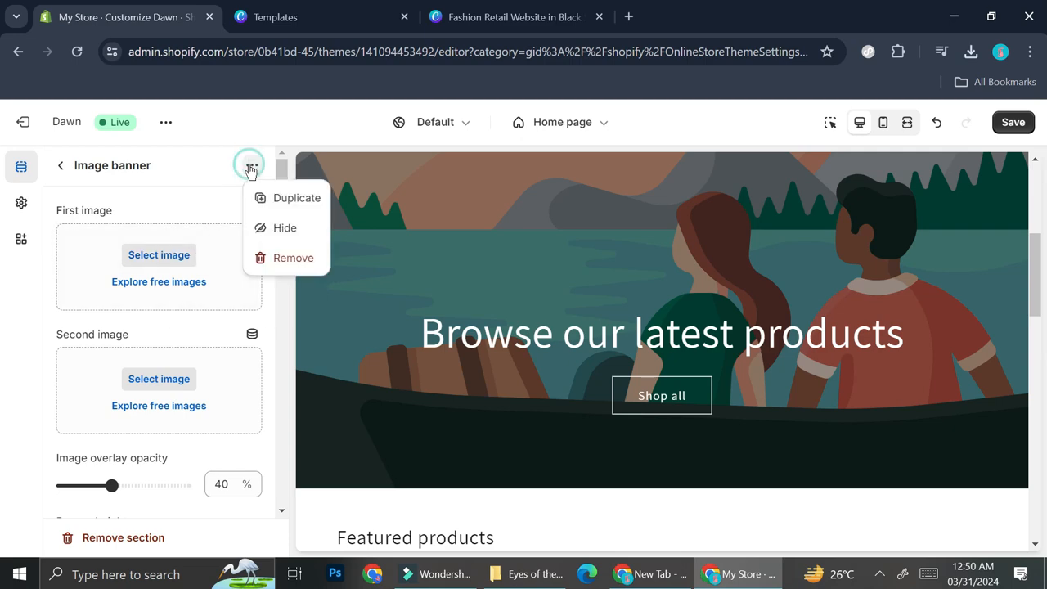
scroll(682, 369, up, 4)
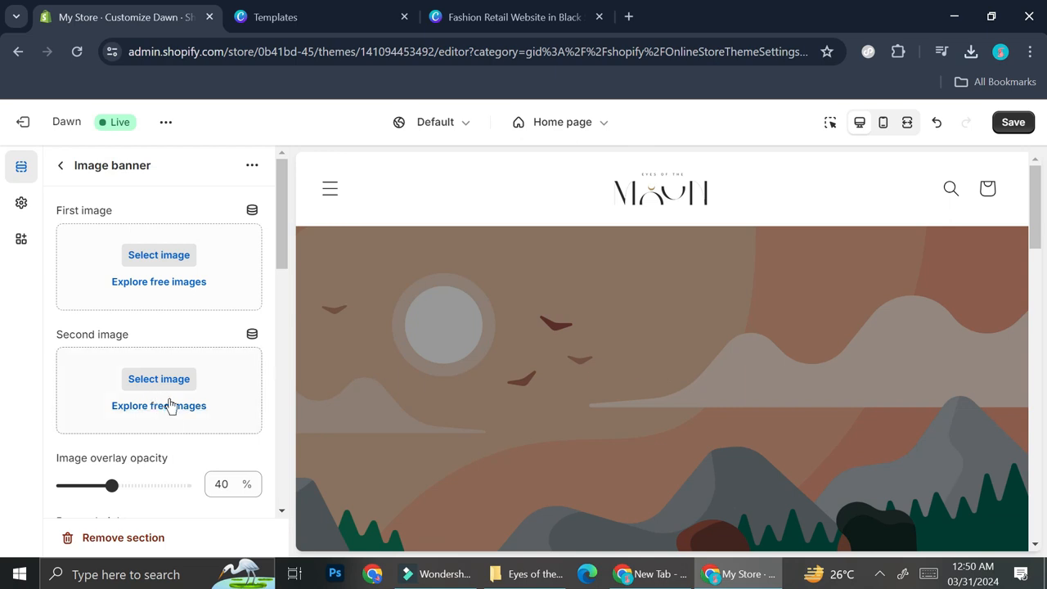
scroll(222, 353, down, 3)
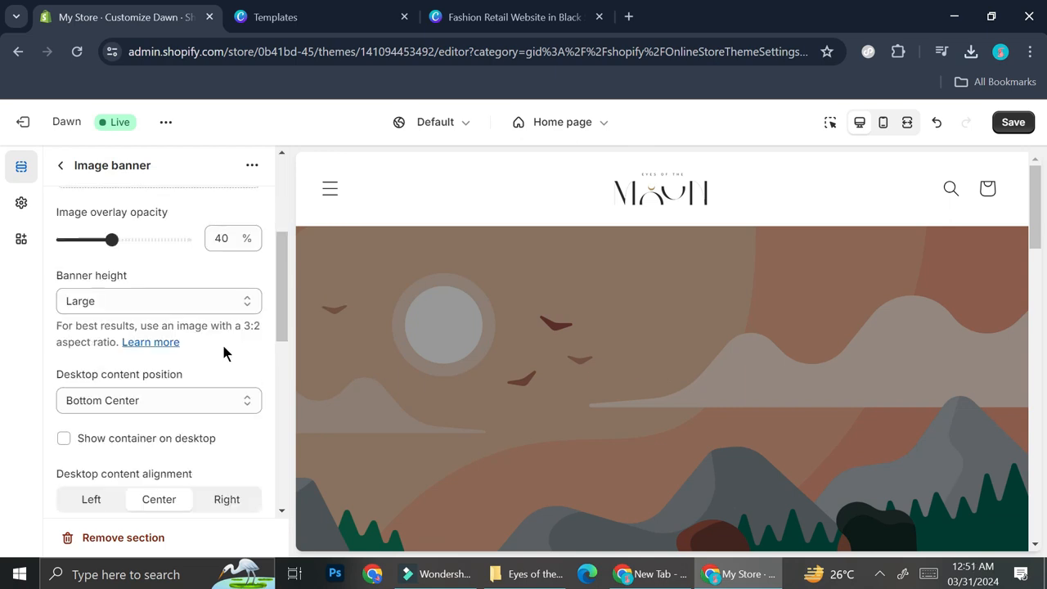
scroll(214, 331, up, 3)
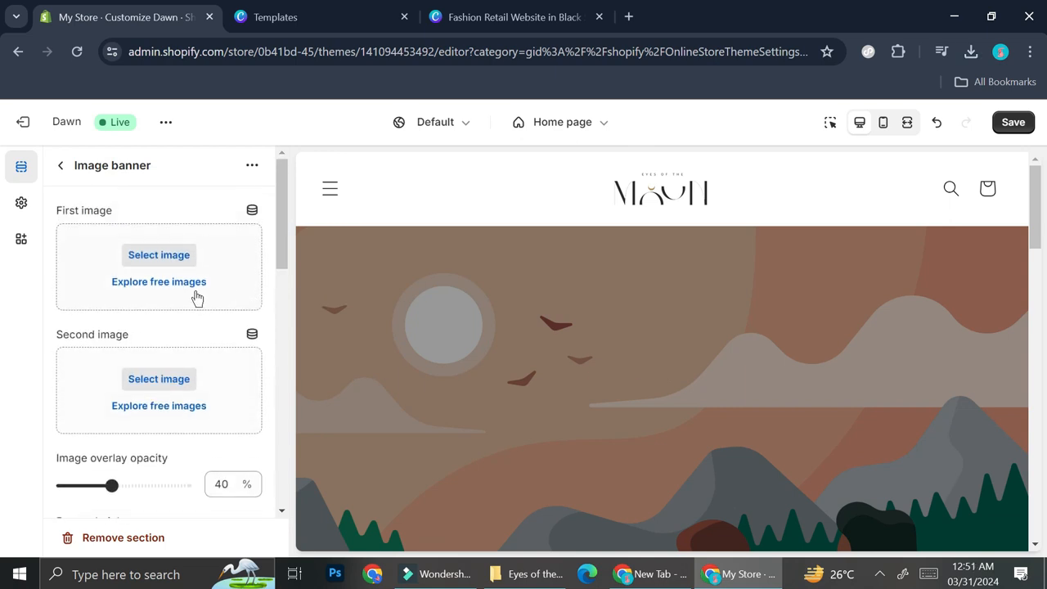
click(187, 260)
key(Escape)
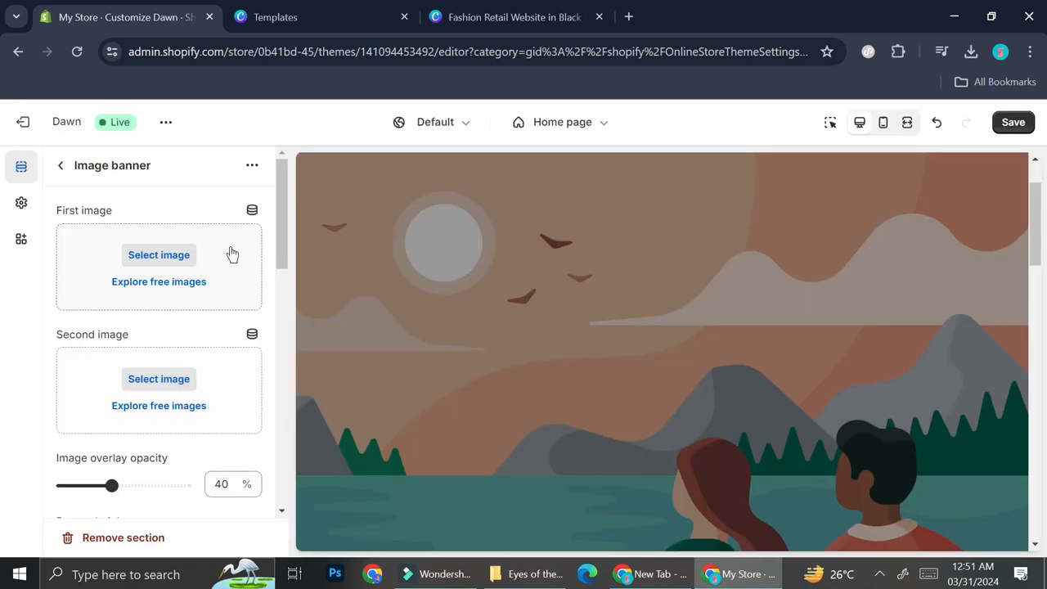
click(180, 260)
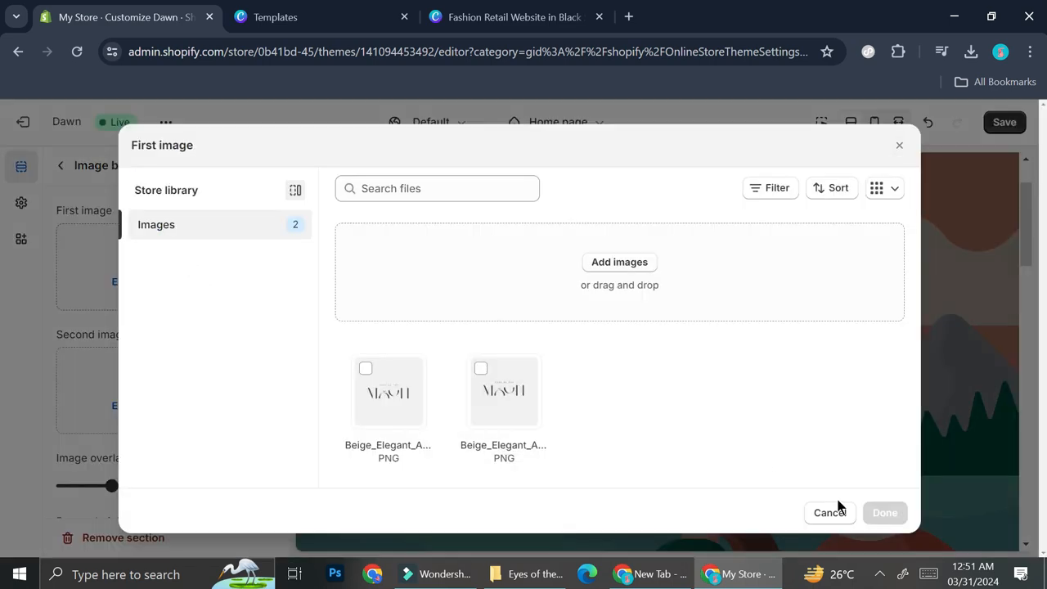
click(631, 269)
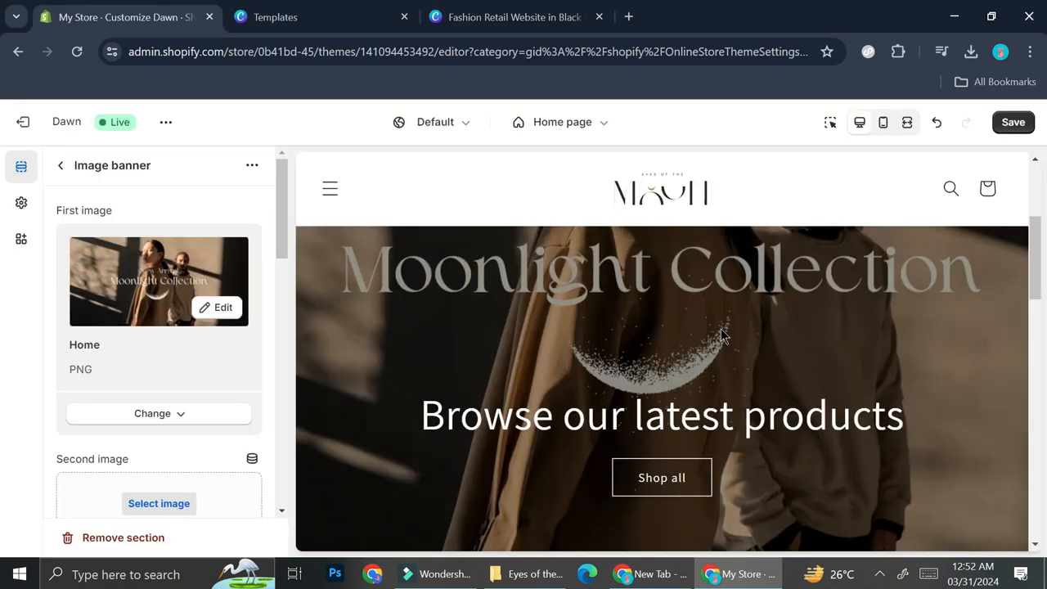
scroll(750, 339, up, 3)
scroll(752, 337, down, 2)
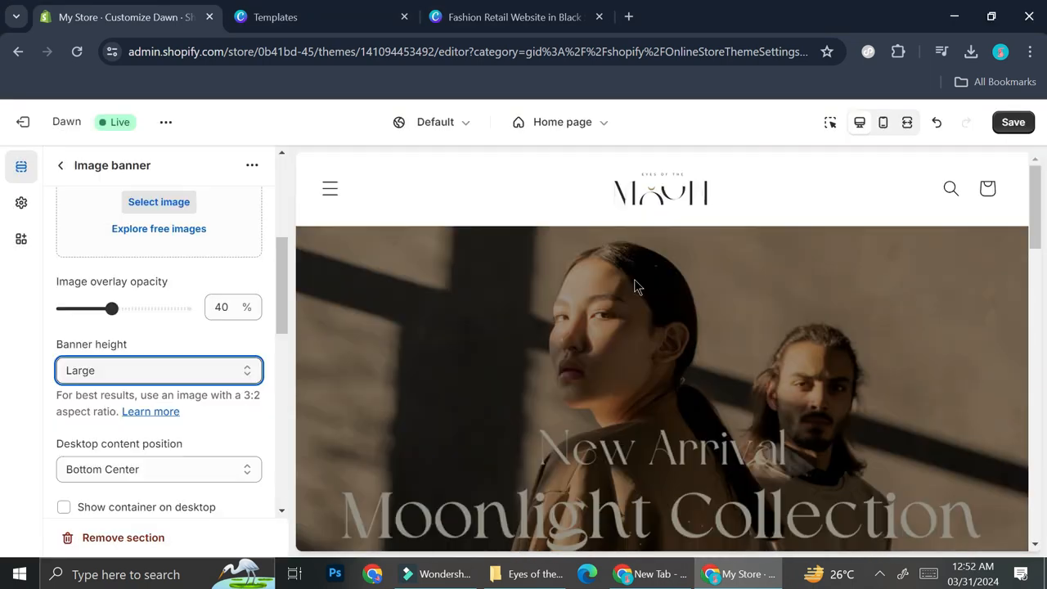
Step: Set the Image banner section's banner height to Adapt to first image
scroll(646, 249, down, 1)
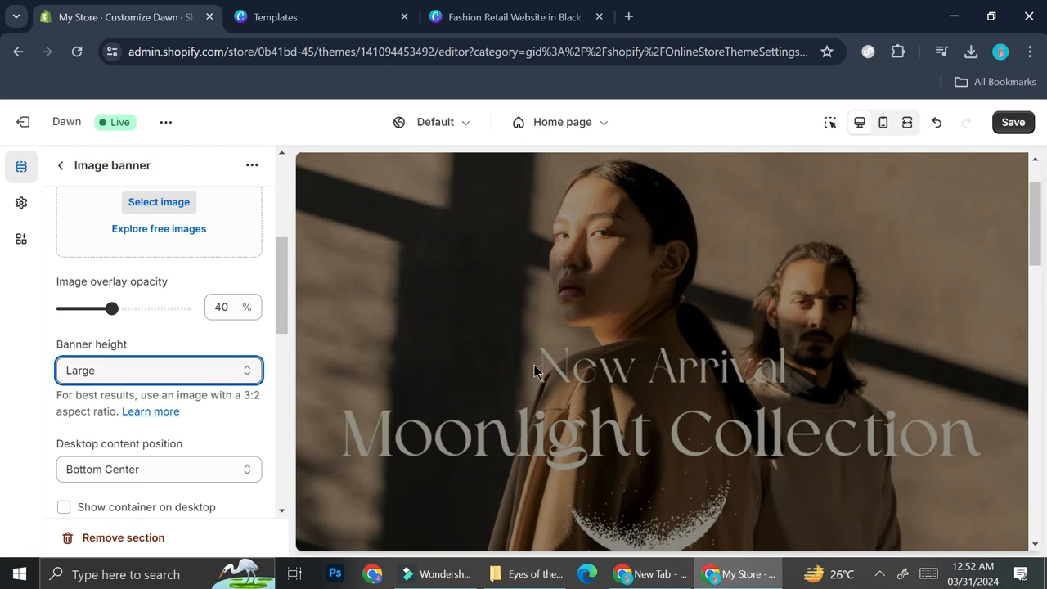
click(183, 370)
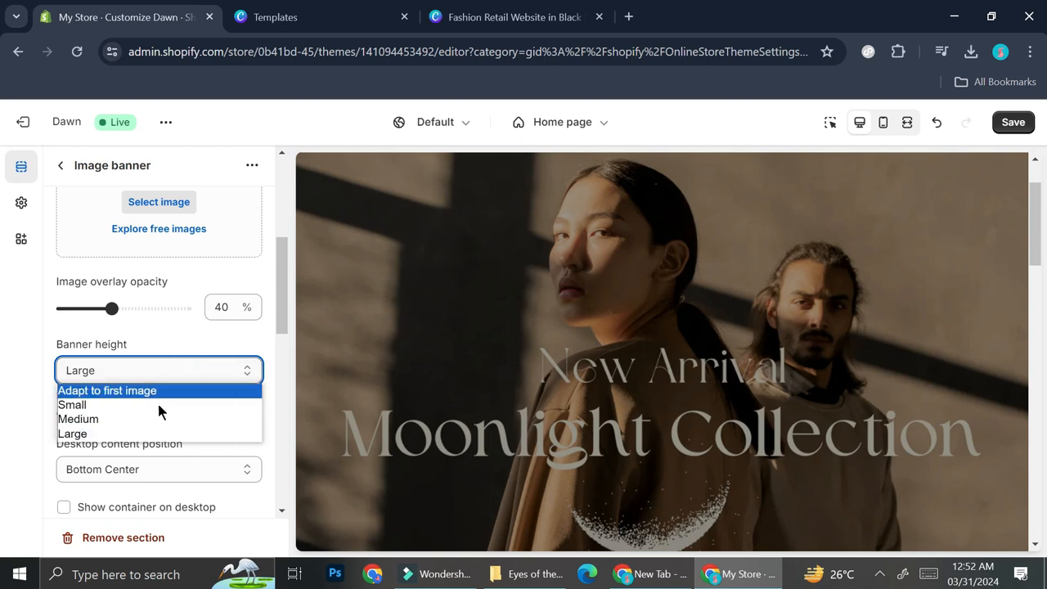
click(170, 391)
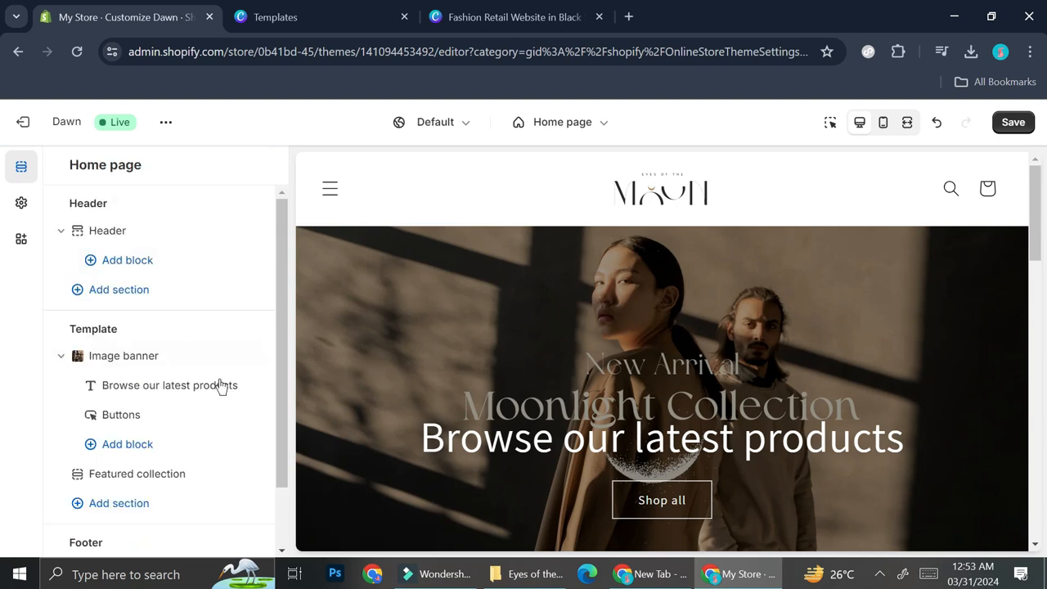
Step: Delete the "Browse our latest products" heading and the Buttons block from the Image banner section
mouse_move(202, 391)
click(232, 385)
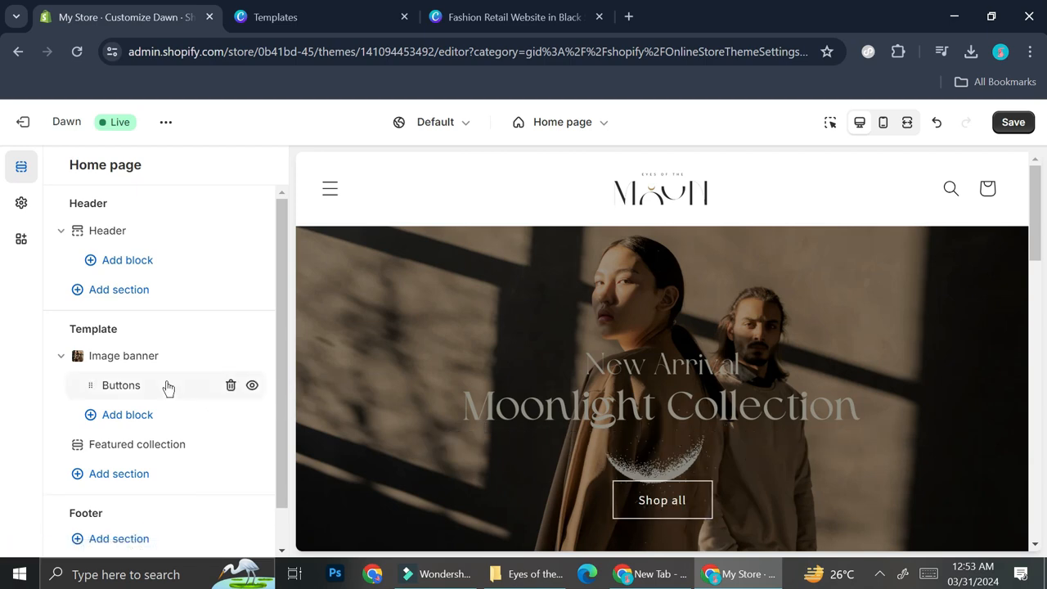
click(231, 385)
scroll(663, 396, down, 1)
scroll(665, 397, down, 1)
scroll(669, 394, up, 1)
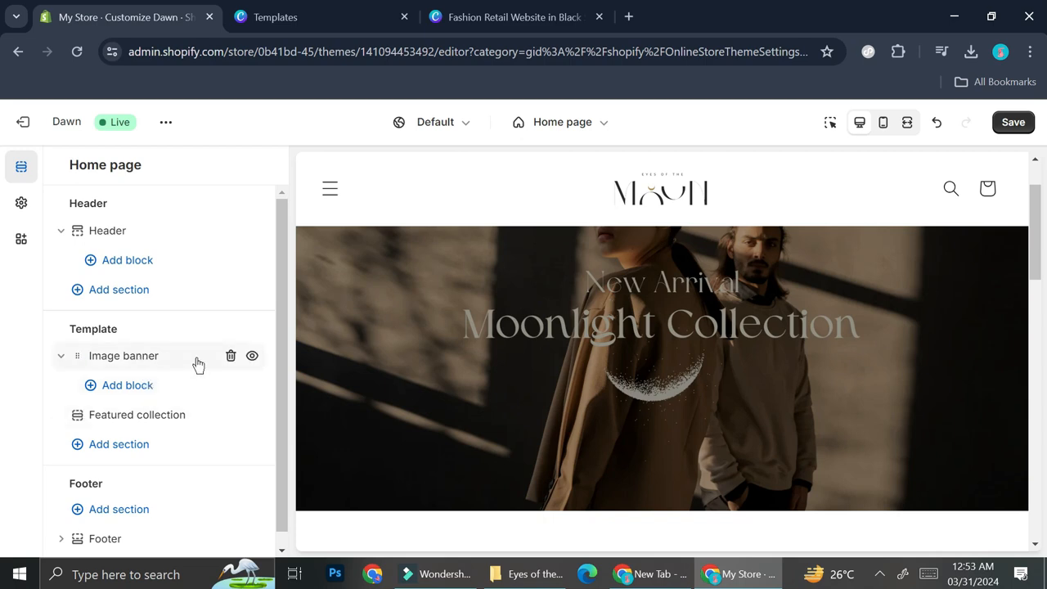
Step: Try out a Buttons block in the Image banner section and remove it again
click(131, 386)
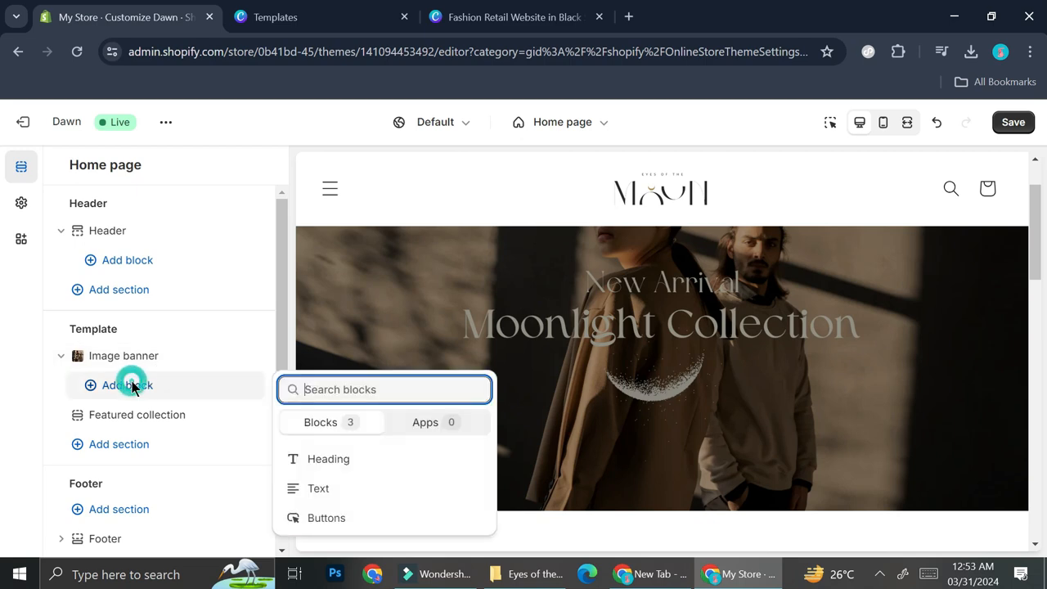
click(337, 518)
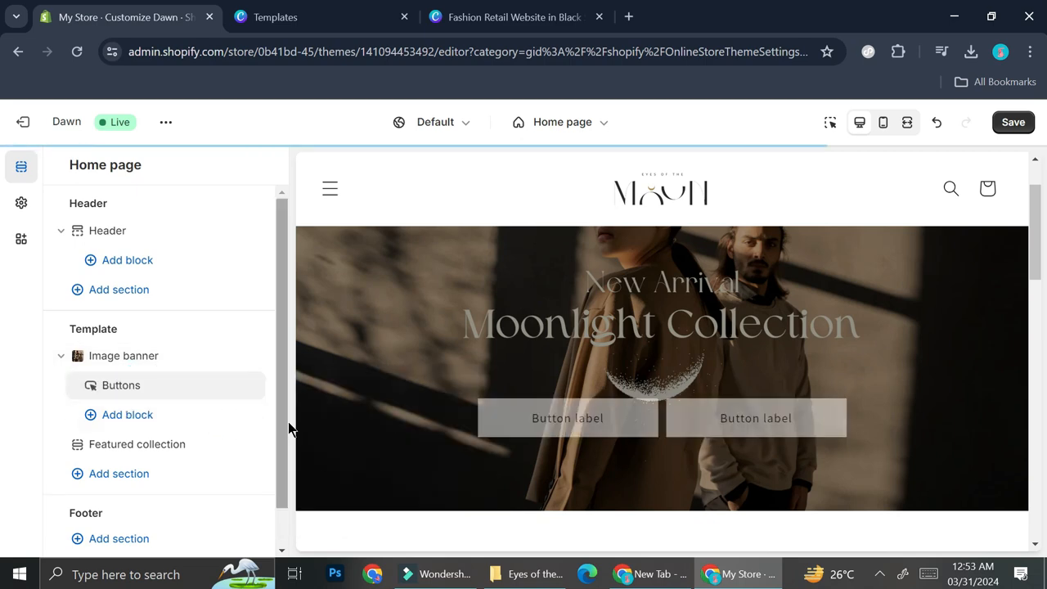
click(144, 391)
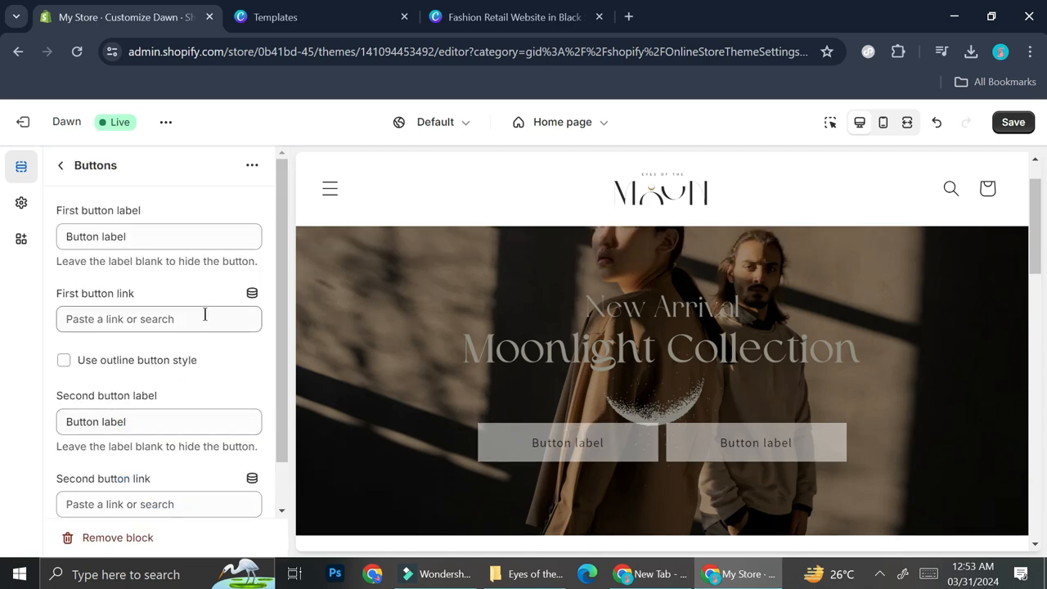
scroll(211, 323, down, 1)
scroll(176, 422, up, 1)
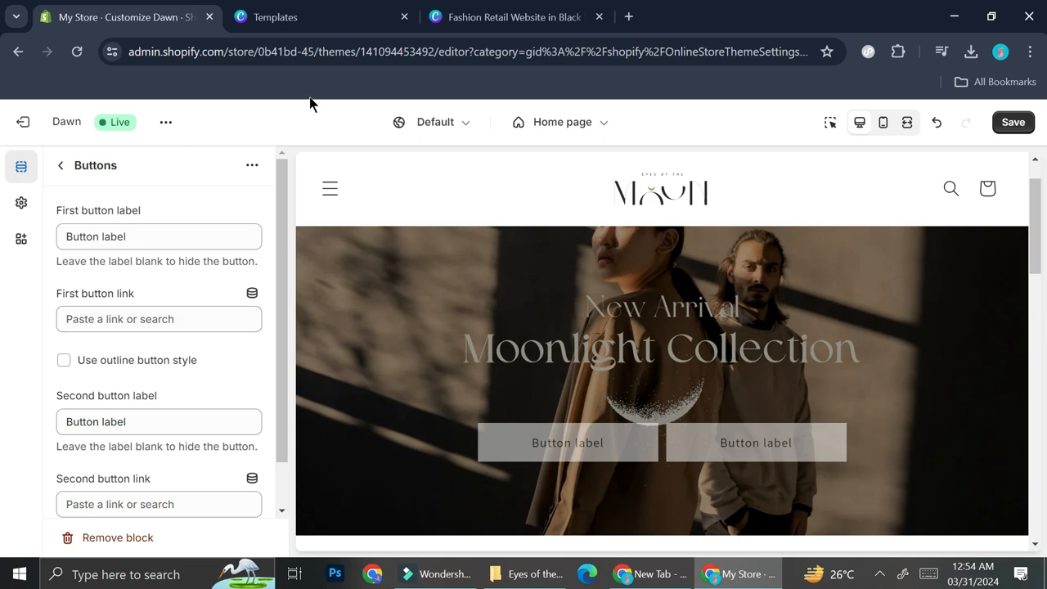
click(252, 165)
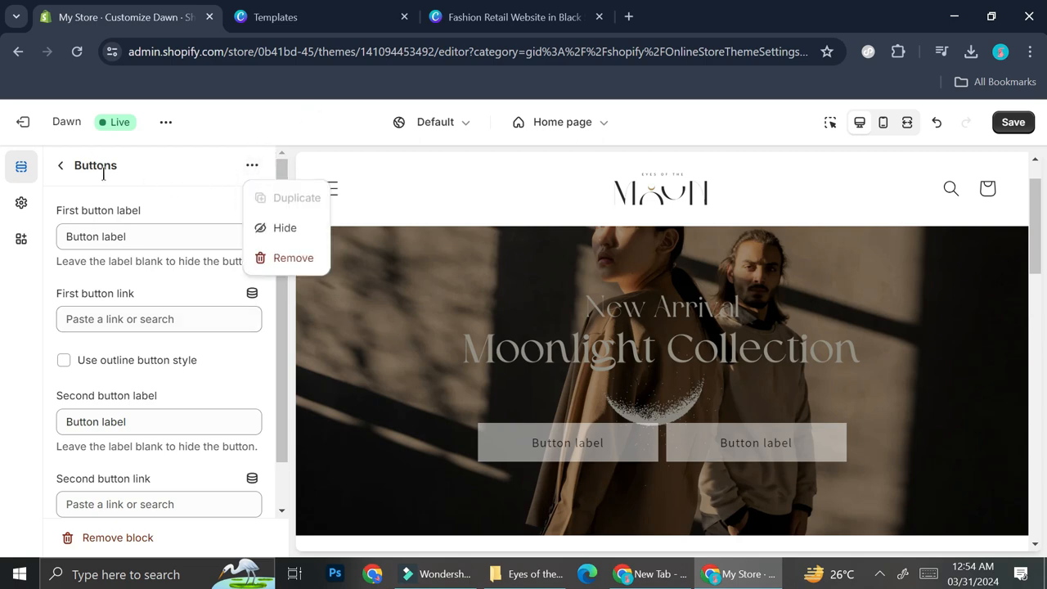
click(264, 260)
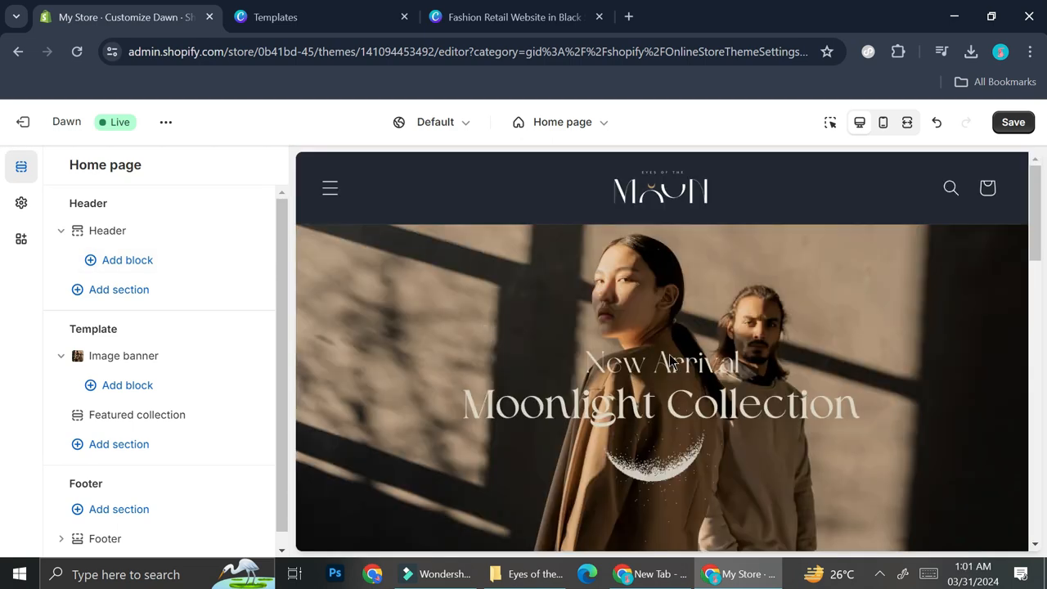
Step: Replace the home page's Featured collection section with a Collection list section
scroll(669, 358, down, 5)
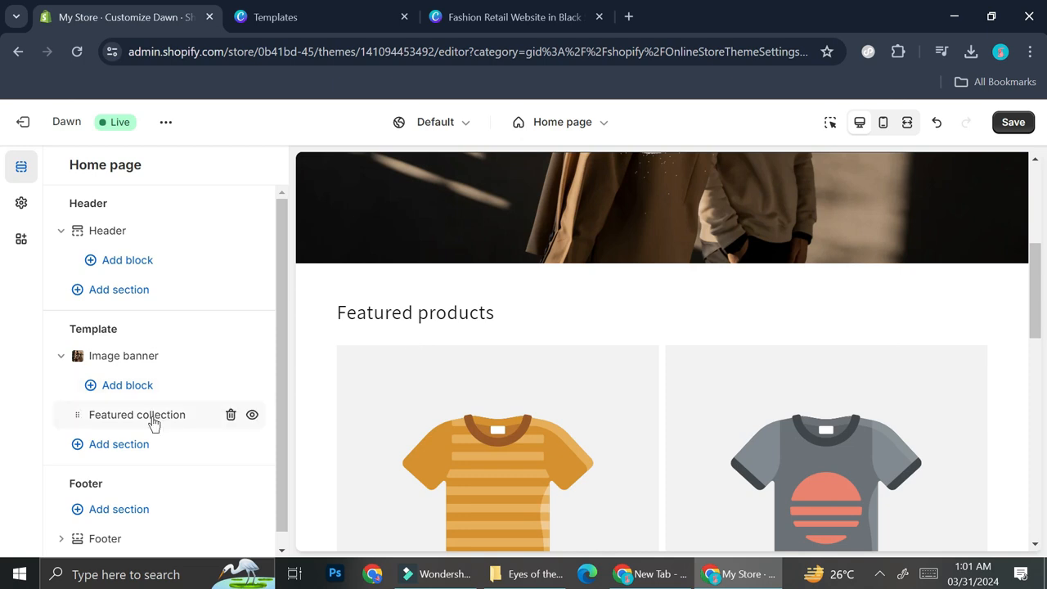
click(230, 415)
click(144, 425)
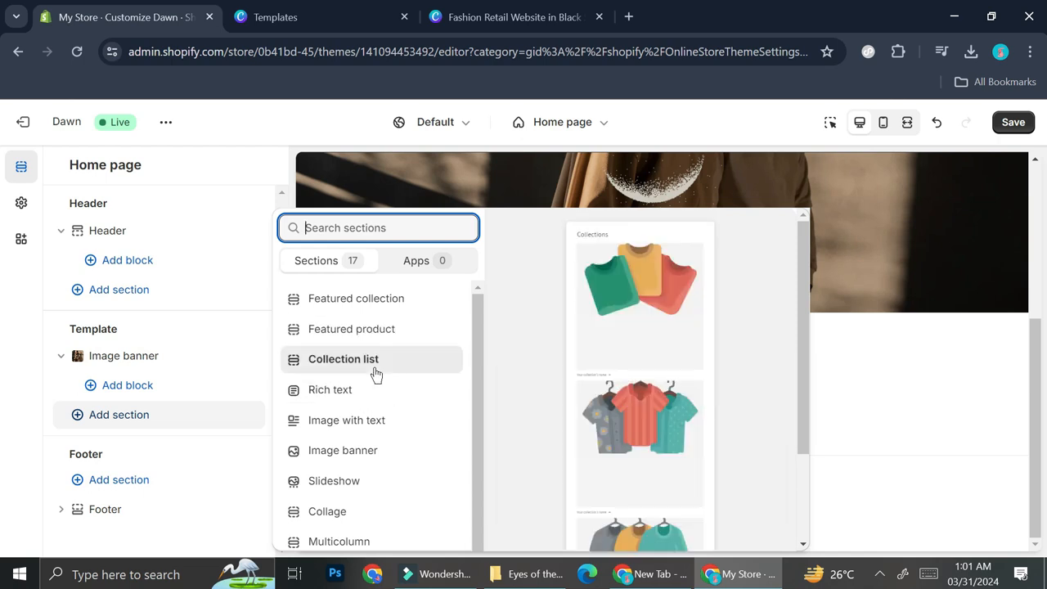
click(381, 360)
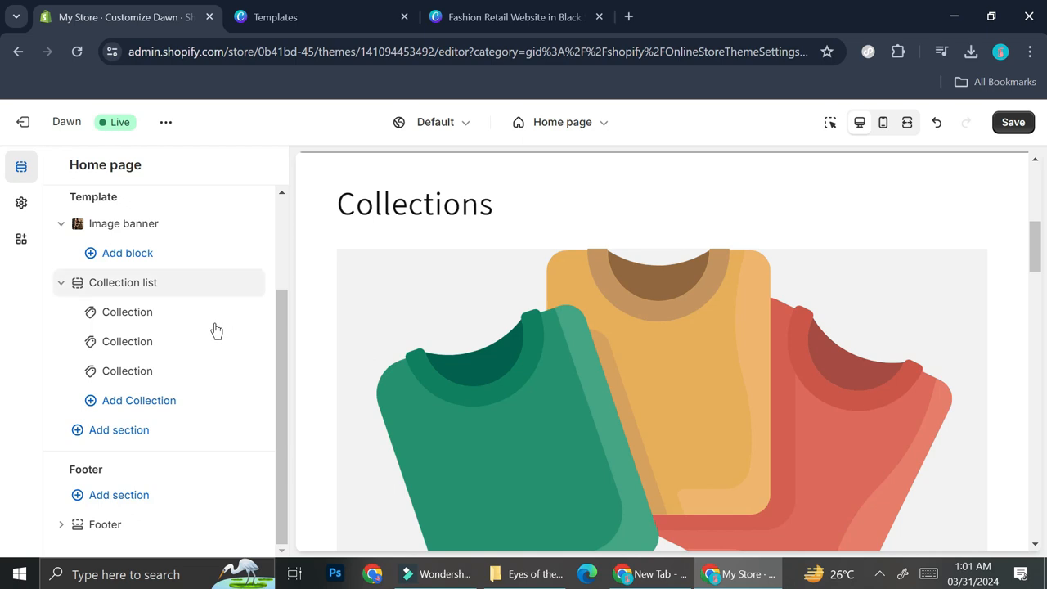
Step: Starting from the first Collection block, create the Moonlight, Sunshine, Stardust and Skyline collections, each with its own image
click(215, 331)
click(186, 260)
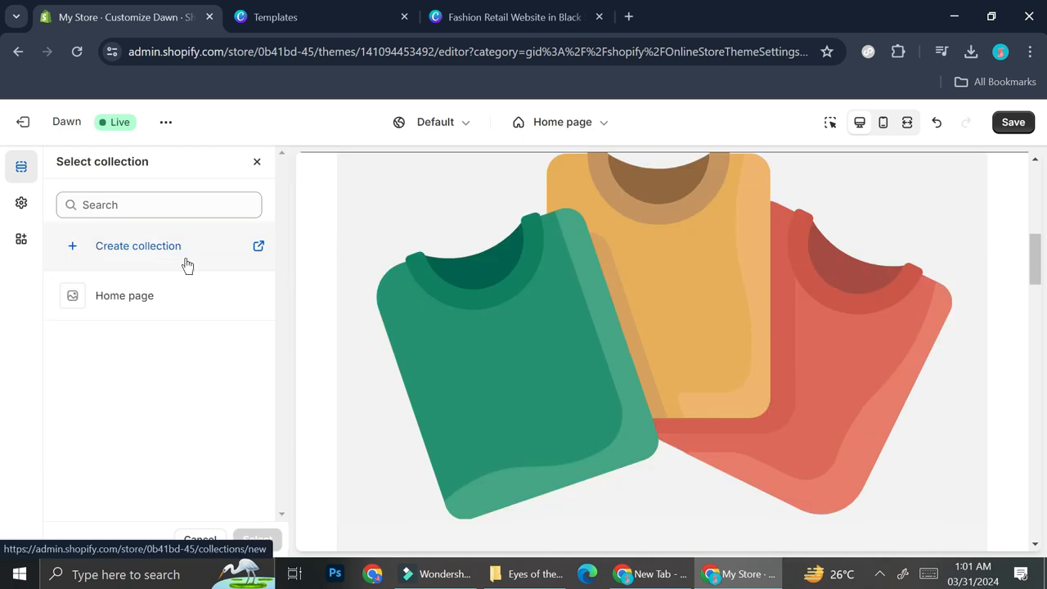
click(185, 262)
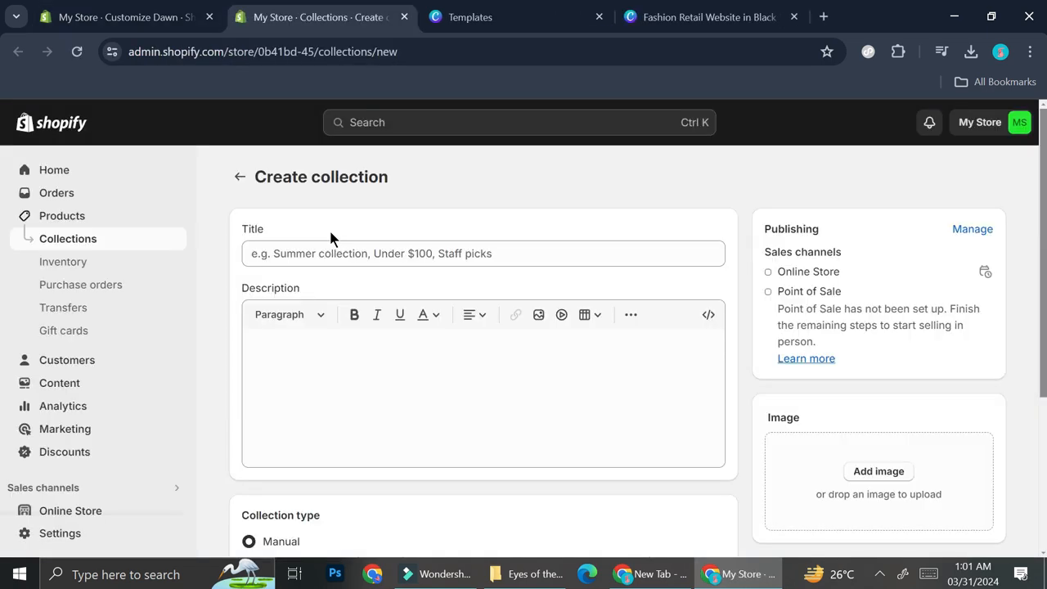
click(333, 241)
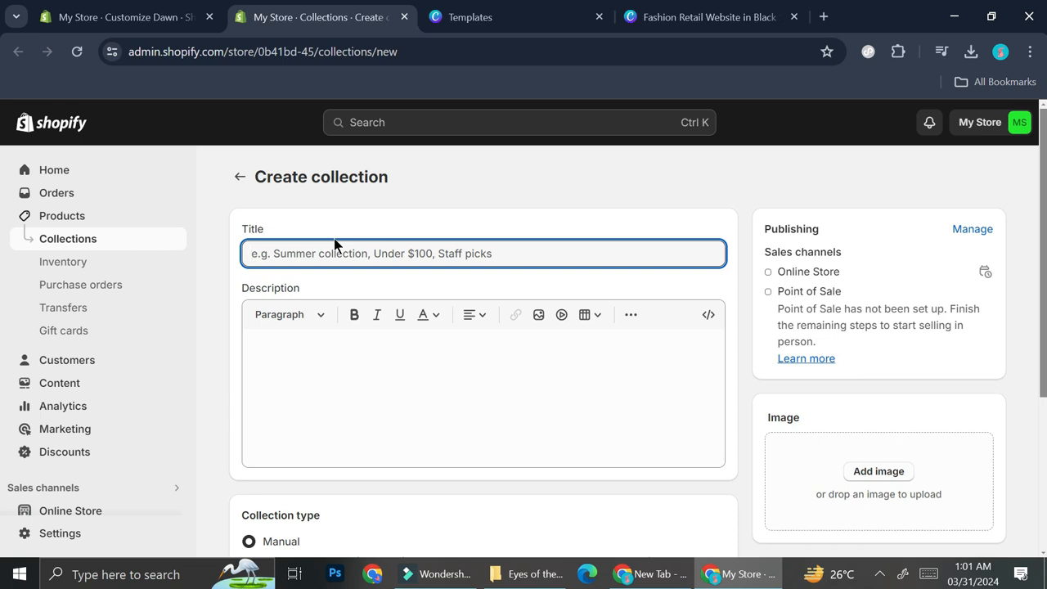
text(Moonlight)
click(865, 468)
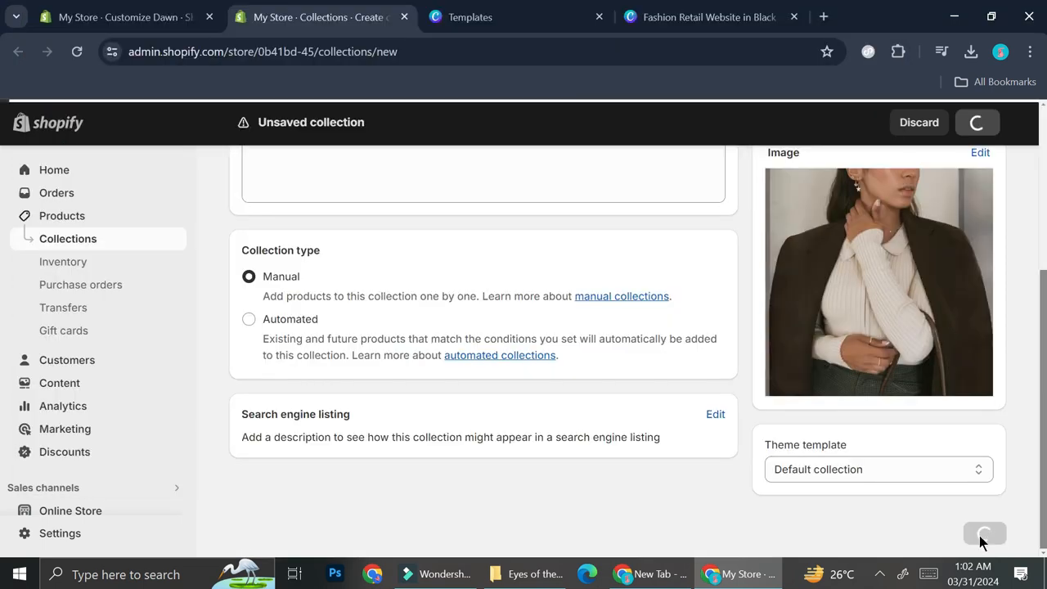
click(982, 533)
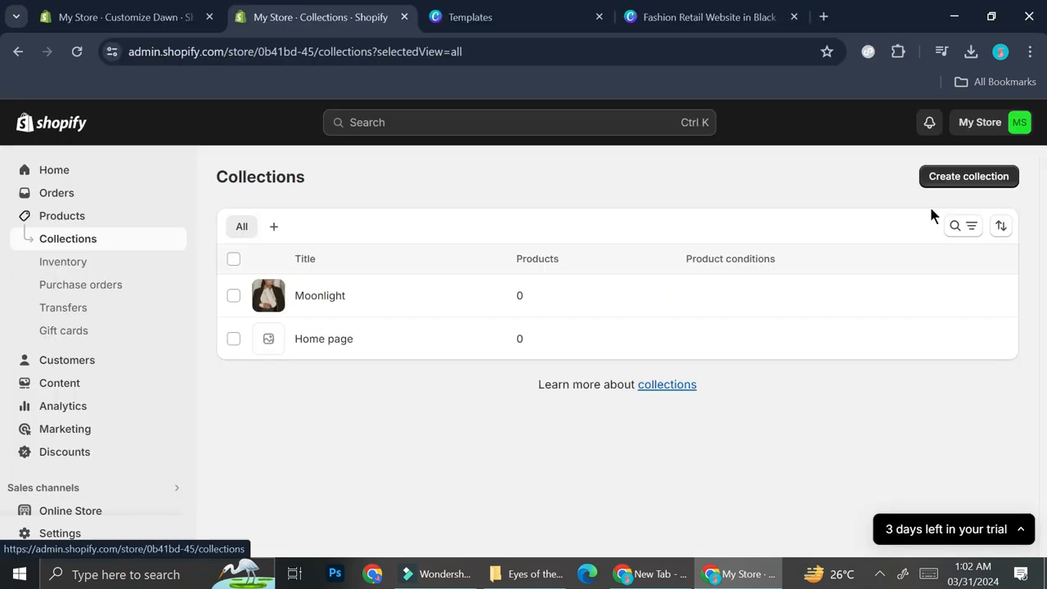
click(980, 185)
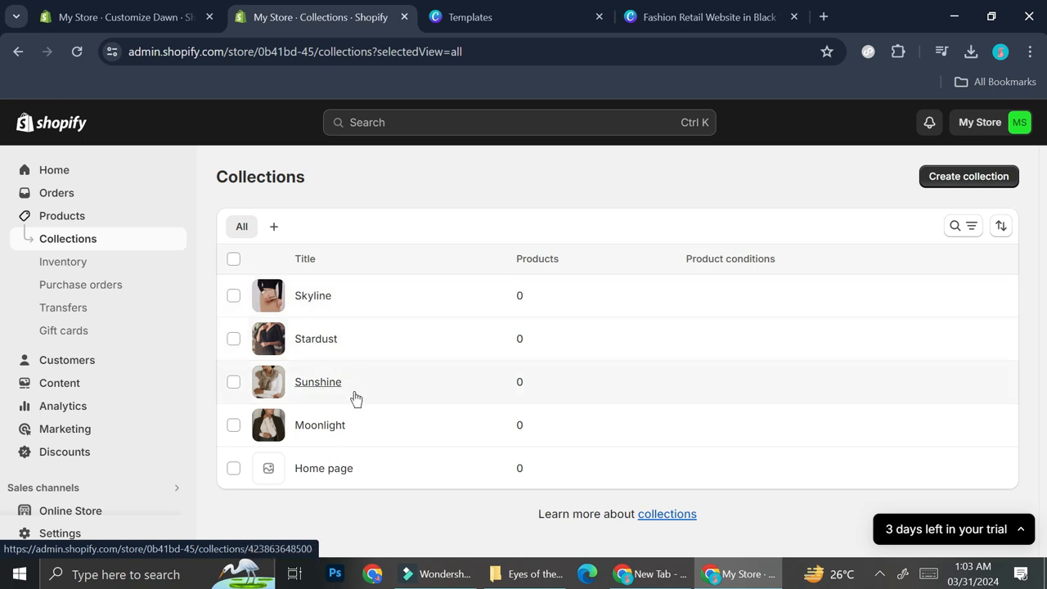
Step: Return to the theme editor and save the theme changes so the collection choices can be refreshed
click(156, 15)
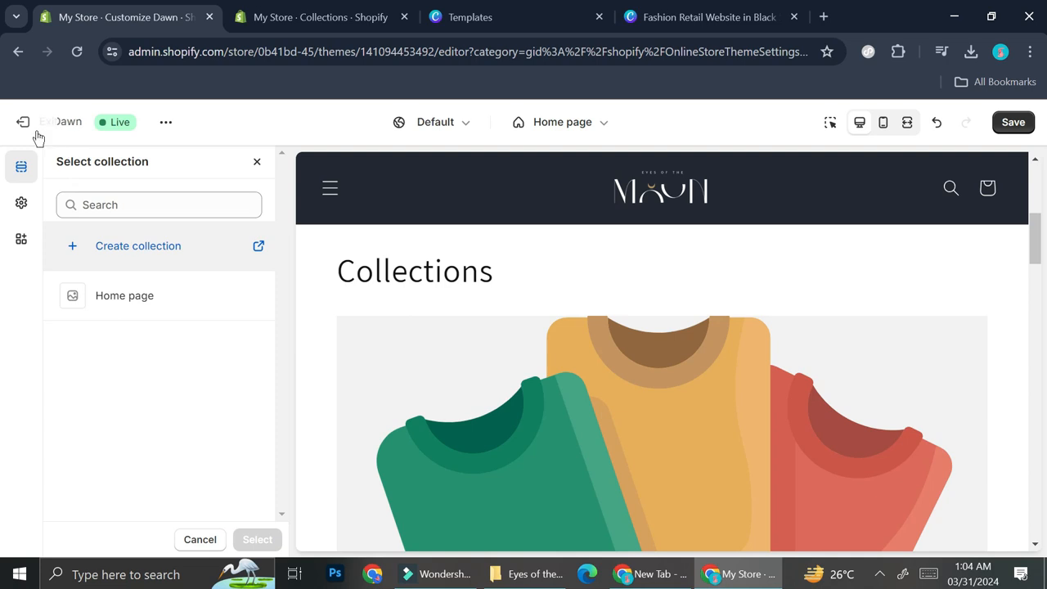
click(257, 161)
click(154, 242)
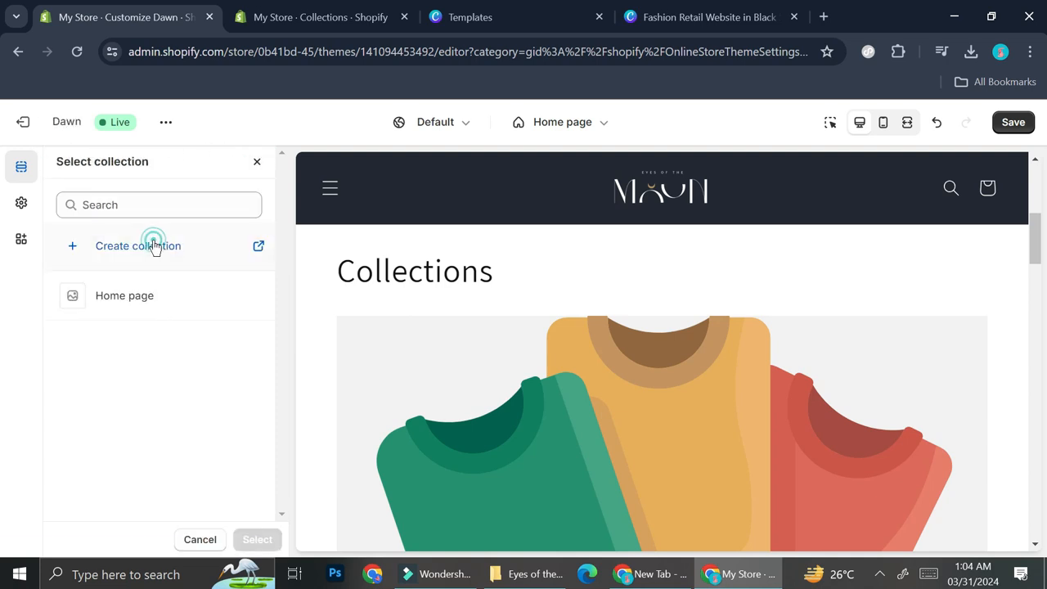
key(F5)
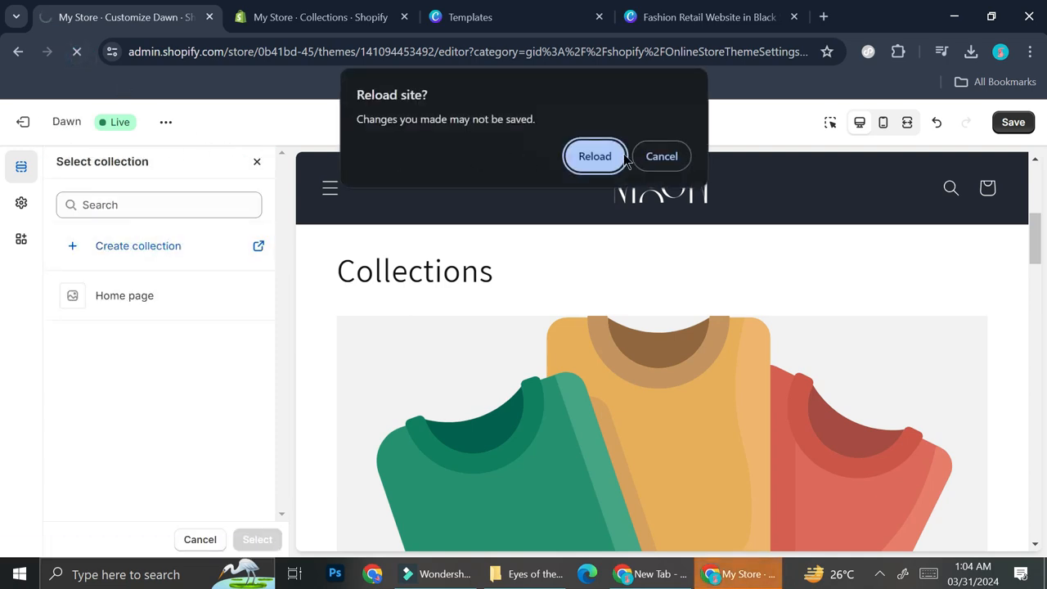
click(661, 155)
click(1013, 124)
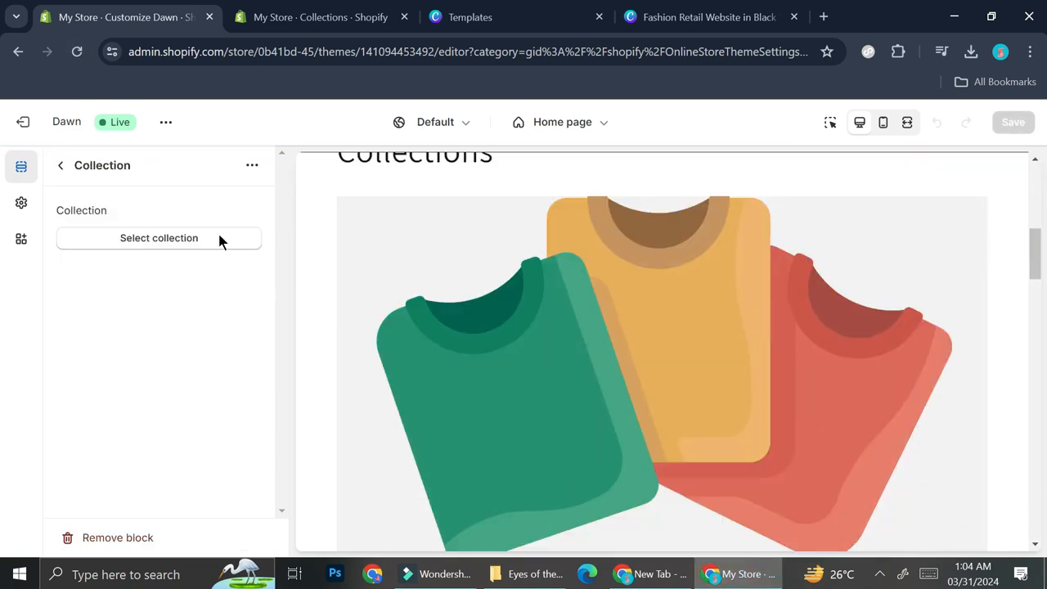
Step: Assign the Moonlight collection to the first Collection block of the Collection list
click(218, 237)
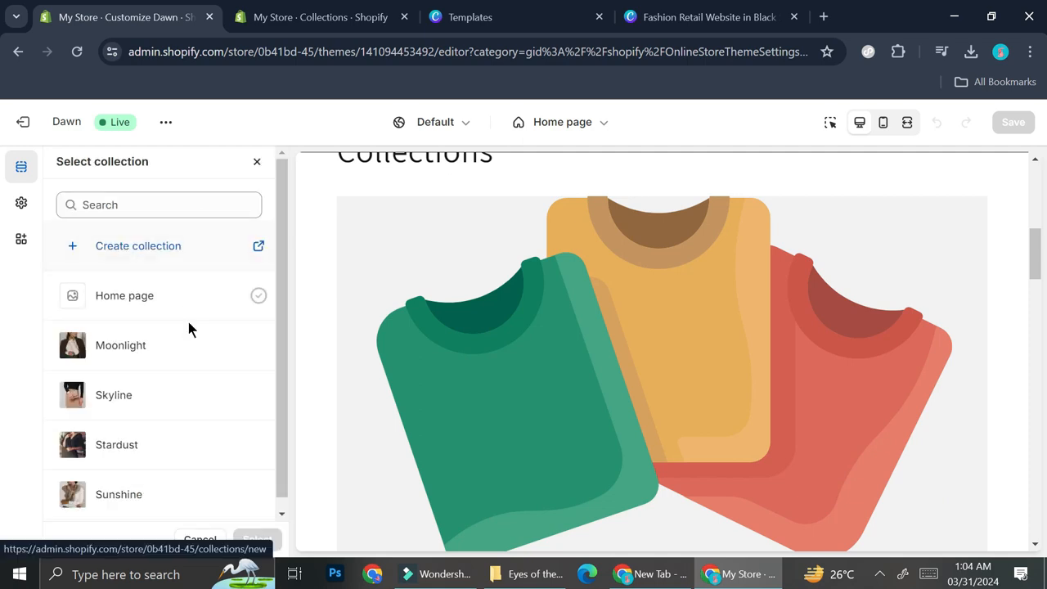
click(143, 354)
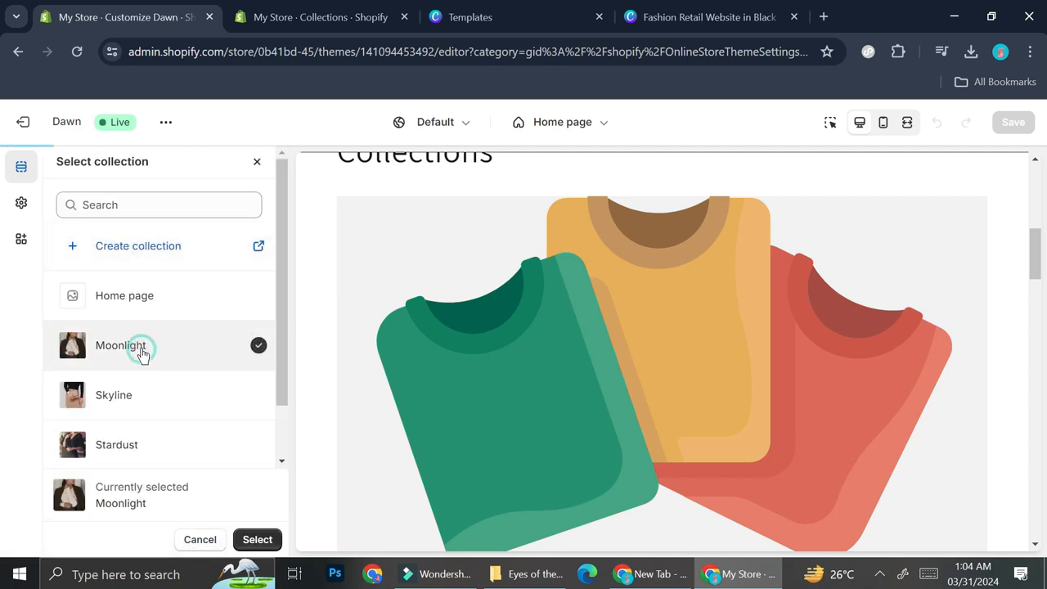
click(257, 540)
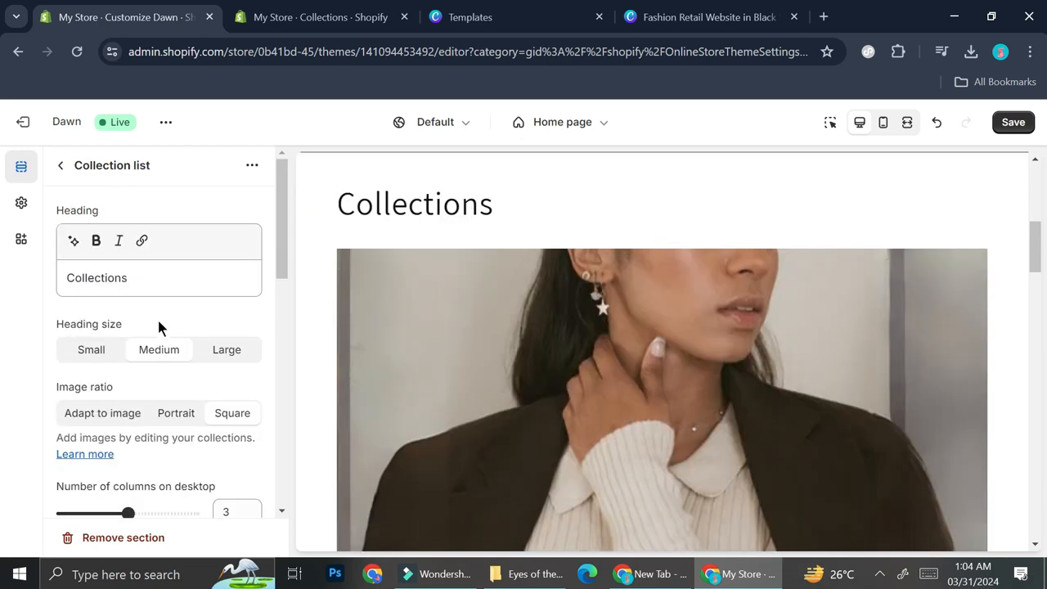
Step: Try the Small heading size, restore Medium, and increase the Collection list's number of columns on desktop
click(105, 350)
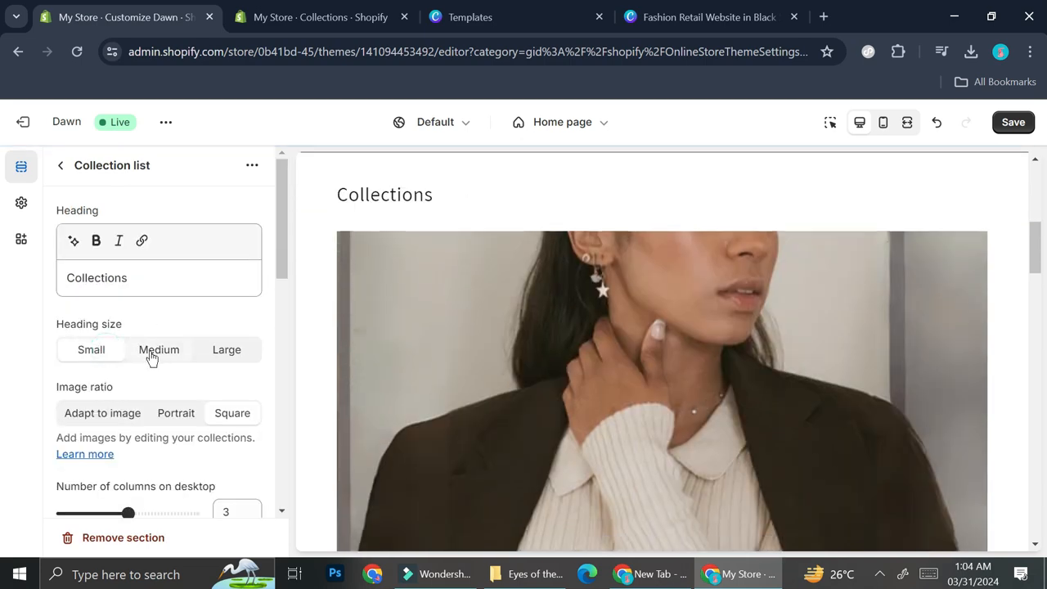
click(156, 350)
scroll(147, 302, down, 2)
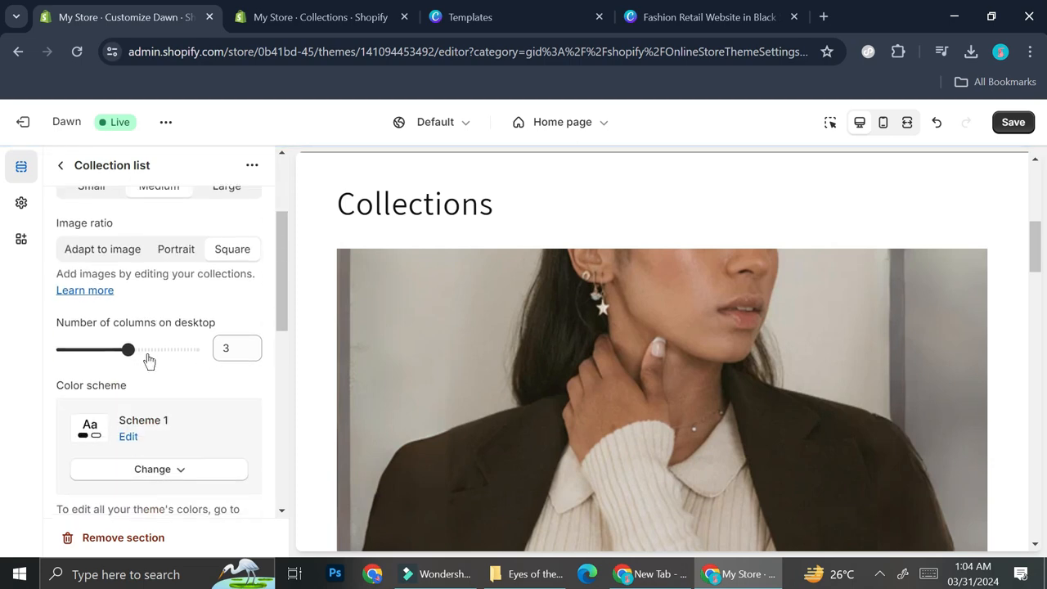
drag(130, 347, 161, 349)
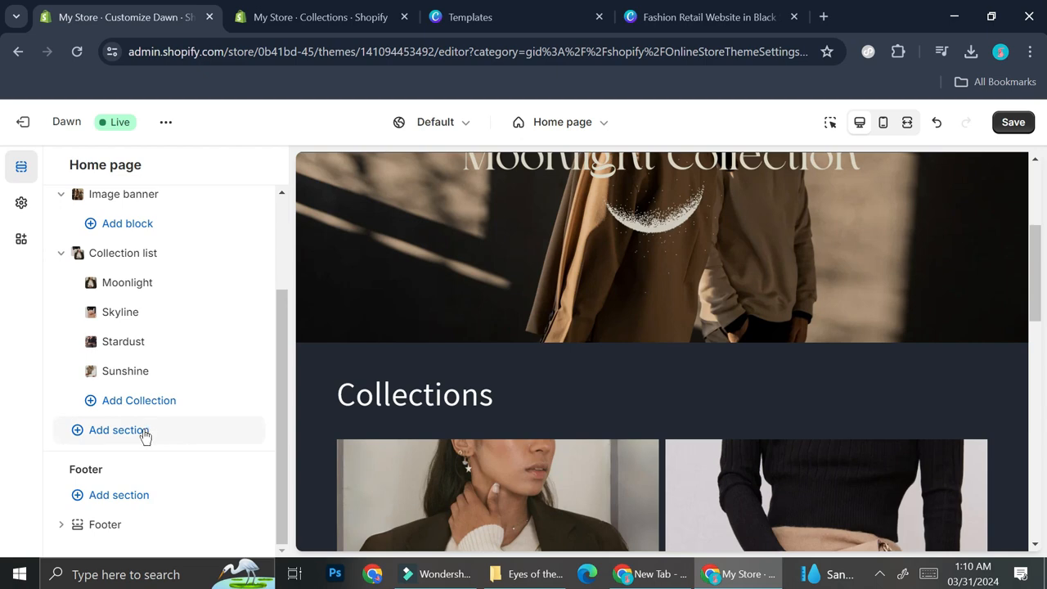
Step: Add a second Image banner section below the Collection list and delete its text and Buttons blocks
click(145, 436)
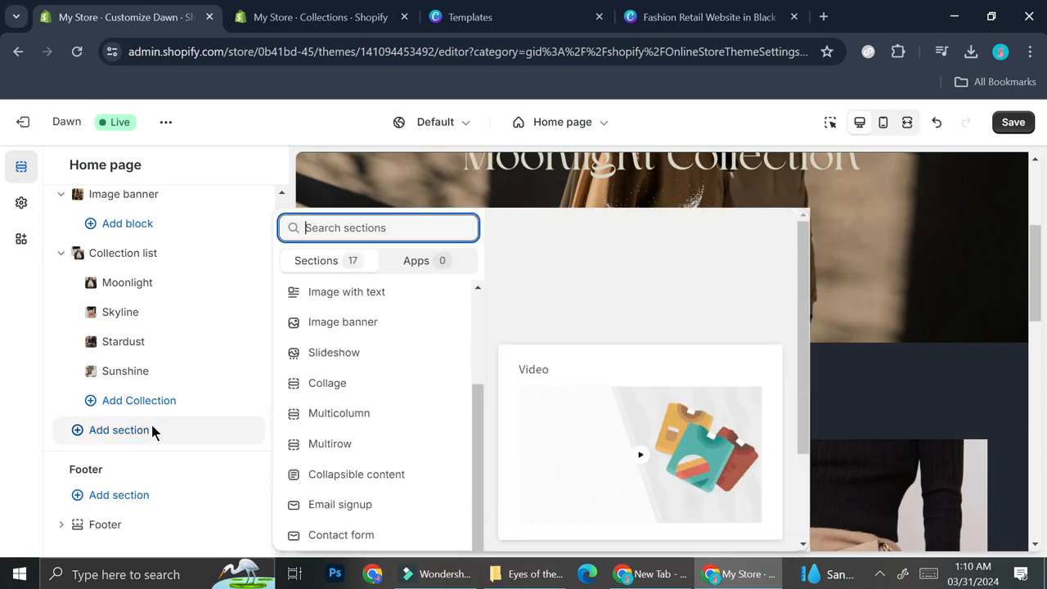
click(357, 328)
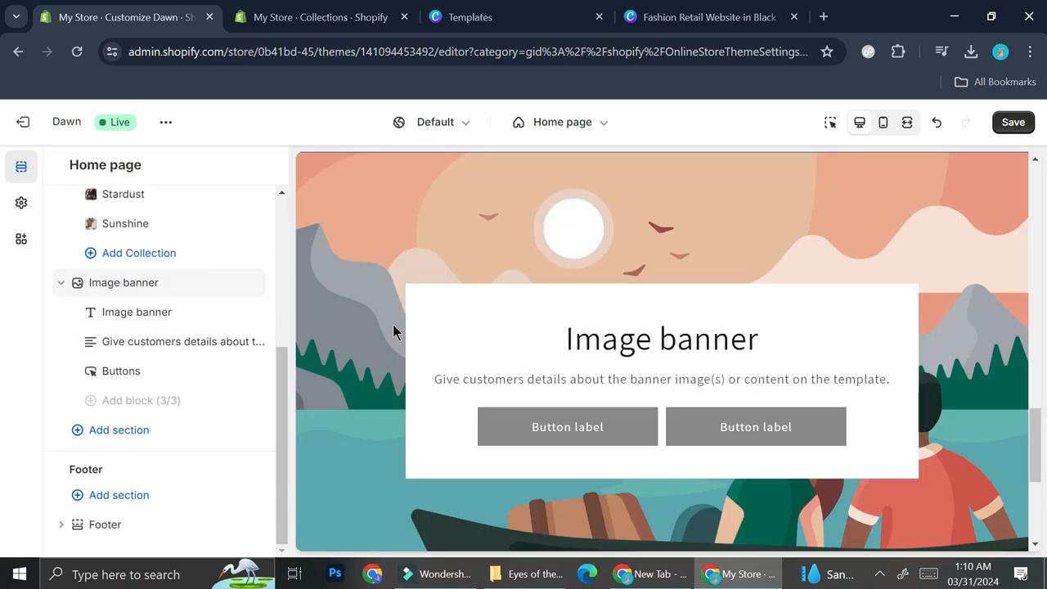
mouse_move(183, 313)
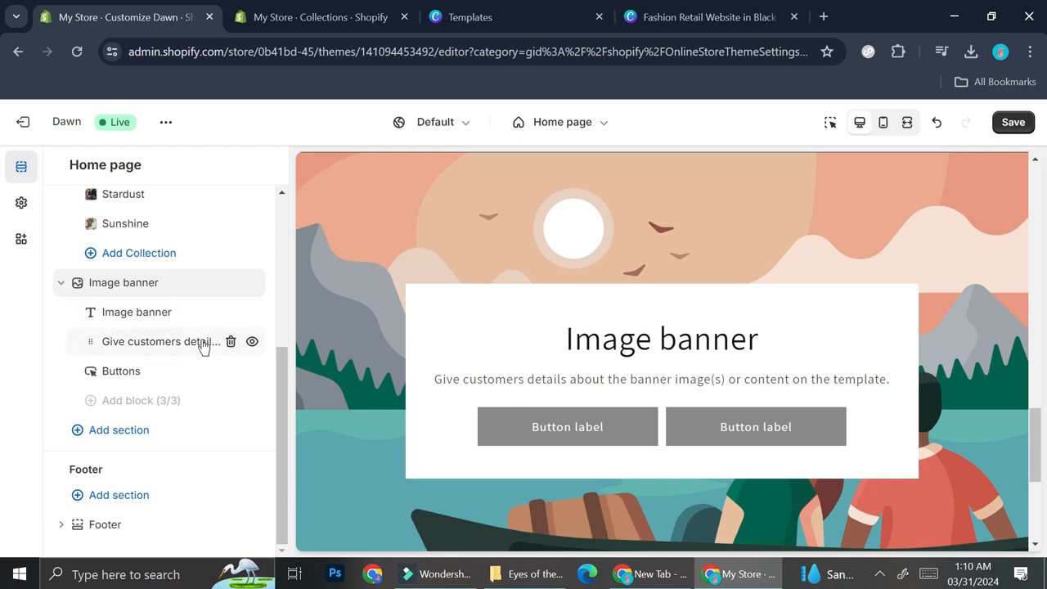
click(230, 341)
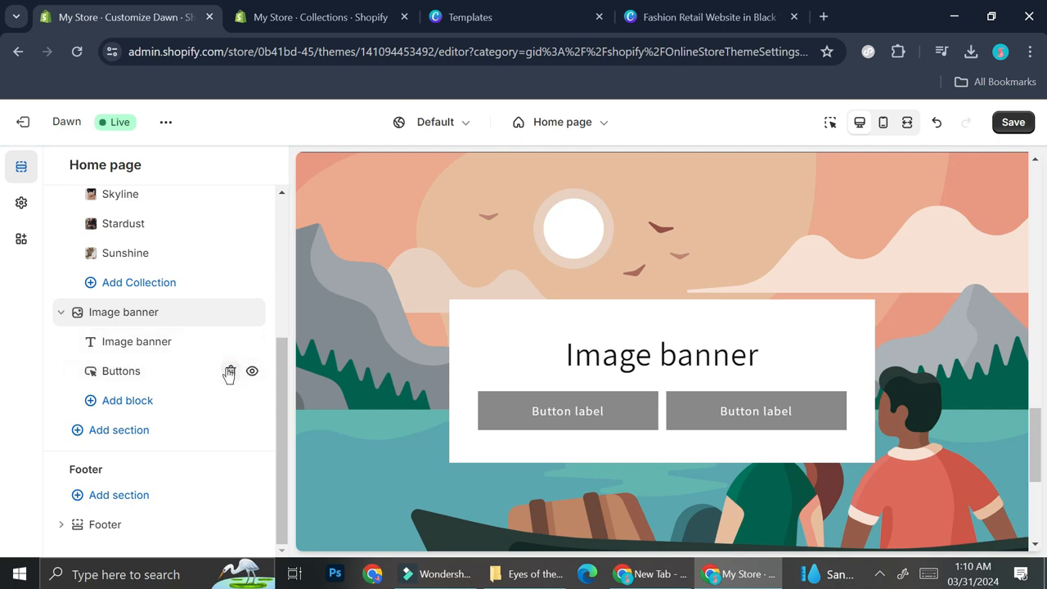
click(230, 370)
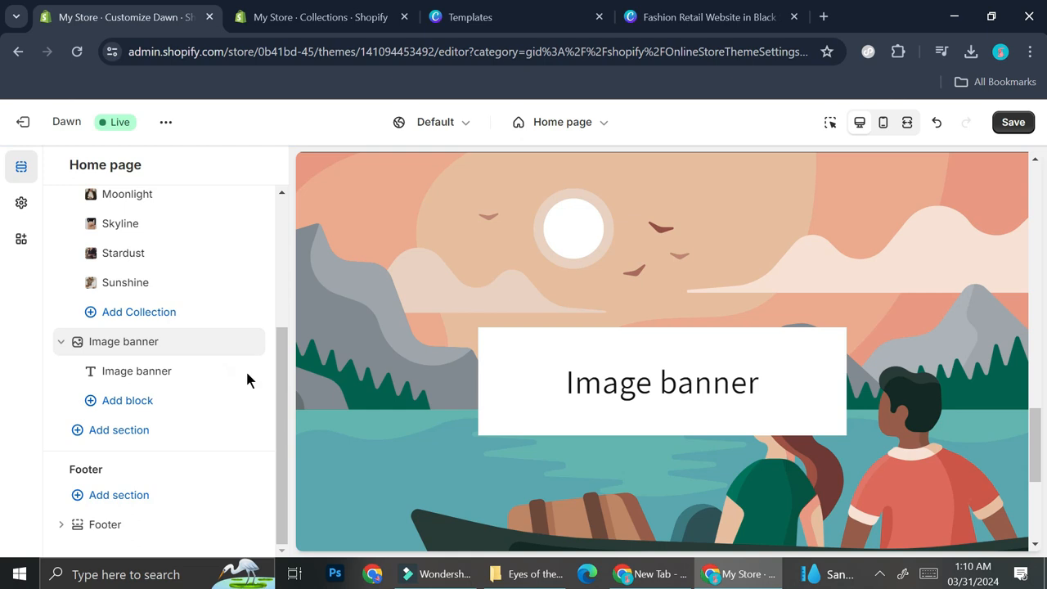
Step: Set the Contact_Us image as the first image of the new Image banner below the Collection list
click(174, 344)
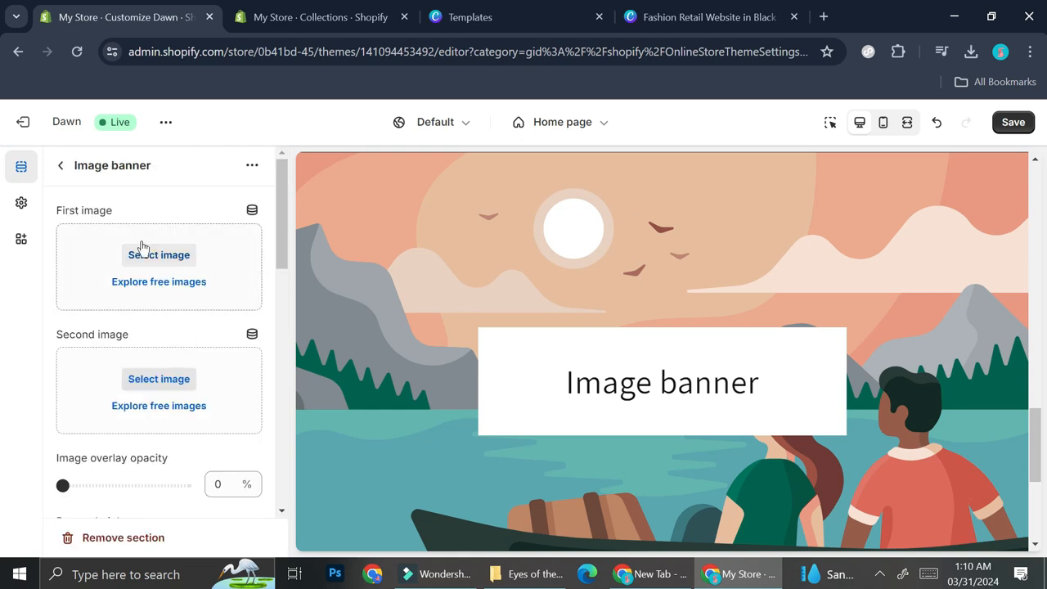
click(150, 256)
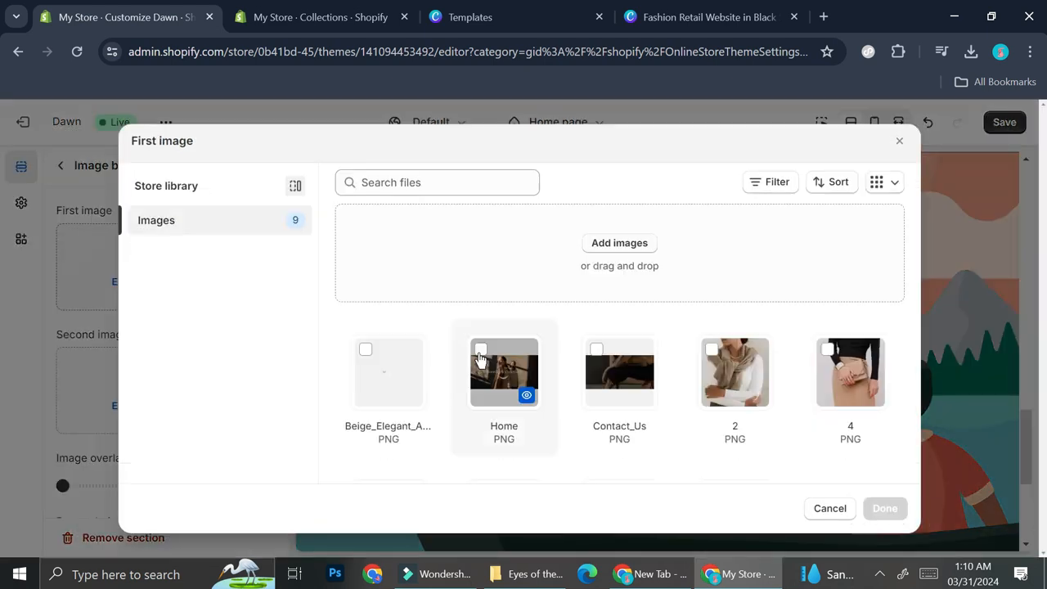
click(621, 373)
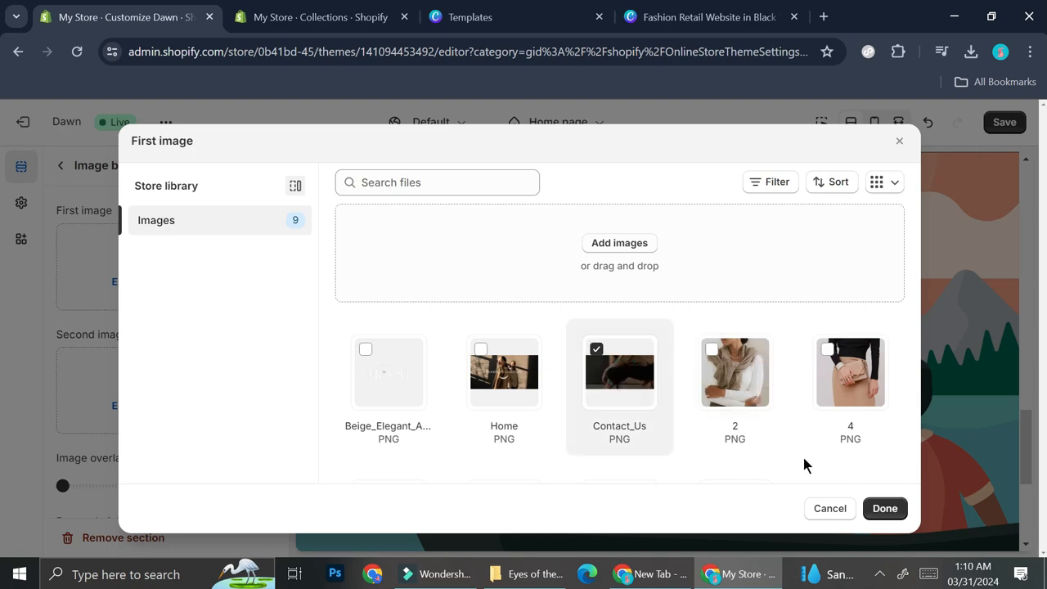
click(887, 509)
scroll(197, 419, down, 1)
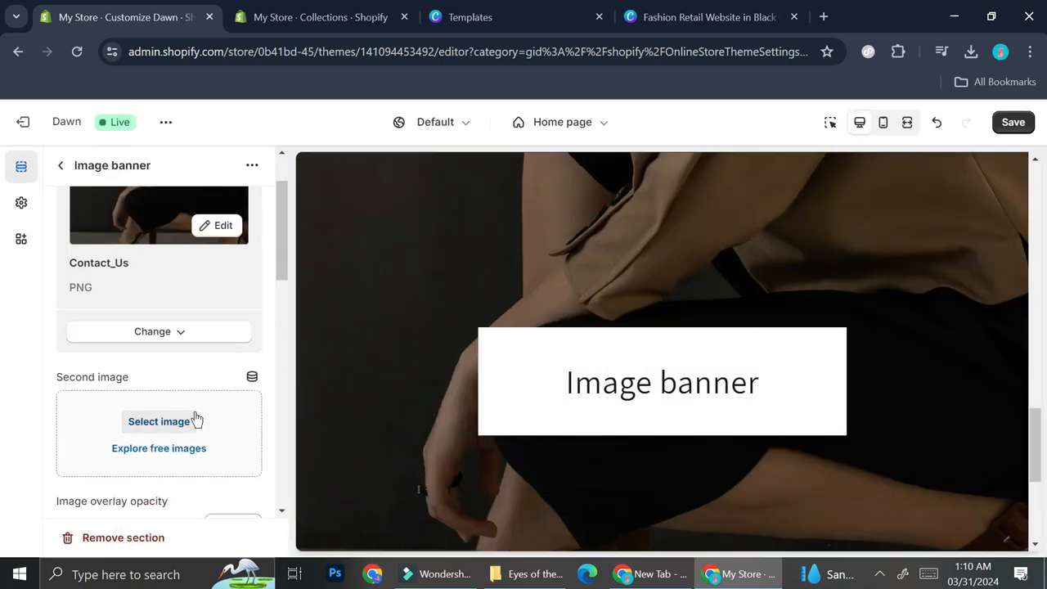
click(226, 230)
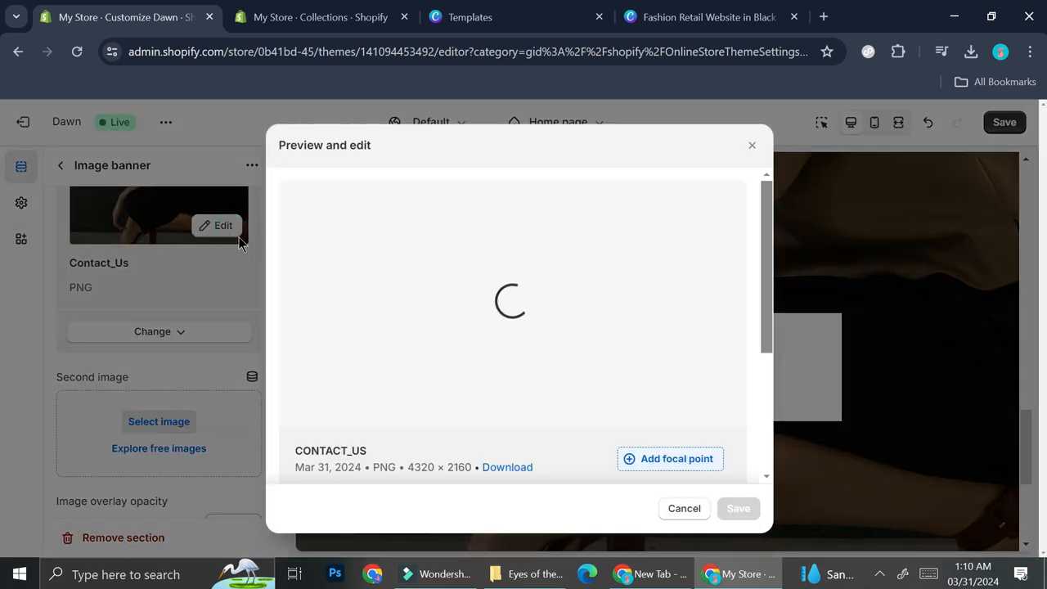
click(229, 234)
Step: Set the banner height of the second Image banner to Adapt to first image
scroll(175, 393, down, 2)
click(173, 426)
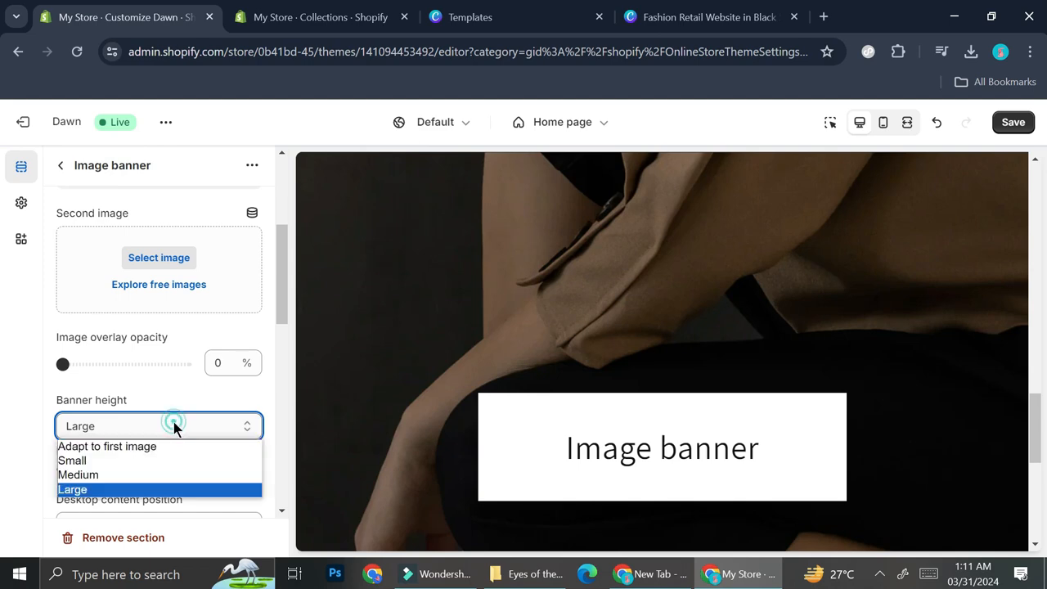
click(110, 446)
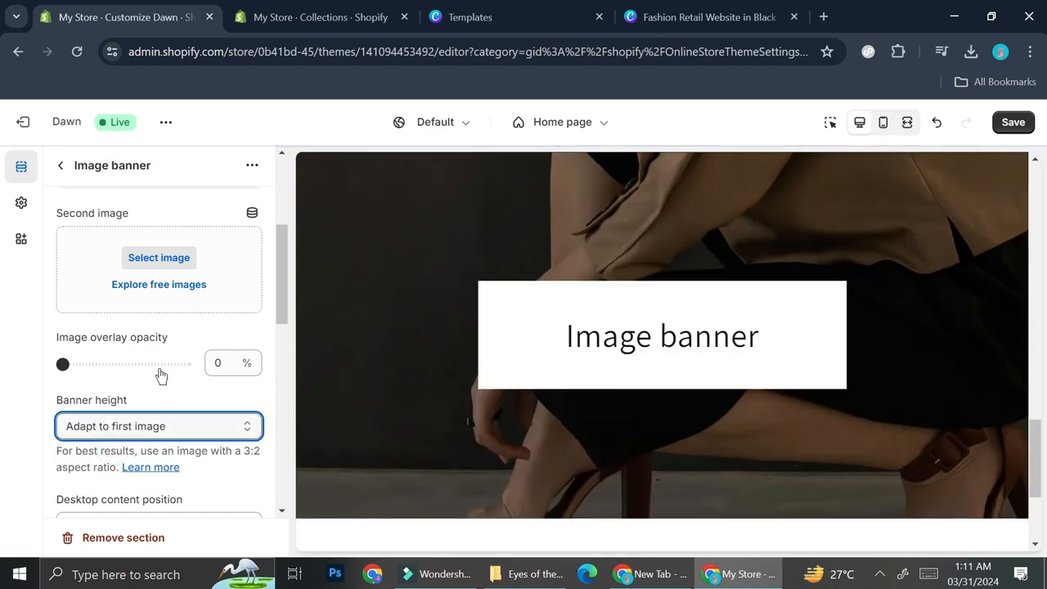
Step: Apply color Scheme 3 to the second Image banner and set its image behavior to Fixed background position
scroll(161, 376, down, 5)
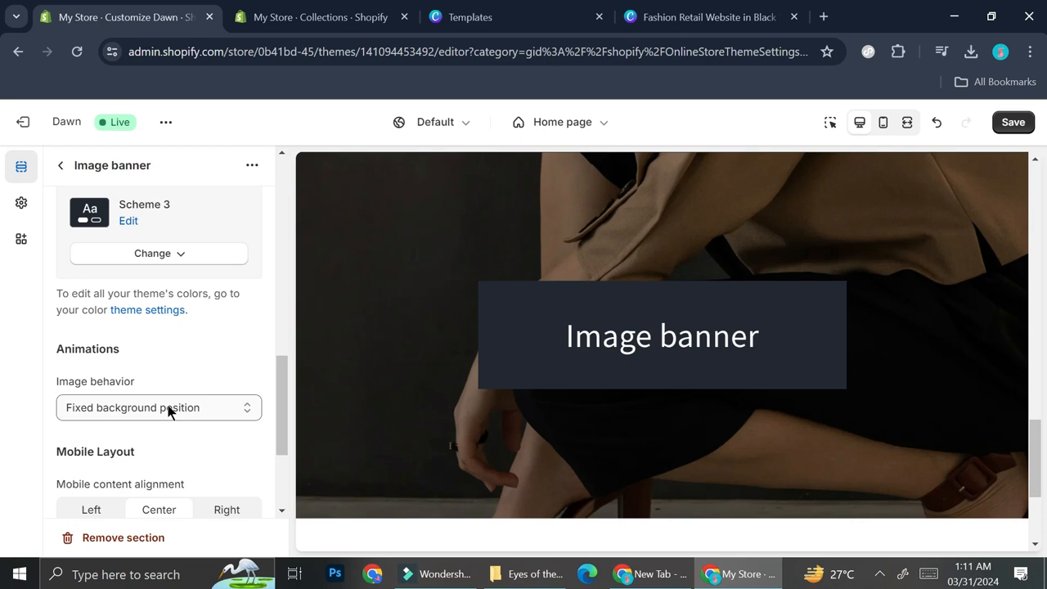
click(168, 409)
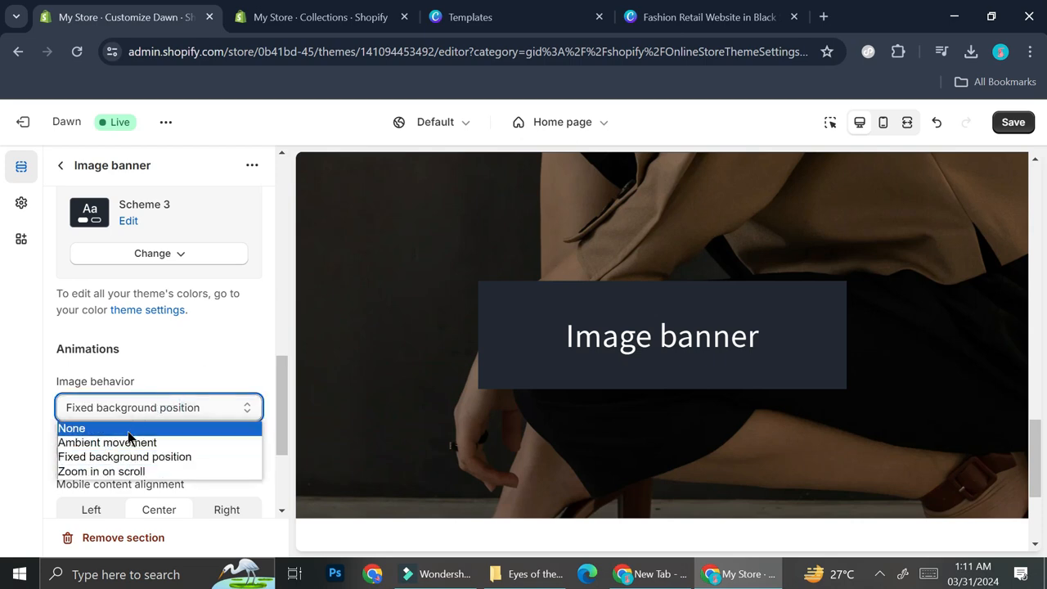
click(121, 458)
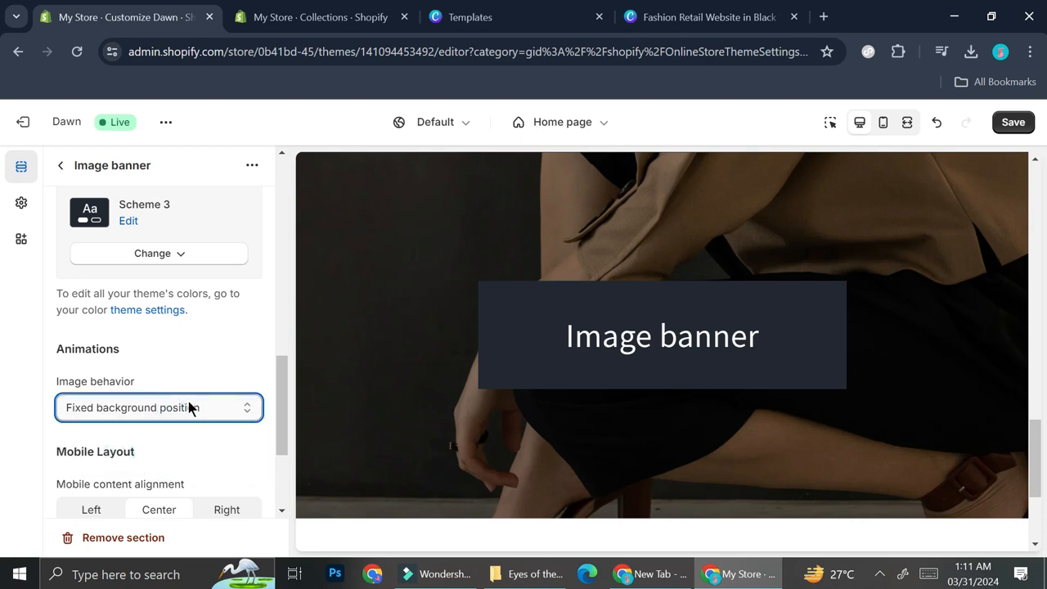
Step: Replace the banner's heading with a text block reading "Discover locally made clothing that reflects your unique style. Elevate your wardrobe with our exclusive collection of high-quality garments."
click(150, 374)
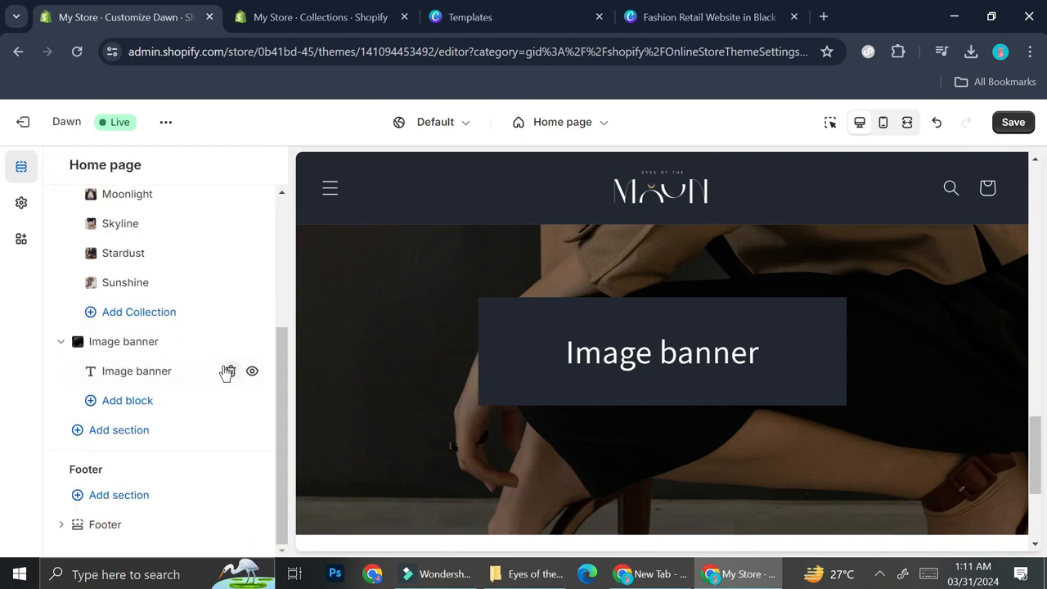
click(226, 371)
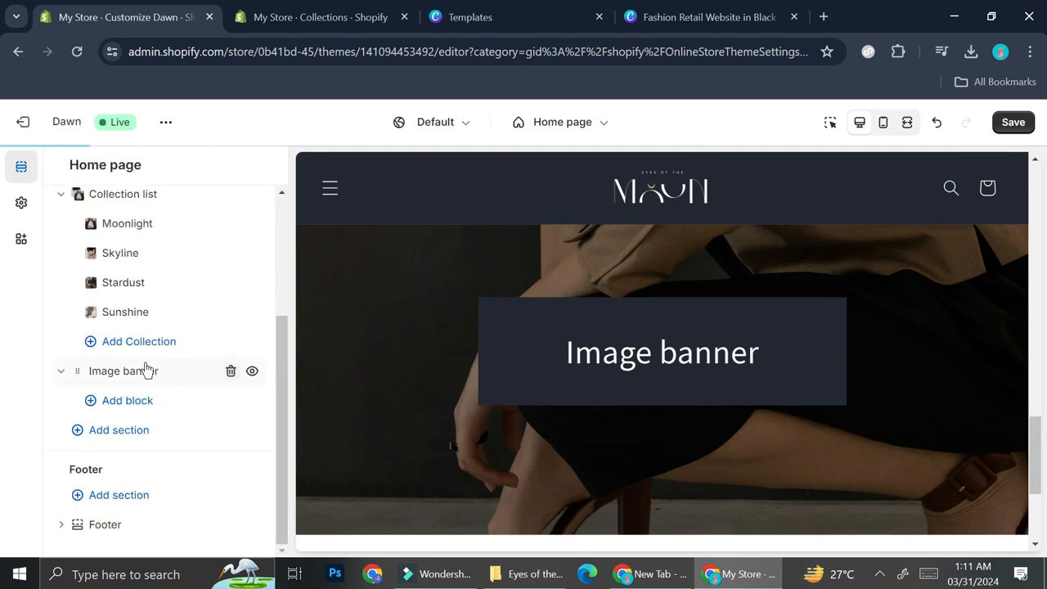
click(90, 402)
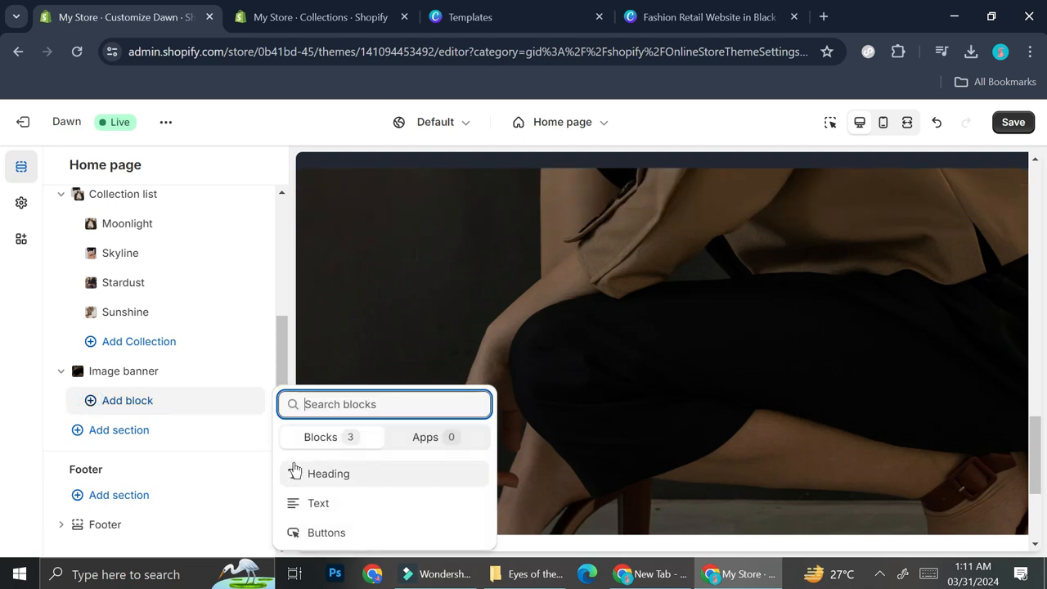
click(349, 505)
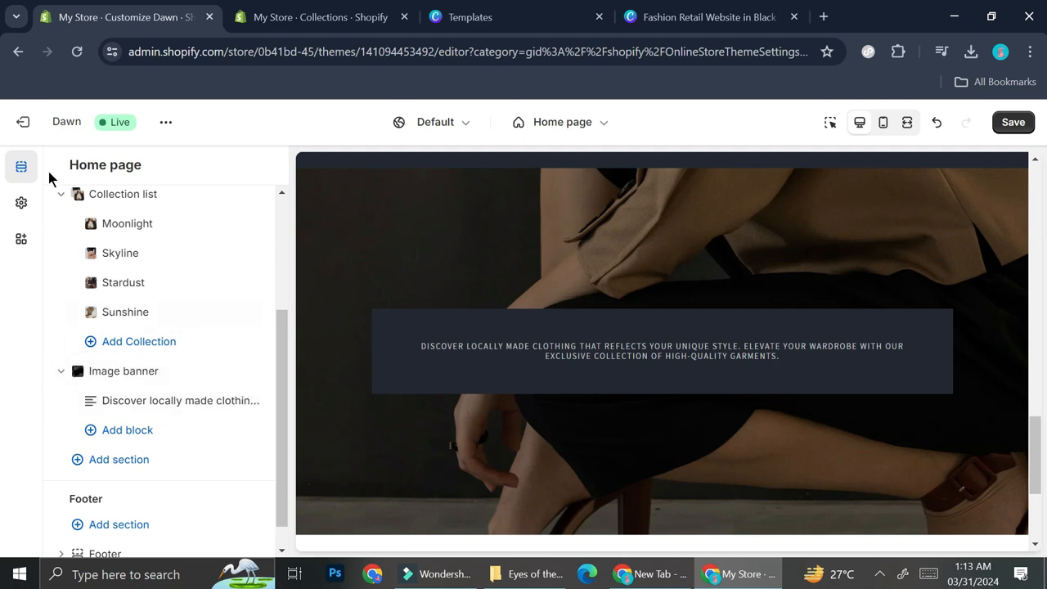
Step: Choose the Serif system font for the headings in the theme's typography settings and check it across the home page preview
click(18, 206)
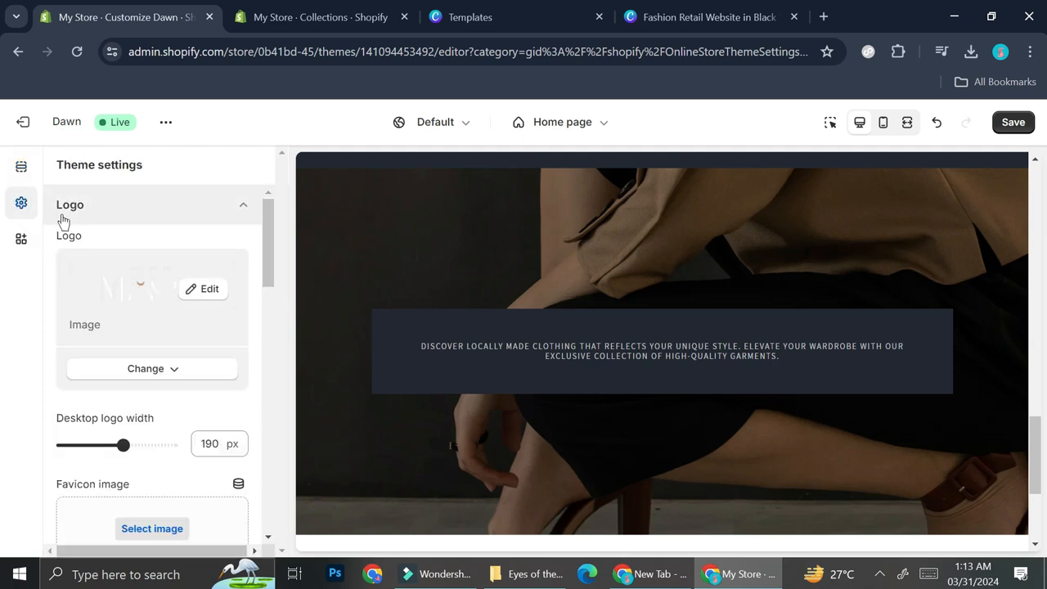
click(149, 448)
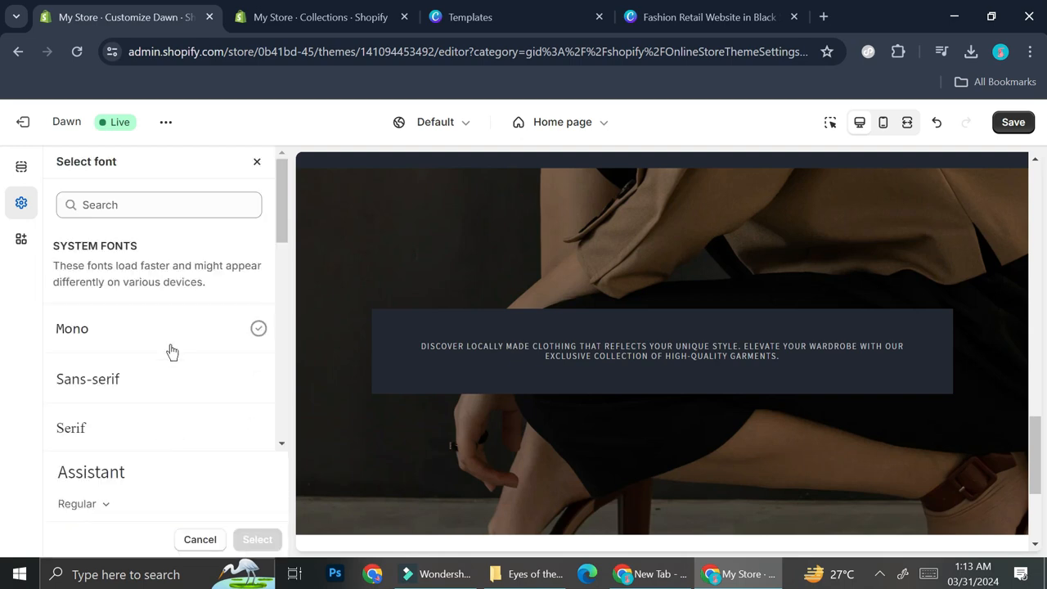
click(78, 424)
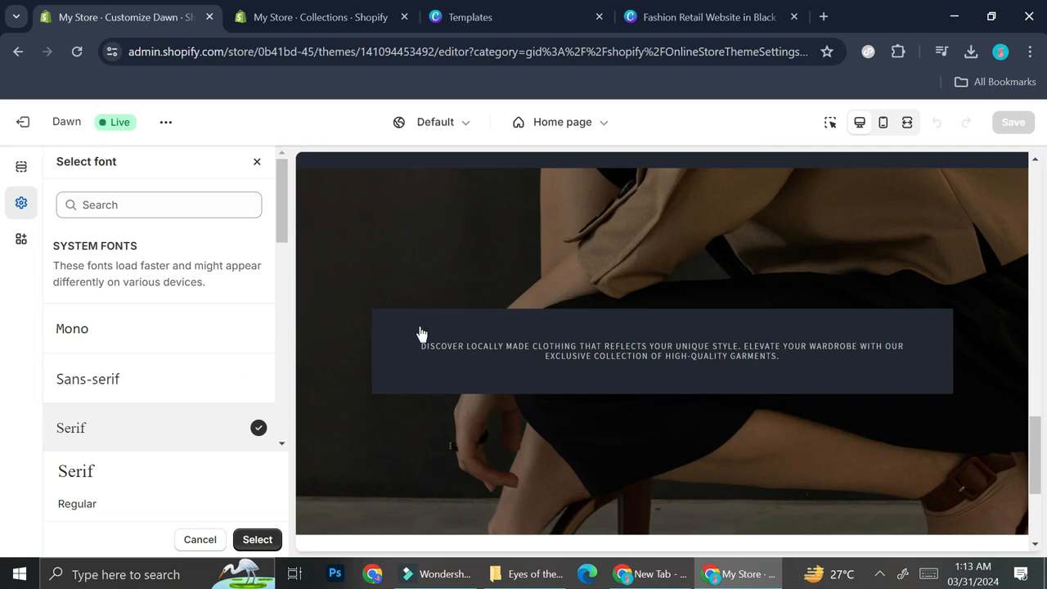
scroll(420, 334, up, 15)
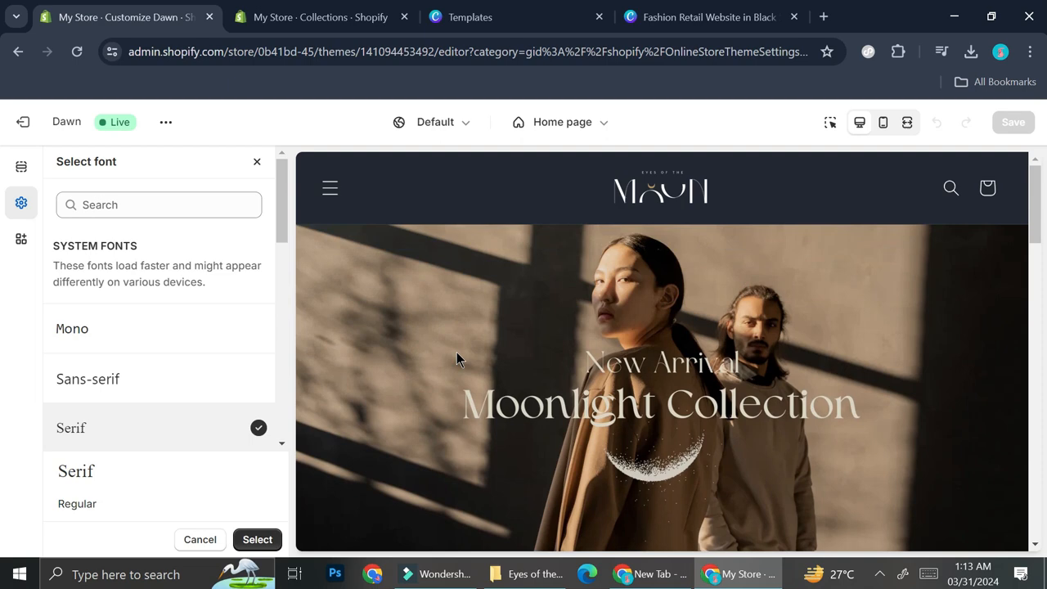
scroll(448, 365, down, 15)
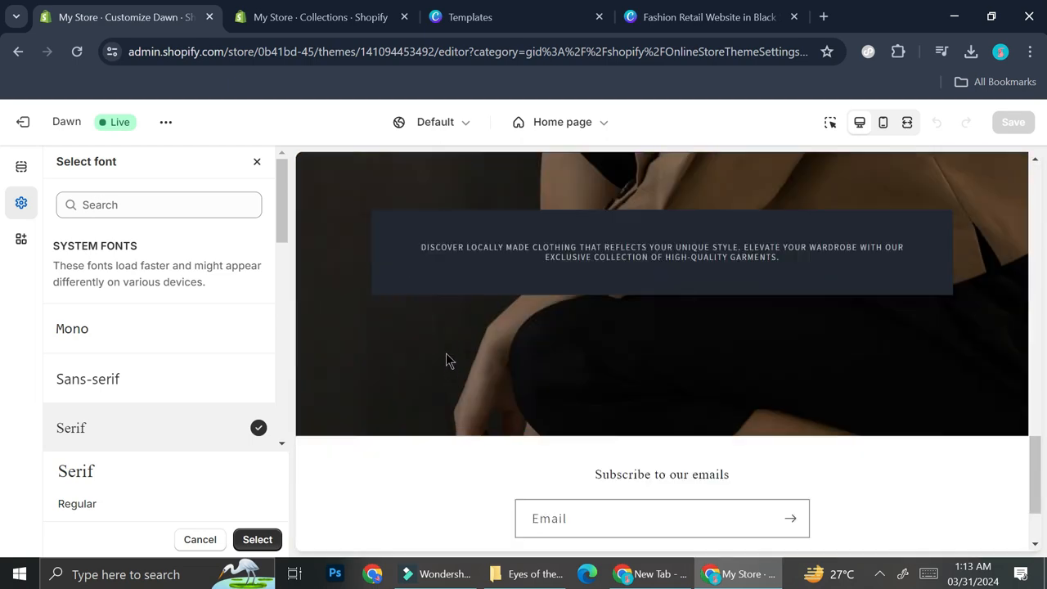
scroll(446, 351, up, 5)
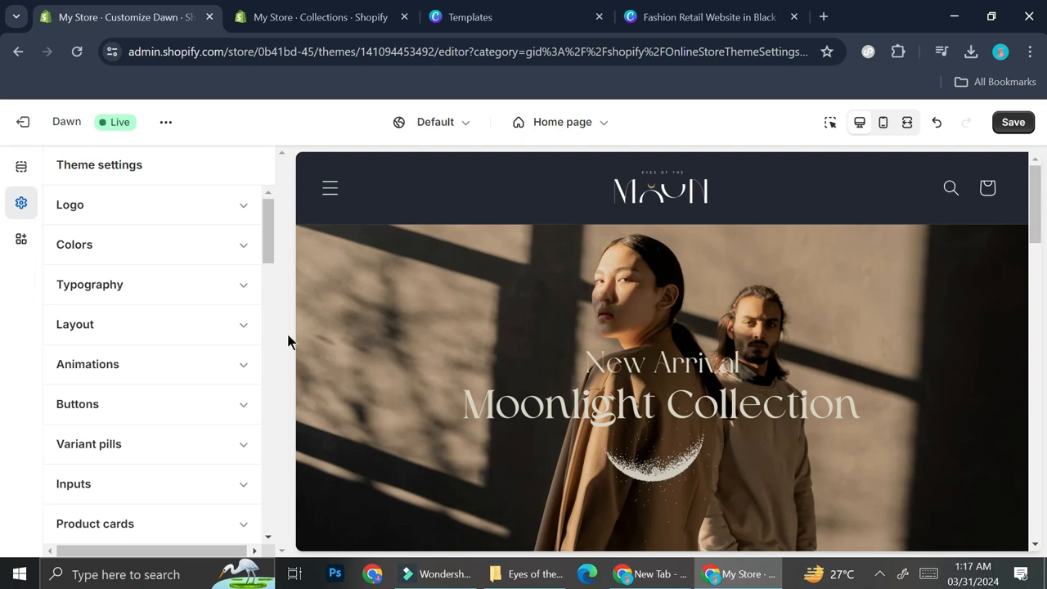
Step: Open the Animations theme settings and examine the Vertical lift hover effect on the collection cards in the preview
click(131, 370)
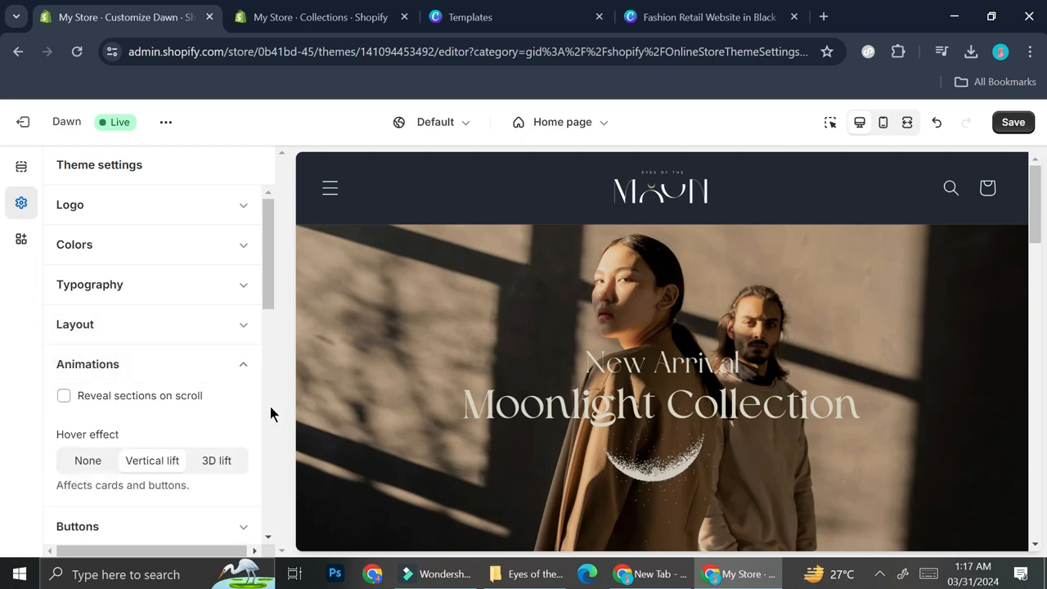
scroll(526, 364, down, 5)
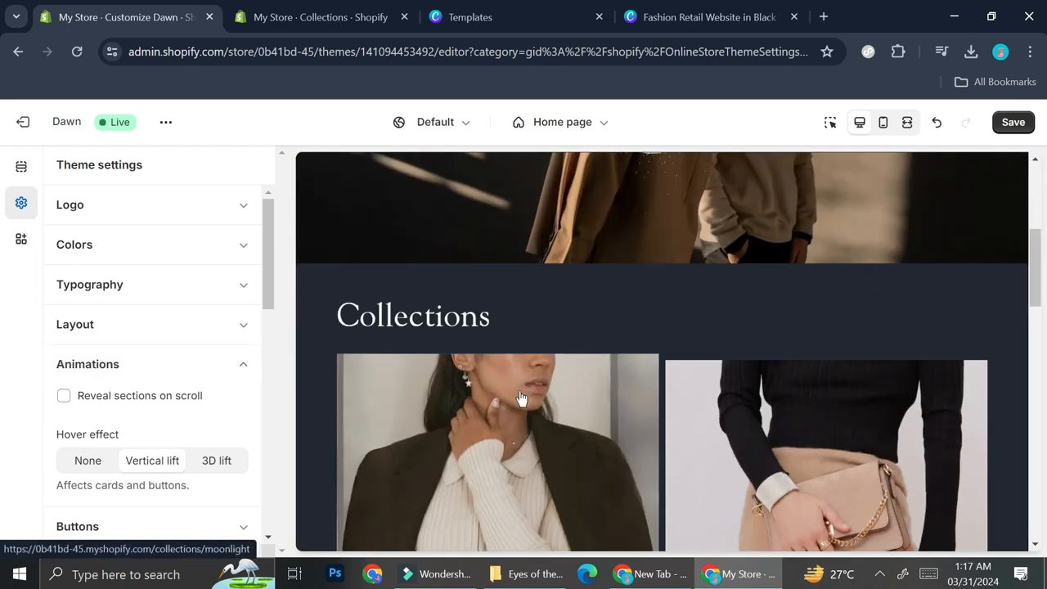
scroll(548, 400, down, 5)
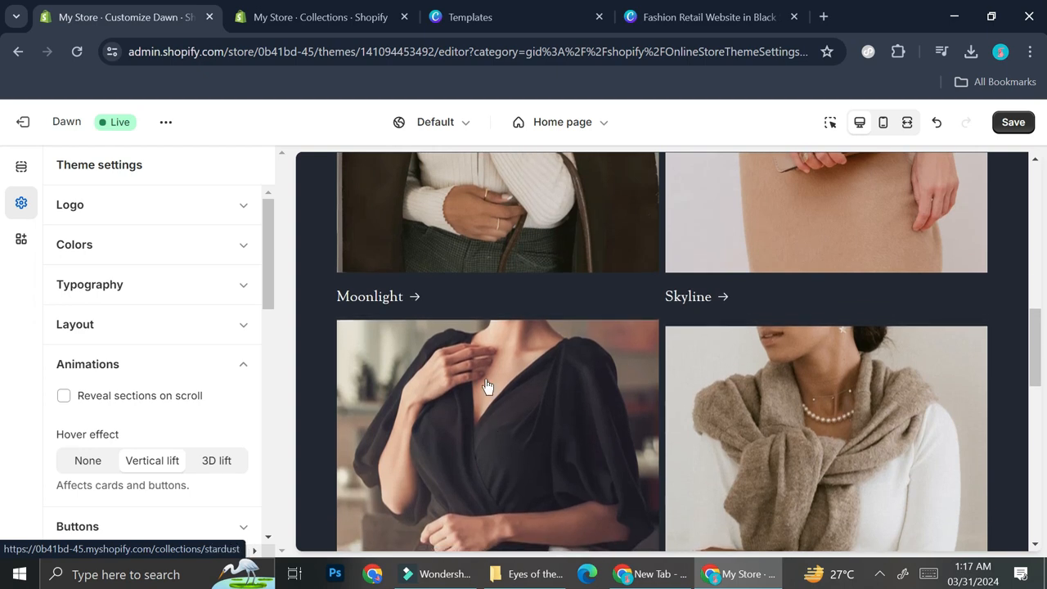
scroll(486, 386, down, 2)
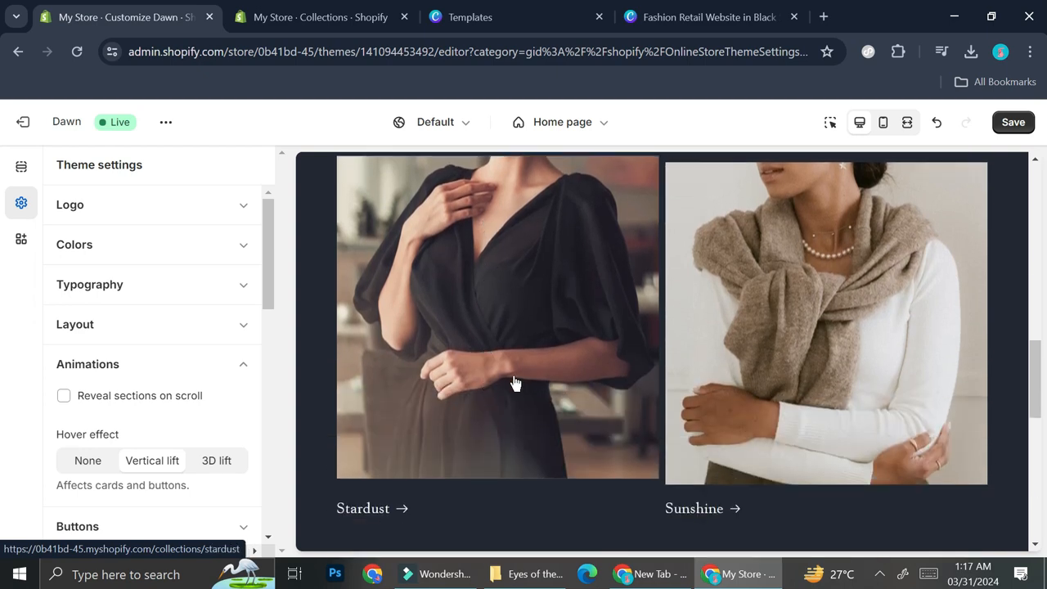
scroll(515, 383, down, 3)
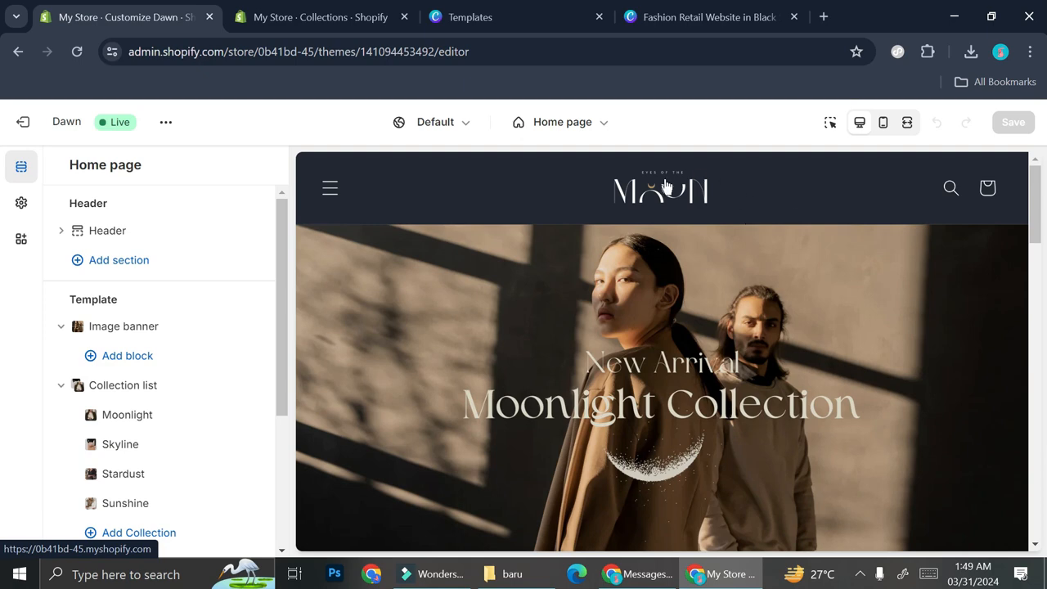
Step: Review the home page preview from the header and main banner through the collections to the lower banner and email signup
scroll(707, 199, down, 1)
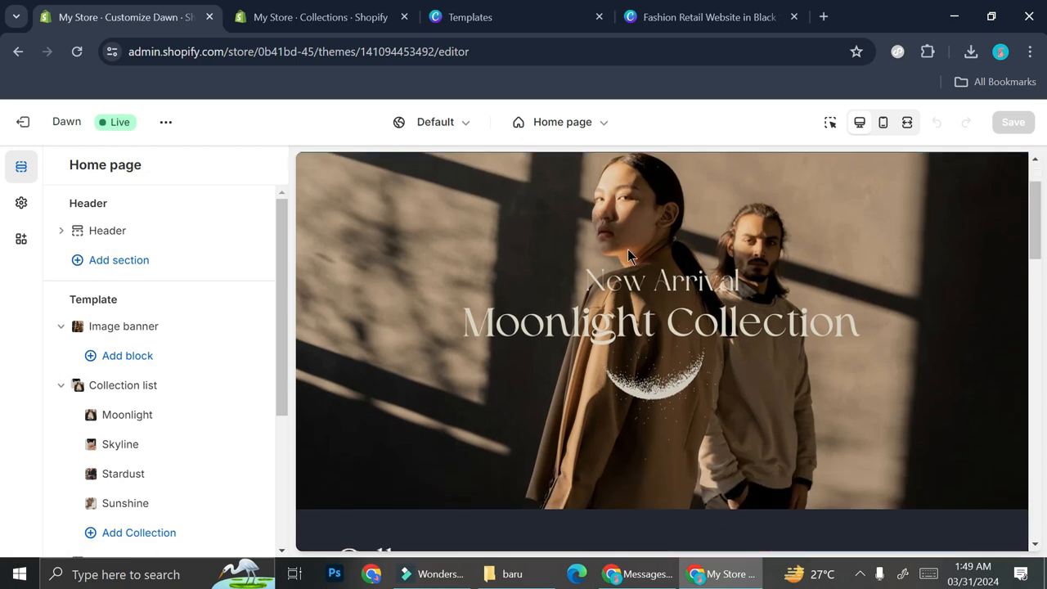
scroll(630, 255, down, 2)
scroll(625, 253, down, 6)
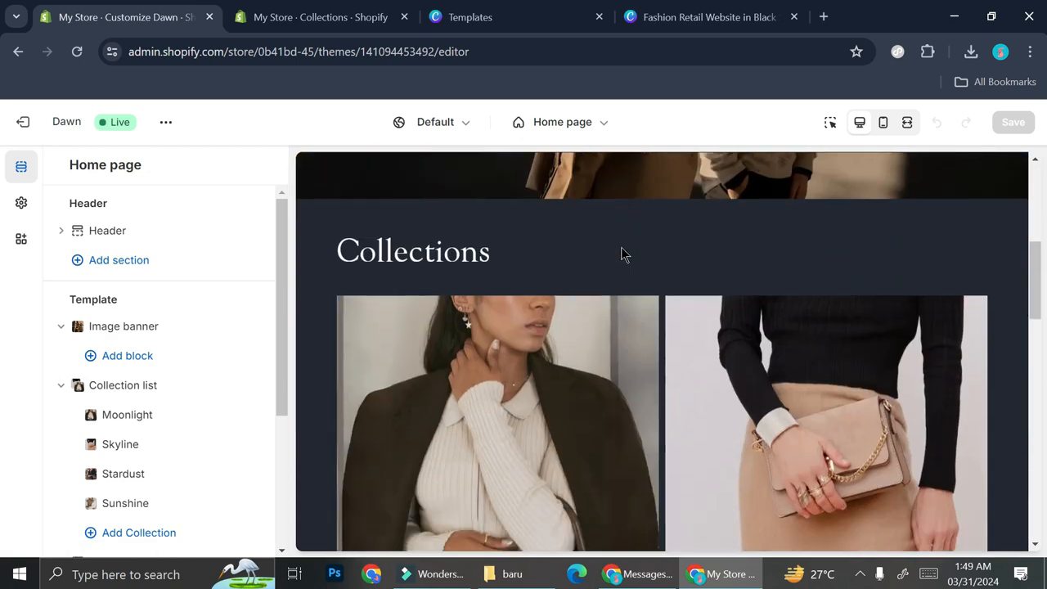
scroll(539, 270, down, 8)
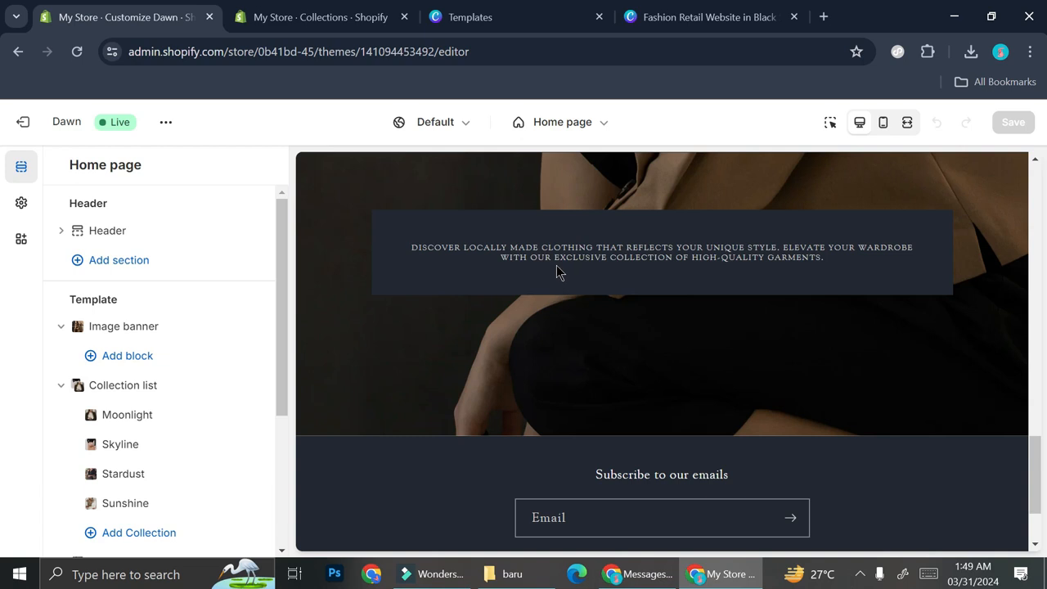
scroll(676, 405, down, 1)
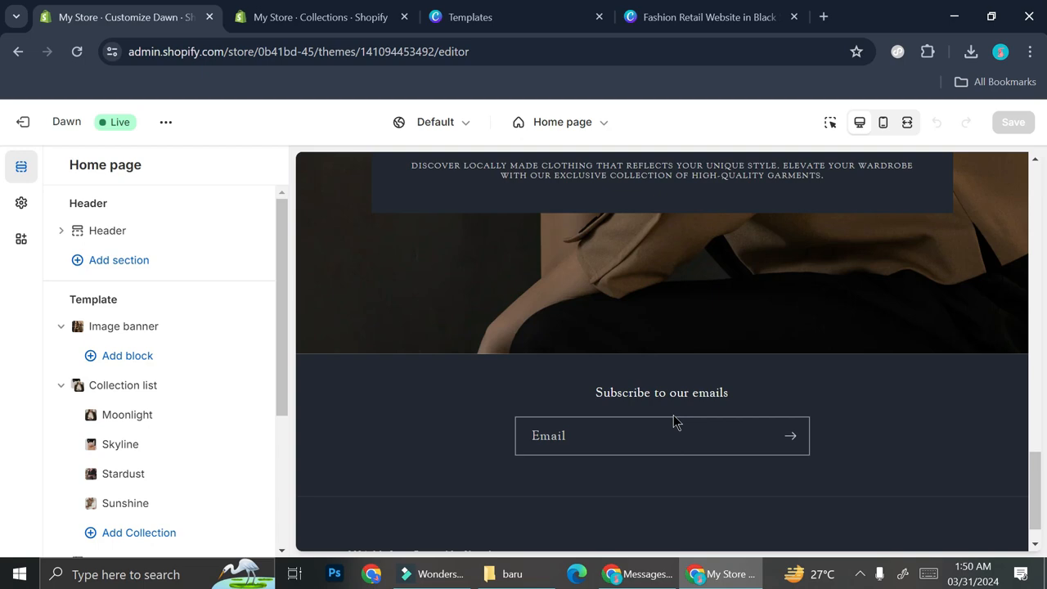
scroll(676, 420, up, 10)
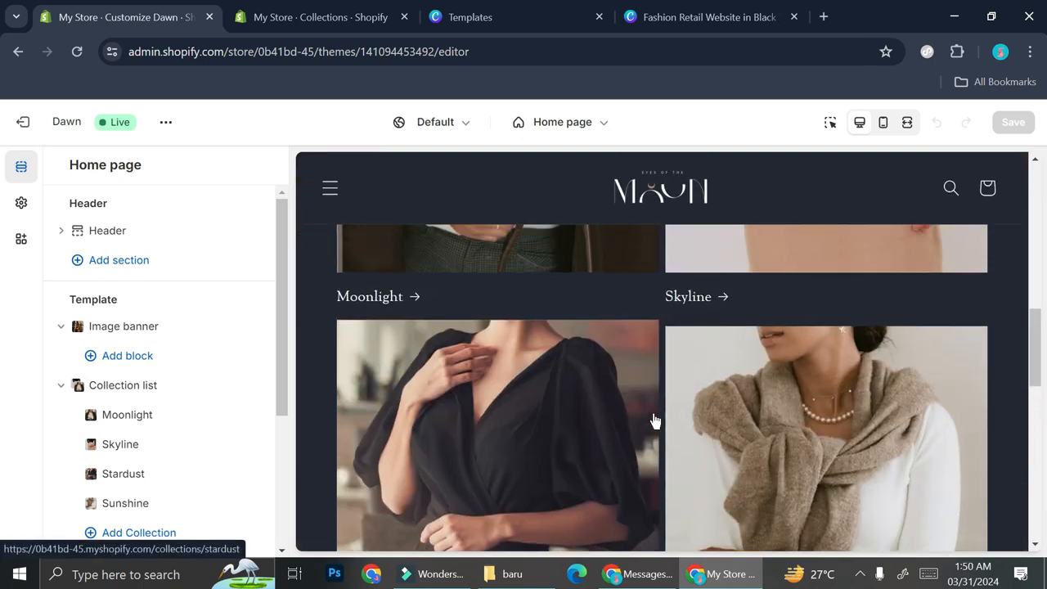
scroll(655, 416, up, 3)
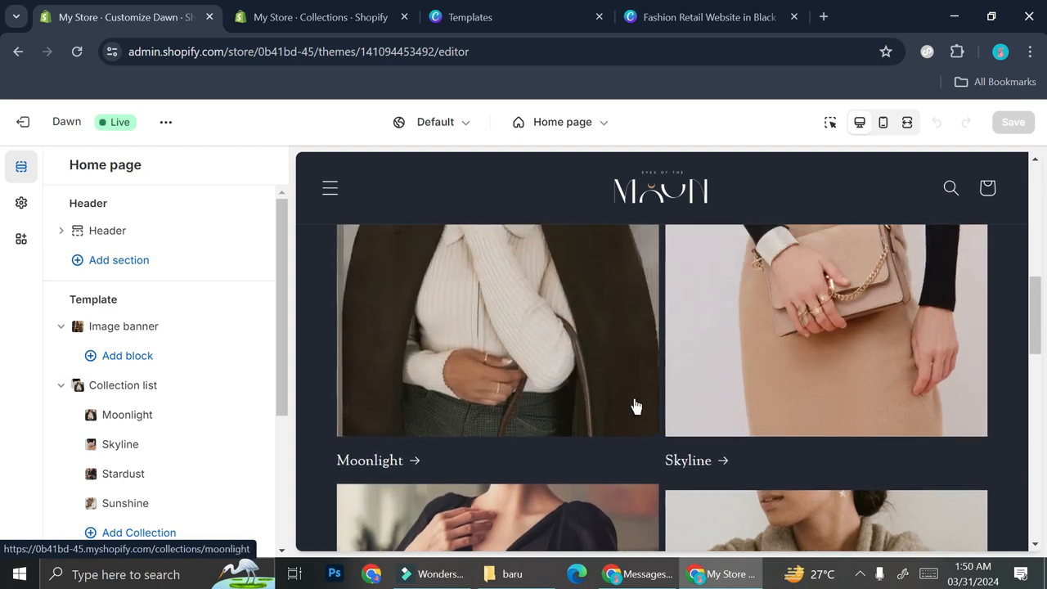
Step: Exit the theme editor and open a blank form for adding a new product to the store
click(23, 122)
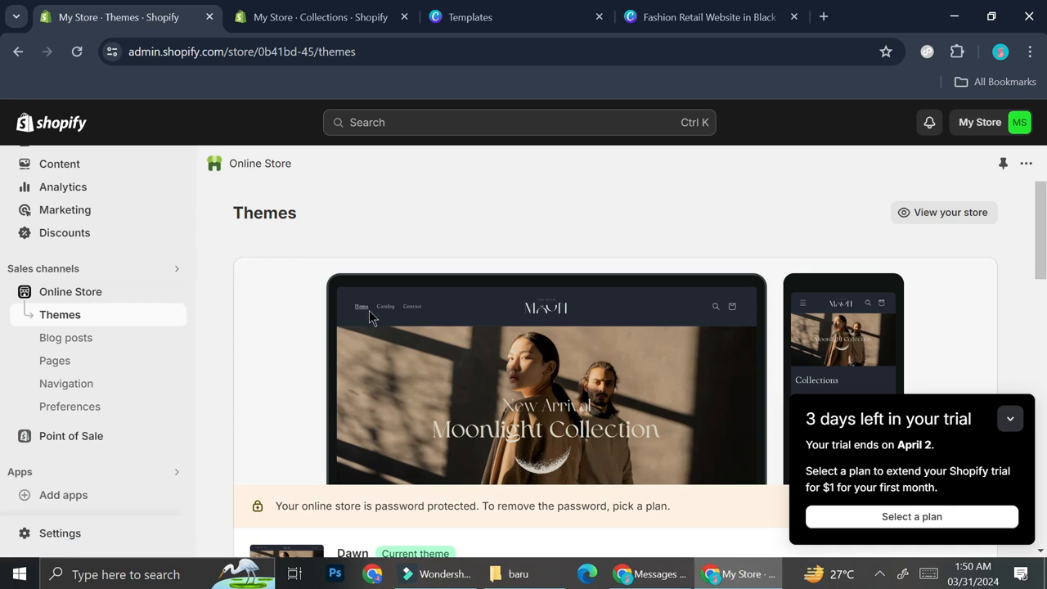
scroll(131, 369, up, 3)
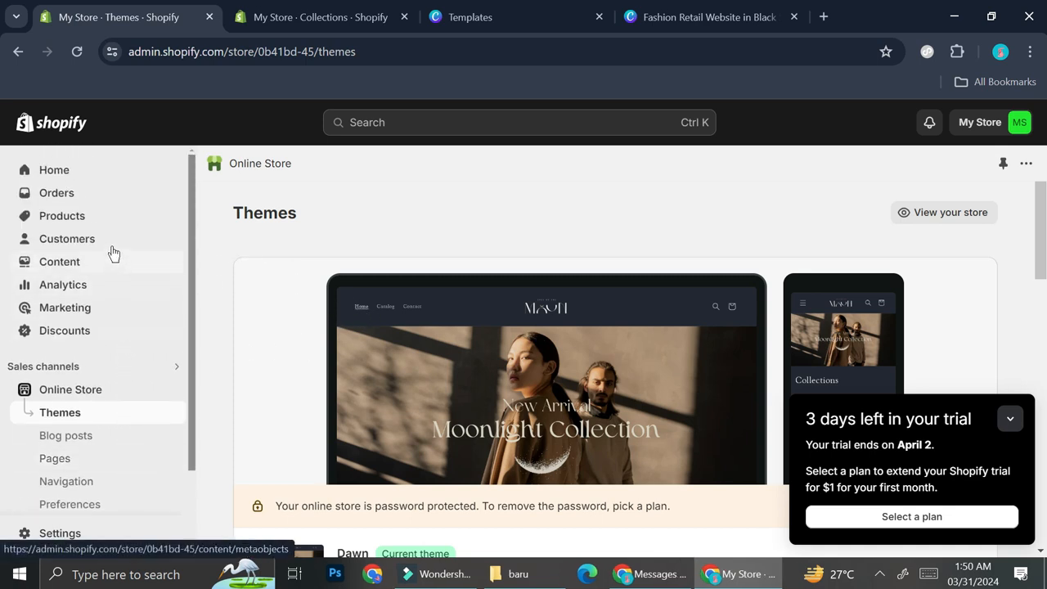
click(75, 220)
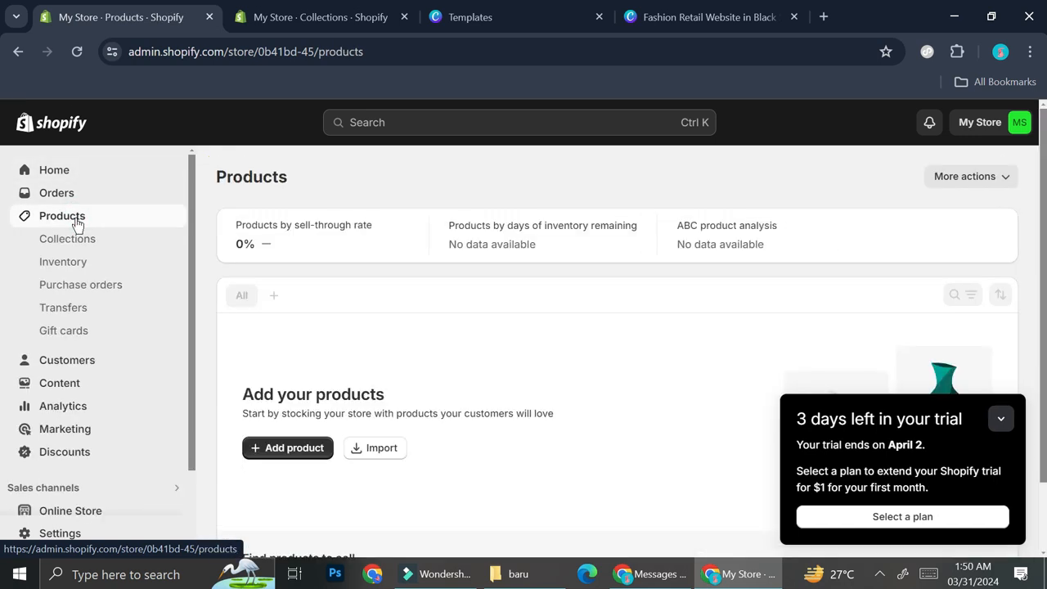
click(279, 448)
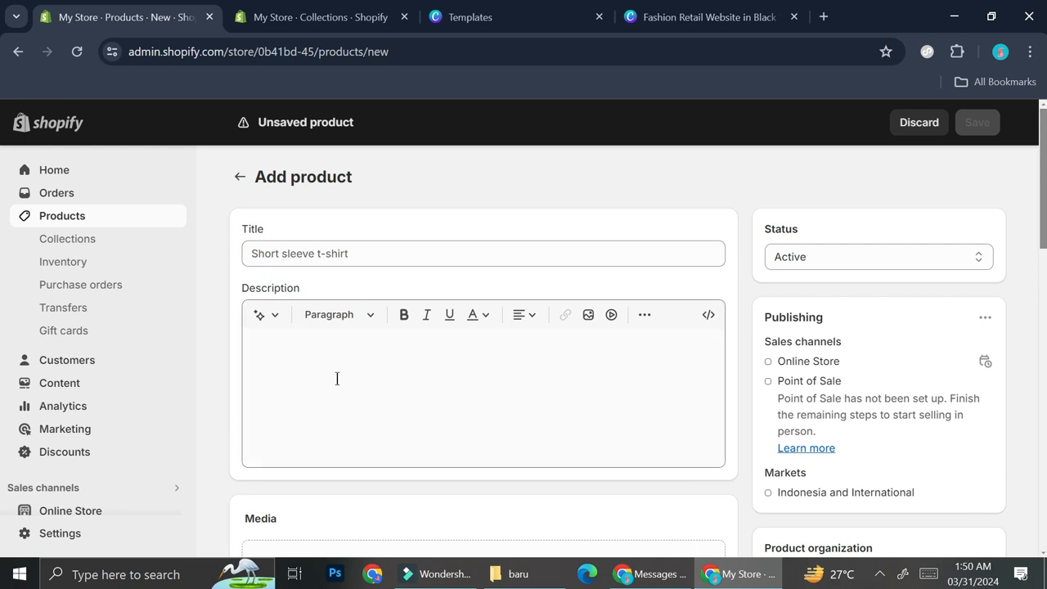
Step: Review the blank product form from the title and description through media, pricing, inventory and shipping to the variants
scroll(310, 392, down, 4)
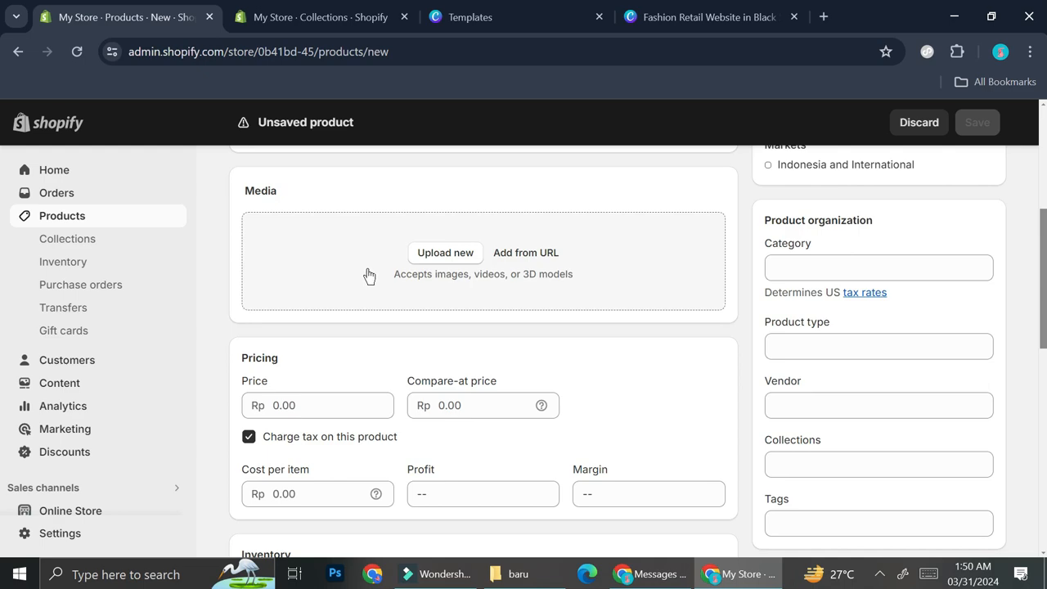
scroll(380, 284, down, 2)
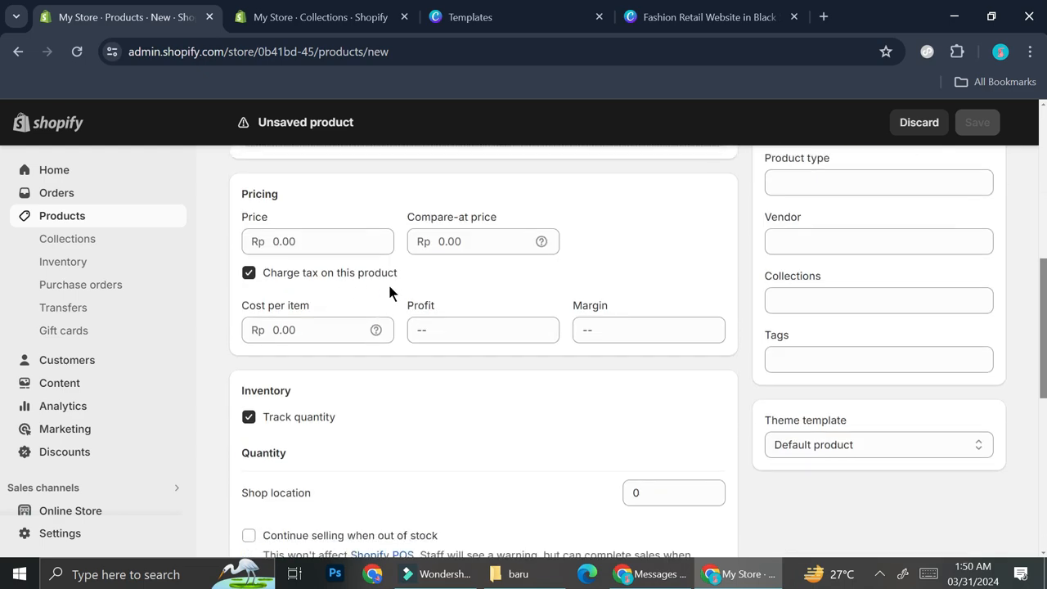
scroll(388, 286, down, 2)
scroll(295, 280, down, 2)
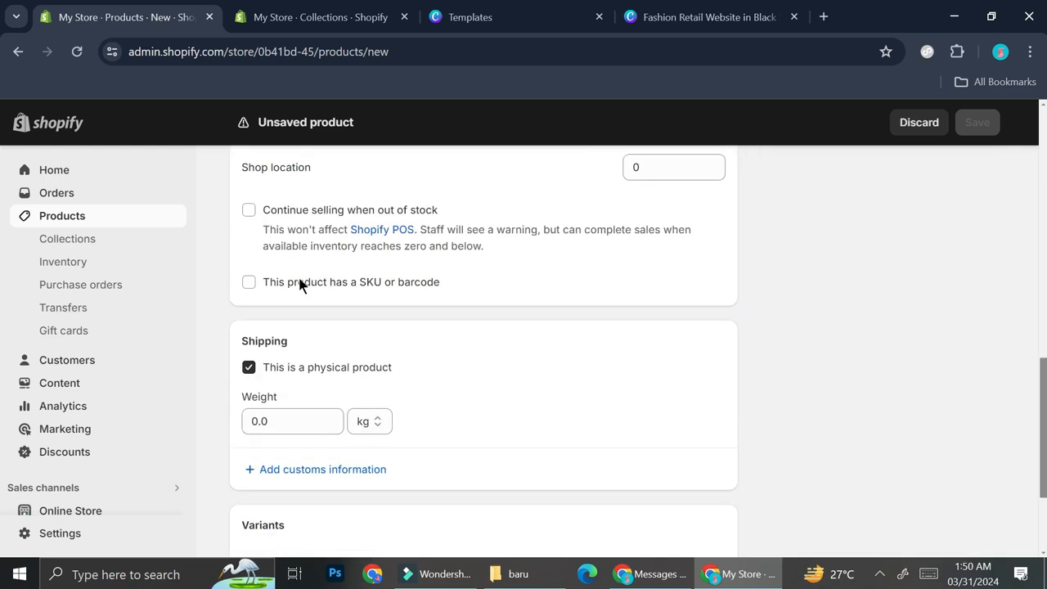
scroll(303, 280, down, 2)
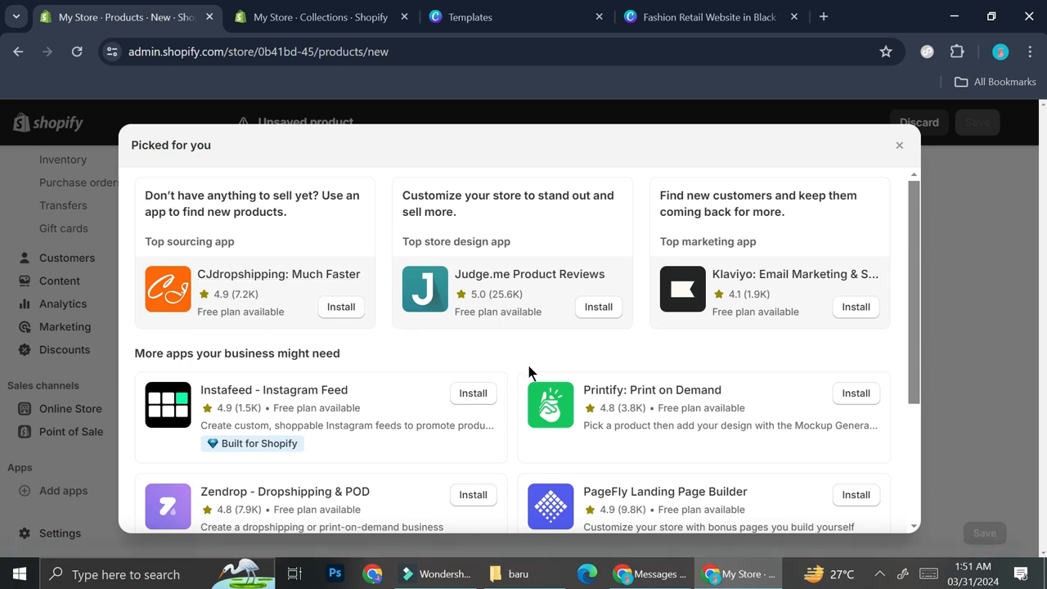
Step: Browse the recommended apps, from the sourcing, store design and marketing picks to the ones made by Shopify
scroll(564, 364, down, 1)
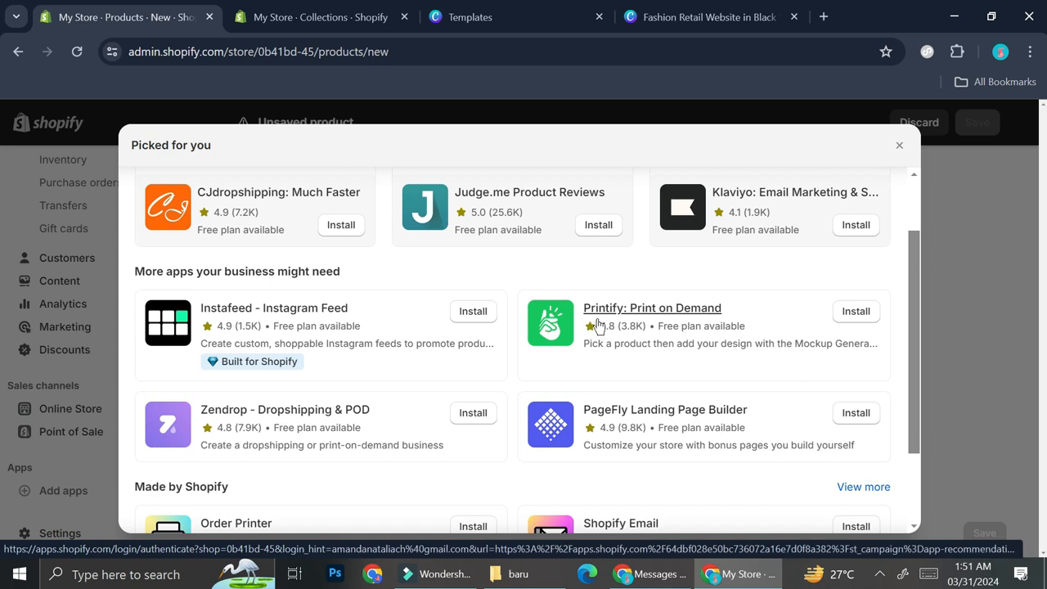
scroll(597, 325, down, 2)
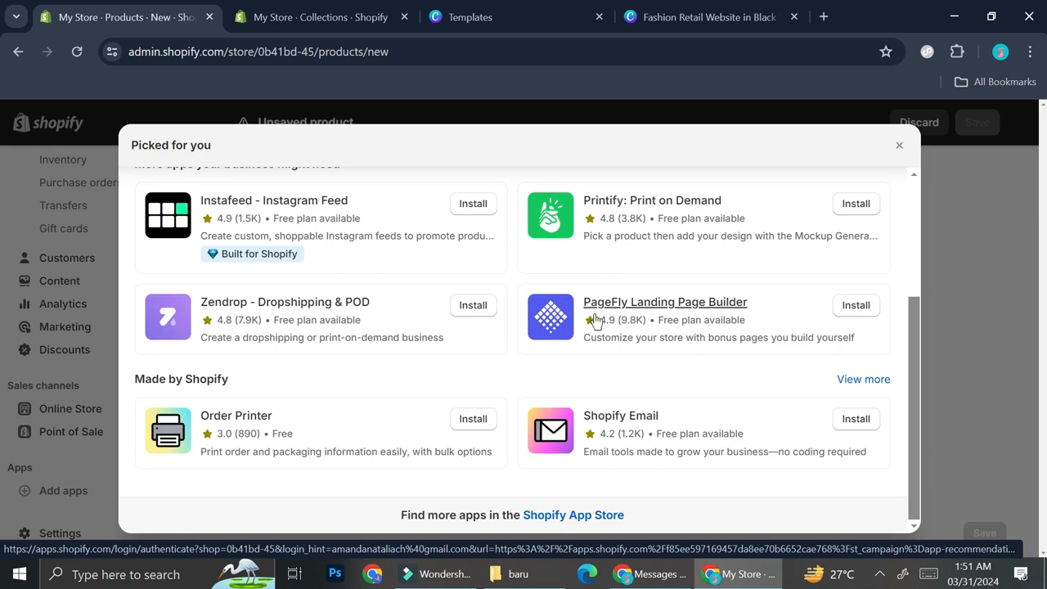
scroll(476, 292, up, 3)
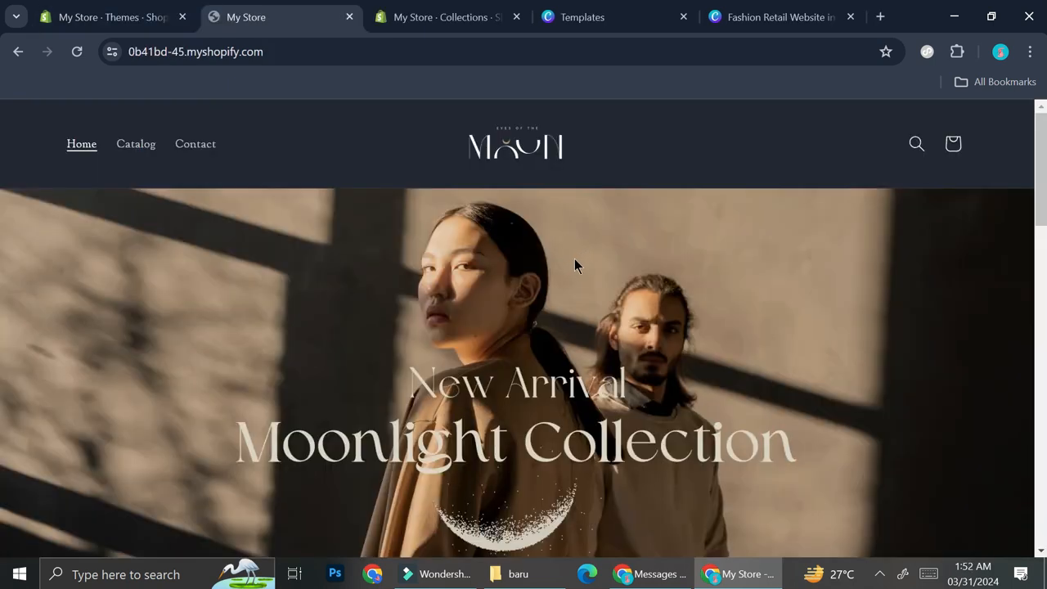
Step: Open the Catalog page of the live store and return to the store admin
click(138, 161)
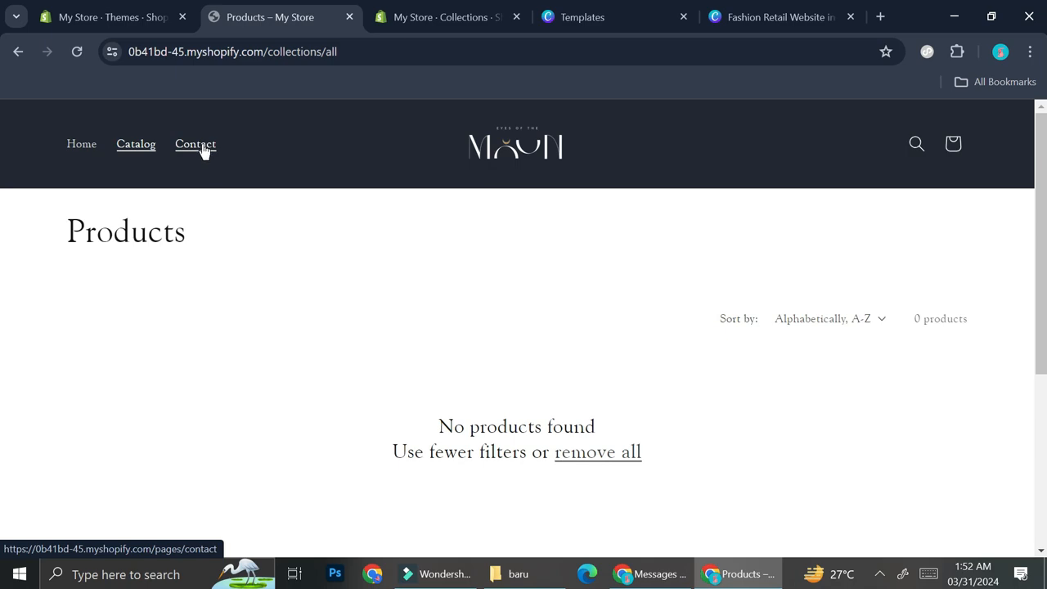
click(144, 22)
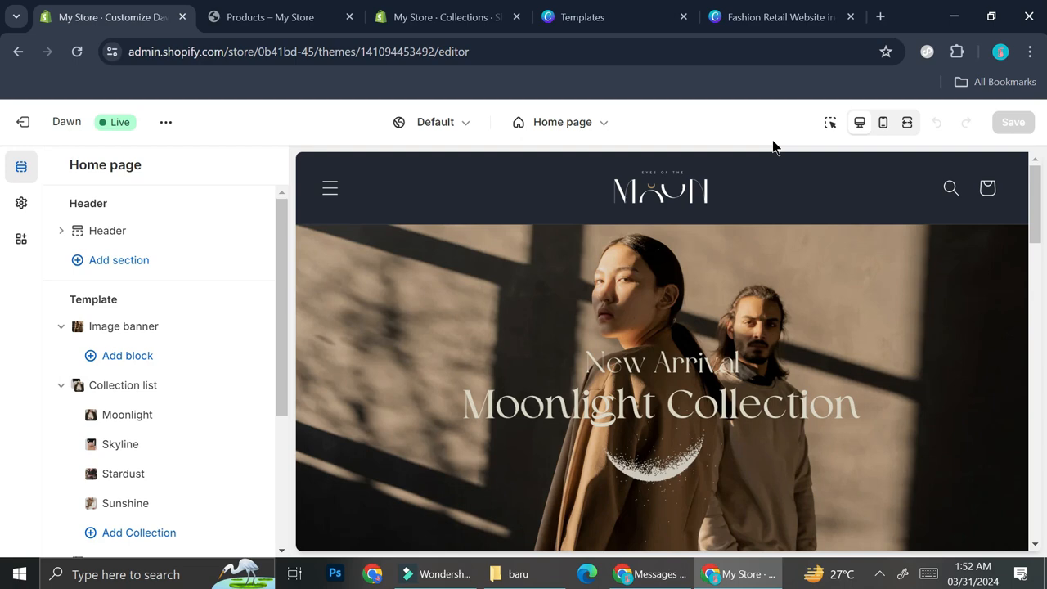
Step: Switch the theme editor to the mobile preview and check the home page from the banner down to the email signup
click(884, 124)
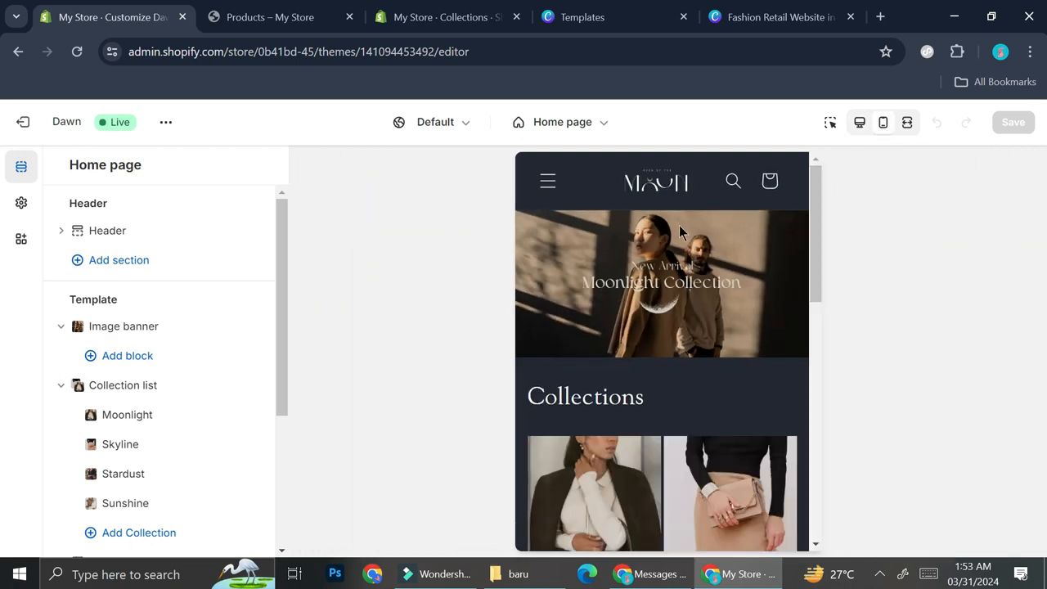
scroll(720, 225, down, 3)
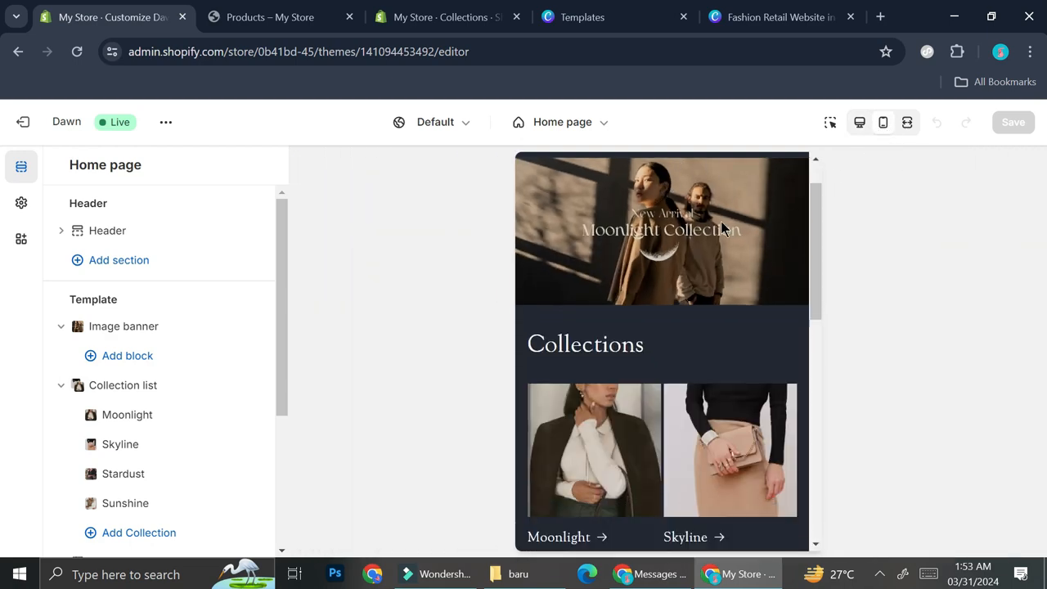
scroll(717, 229, down, 10)
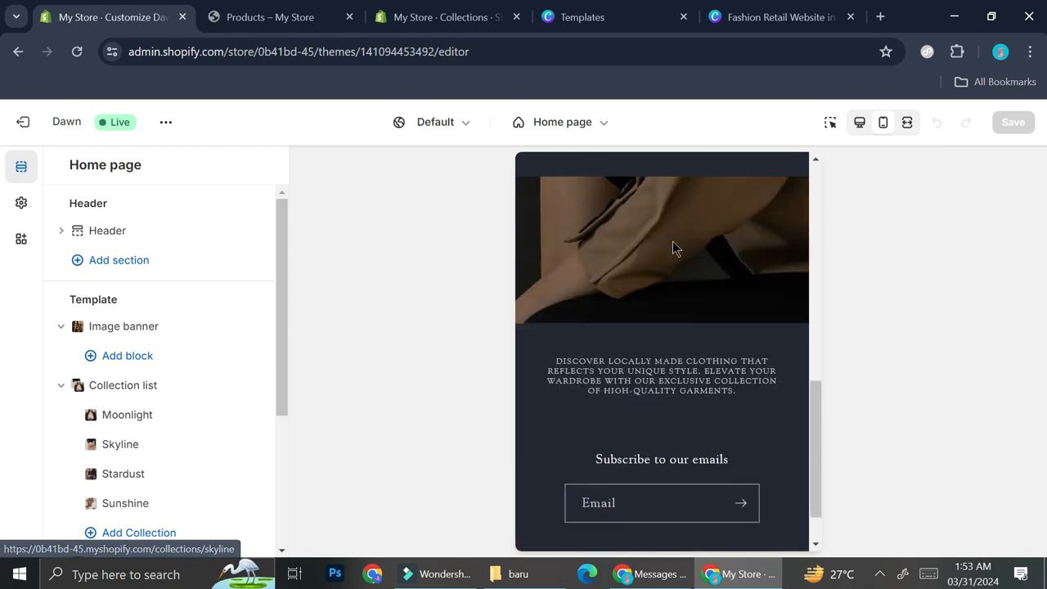
Step: Switch the theme editor to the full-width preview and check the home page's header, main banner and lower sections
click(906, 123)
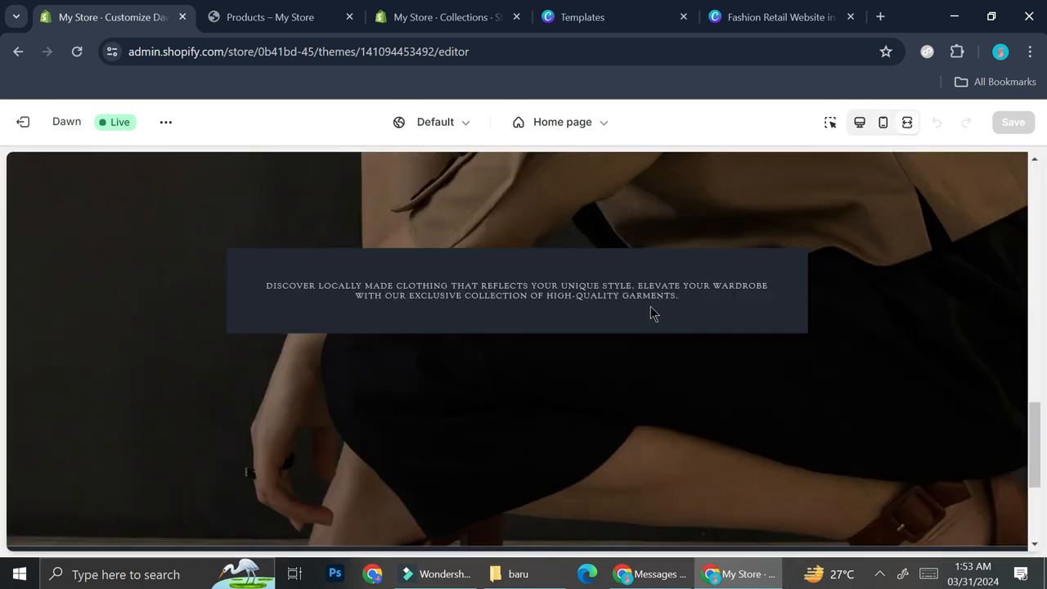
scroll(651, 314, up, 10)
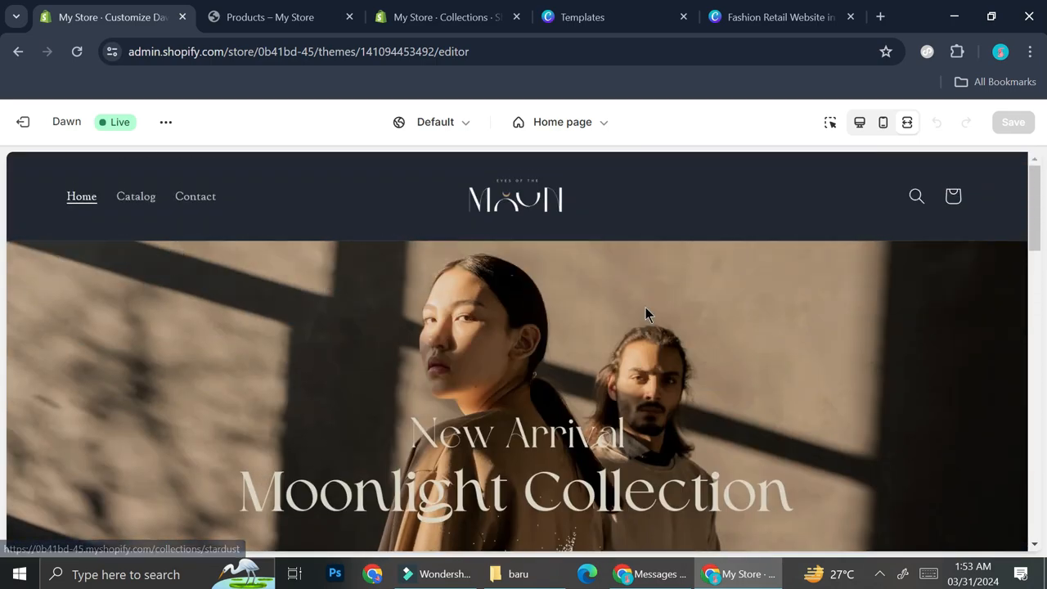
scroll(644, 308, down, 1)
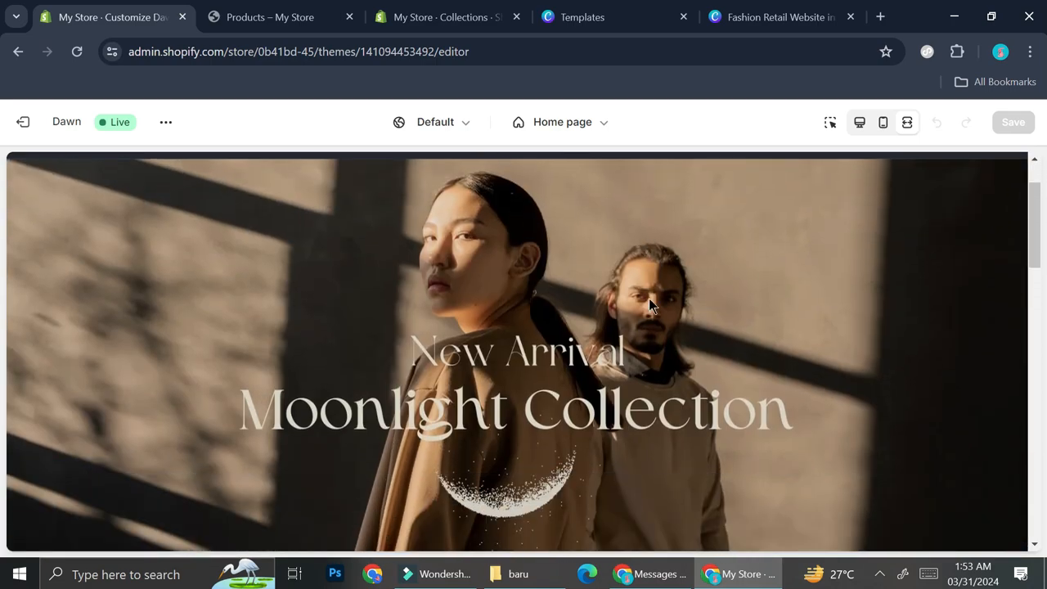
scroll(649, 300, down, 3)
scroll(652, 304, up, 3)
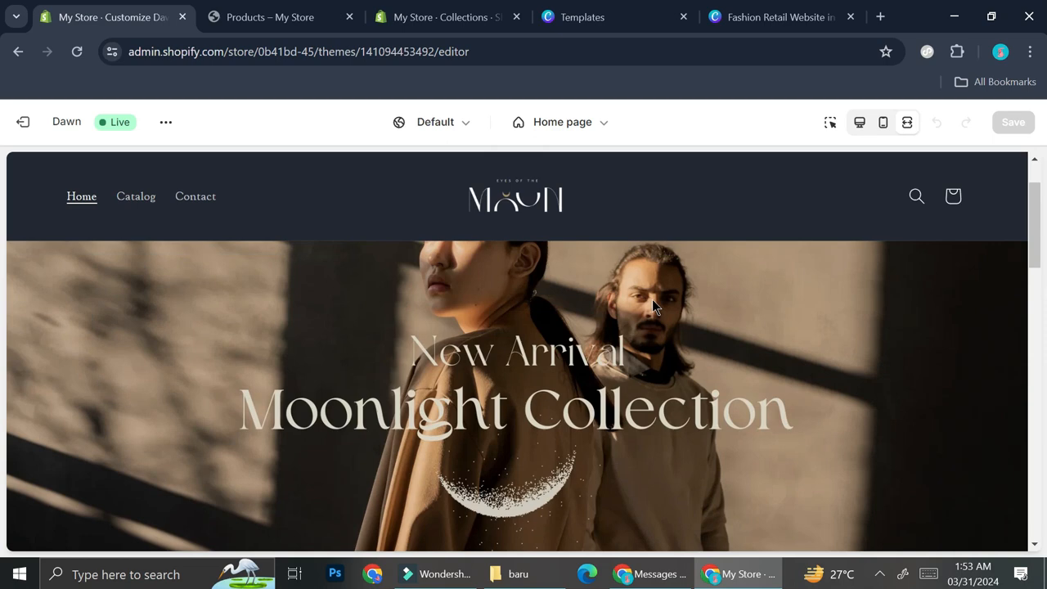